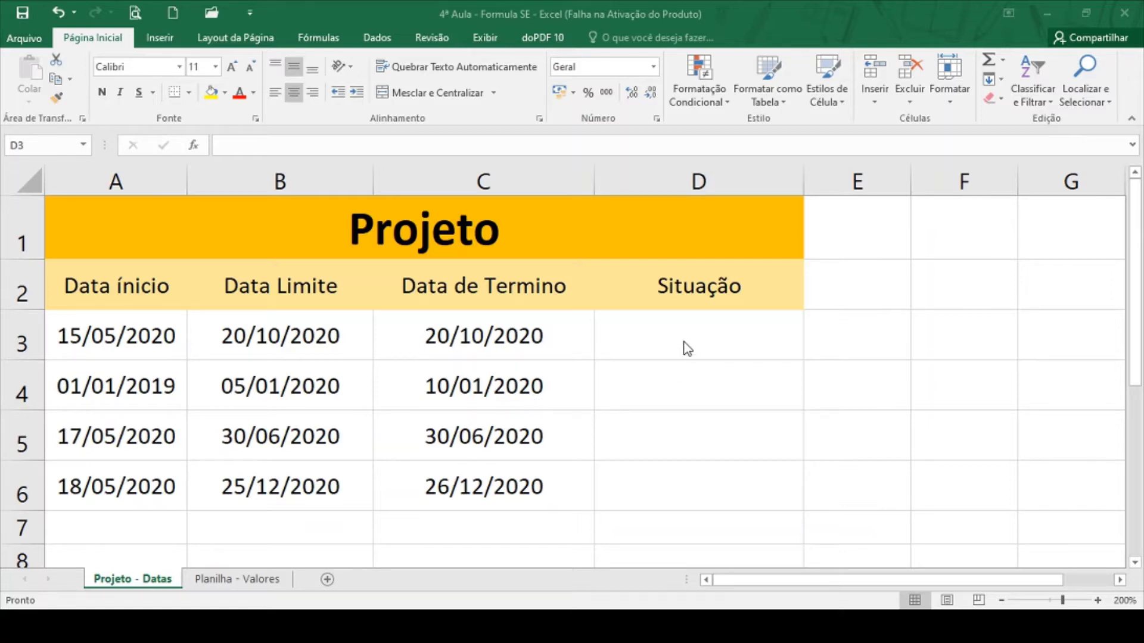
# Begin an SE formula in cell D3, with the Data de Termino cell C3 as the first operand of its logical test
pyautogui.hotkey('shift', 'Down')
pyautogui.hotkey('shift', 'Down')
pyautogui.hotkey('shift', 'Down')
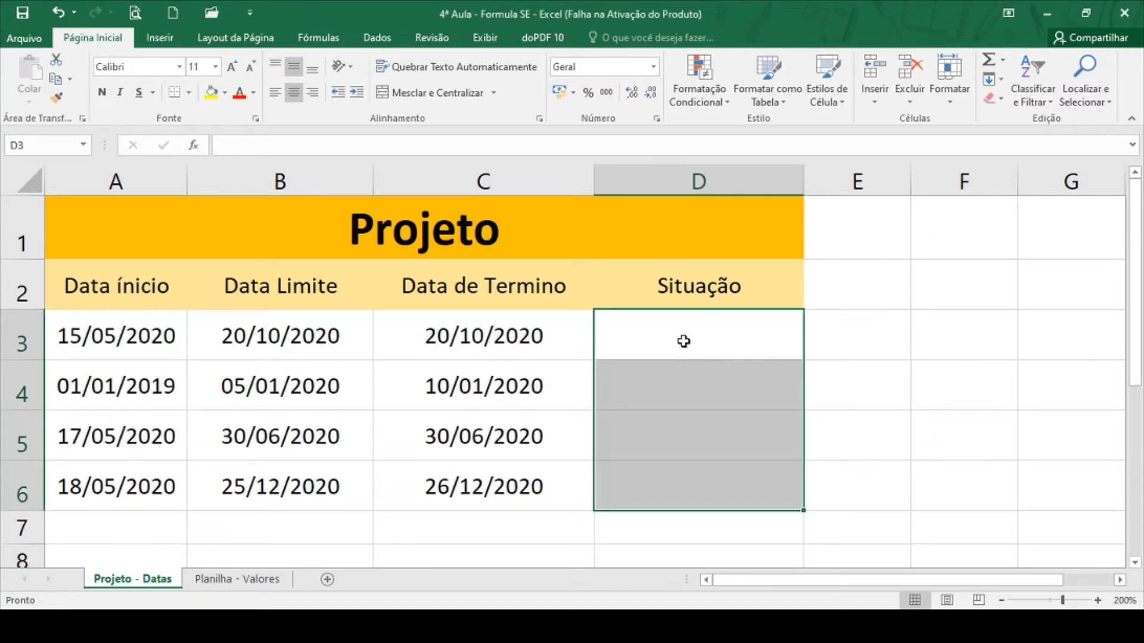
pyautogui.click(683, 341)
pyautogui.write('=')
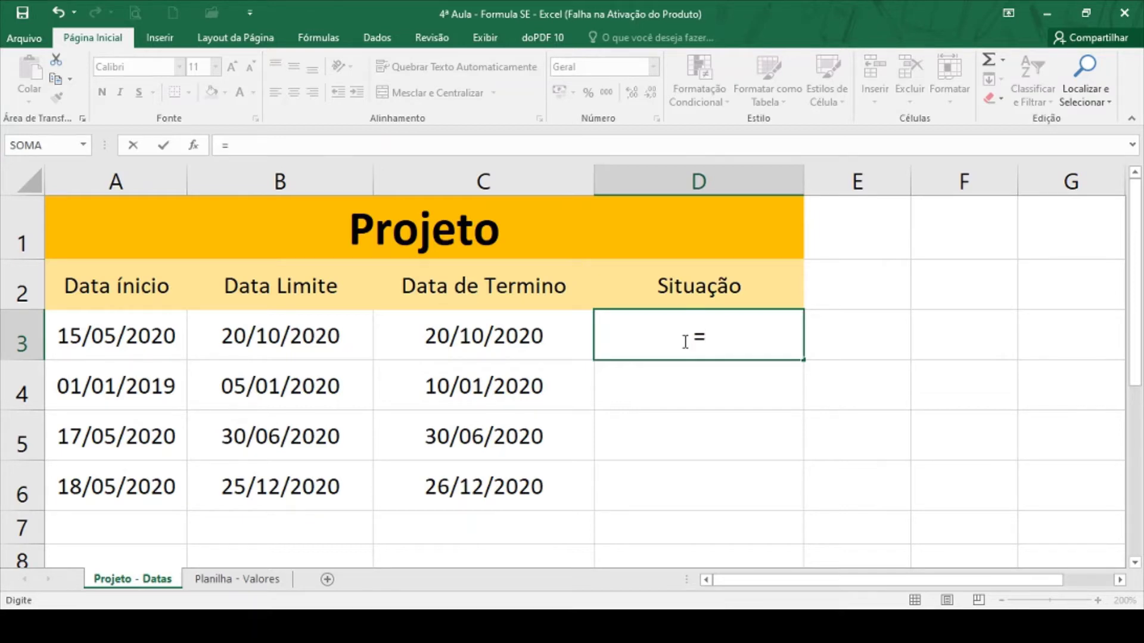
pyautogui.write('SE')
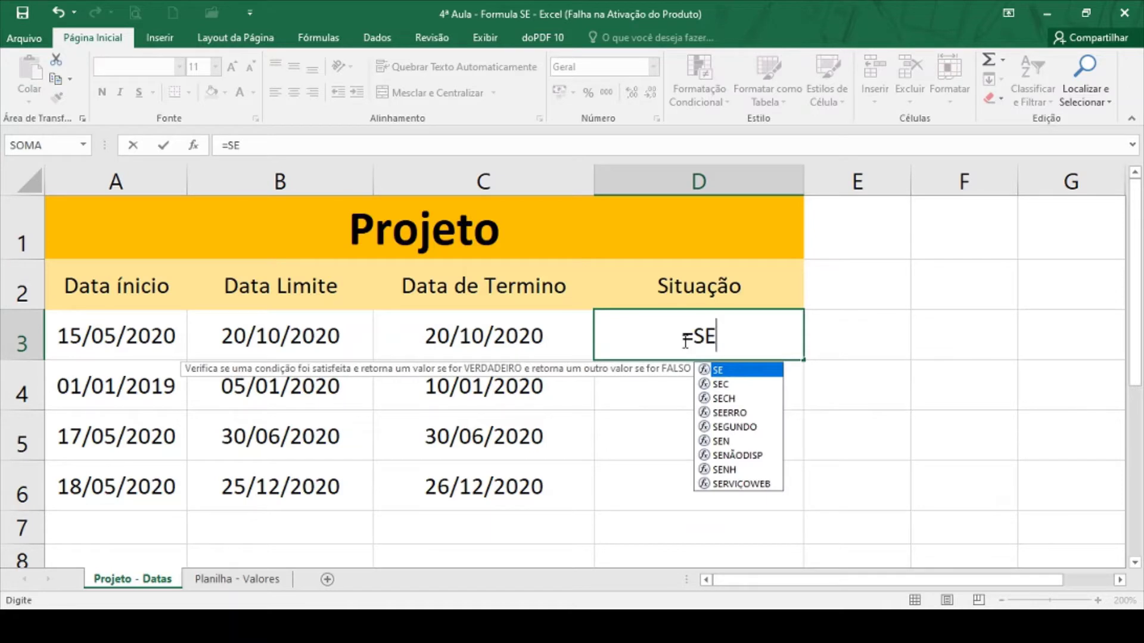
pyautogui.doubleClick(743, 372)
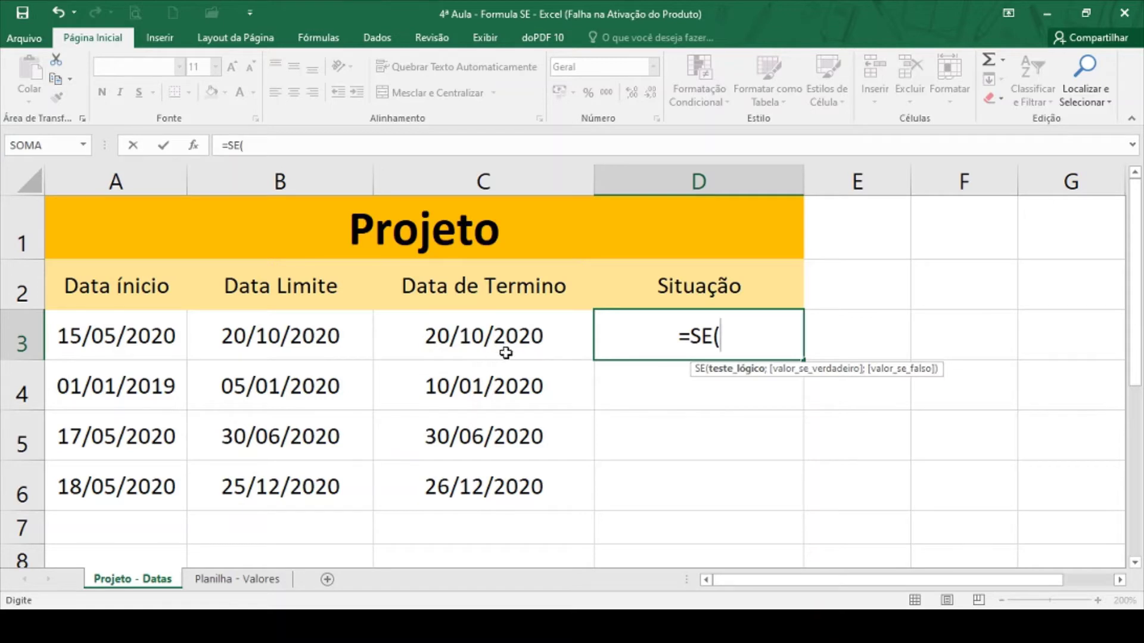
pyautogui.click(503, 334)
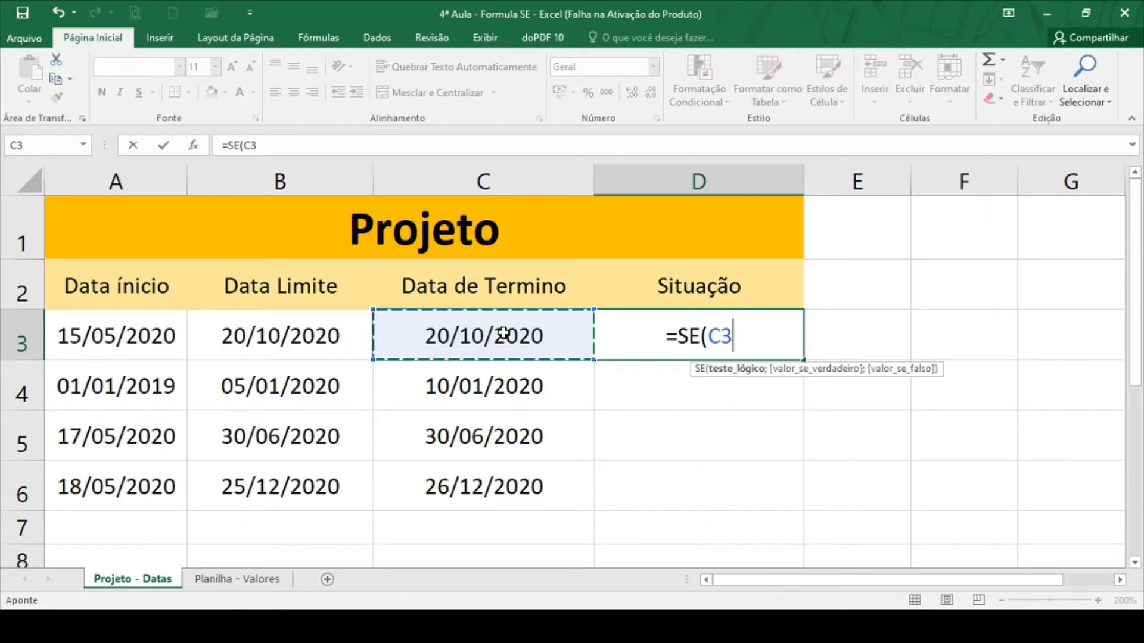
pyautogui.write('>')
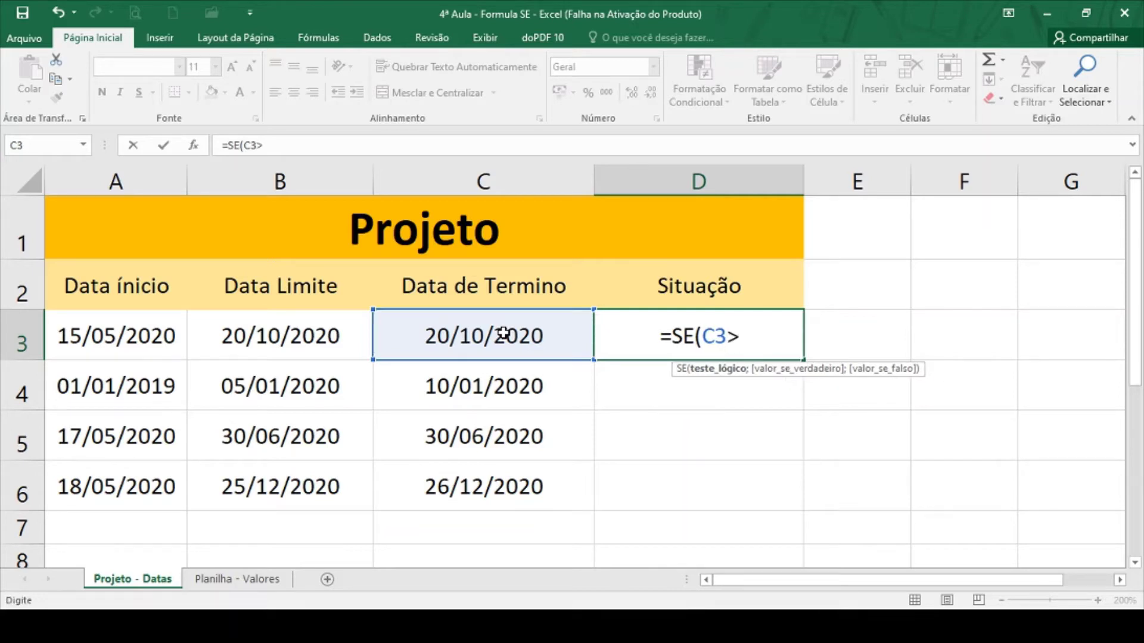
pyautogui.press('BackSpace')
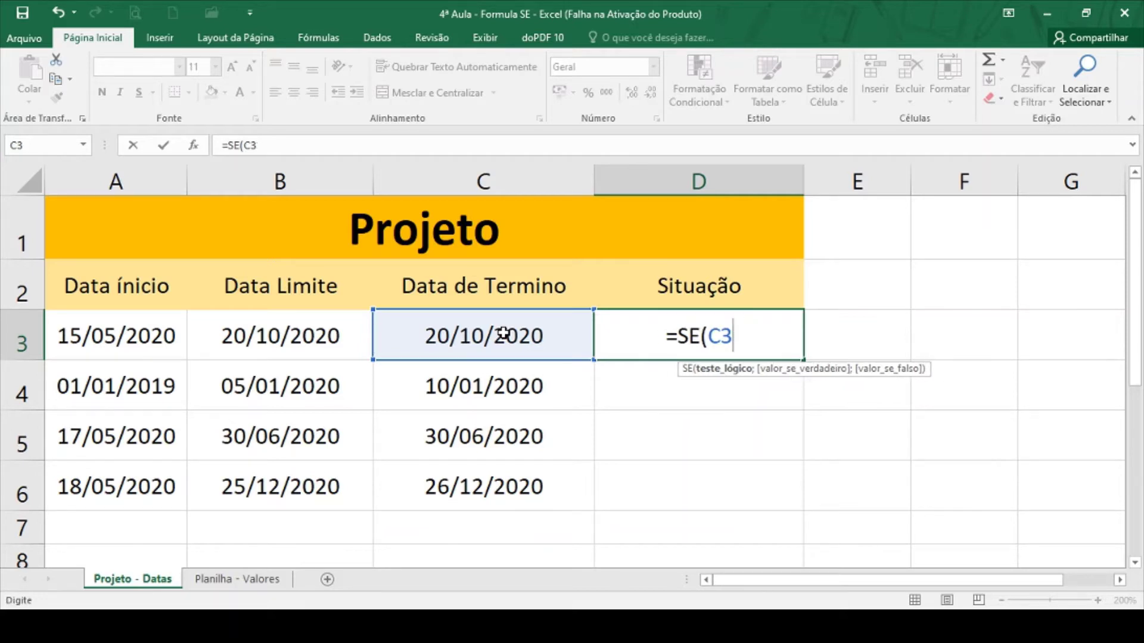
pyautogui.write('<')
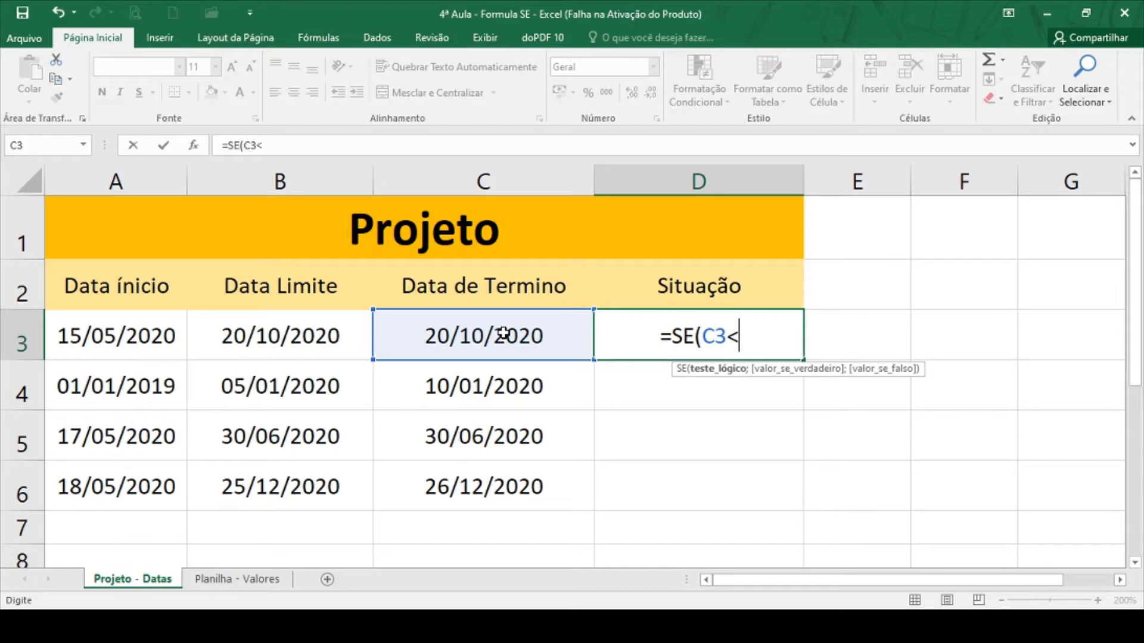
pyautogui.press('BackSpace')
pyautogui.write('=')
pyautogui.press('BackSpace')
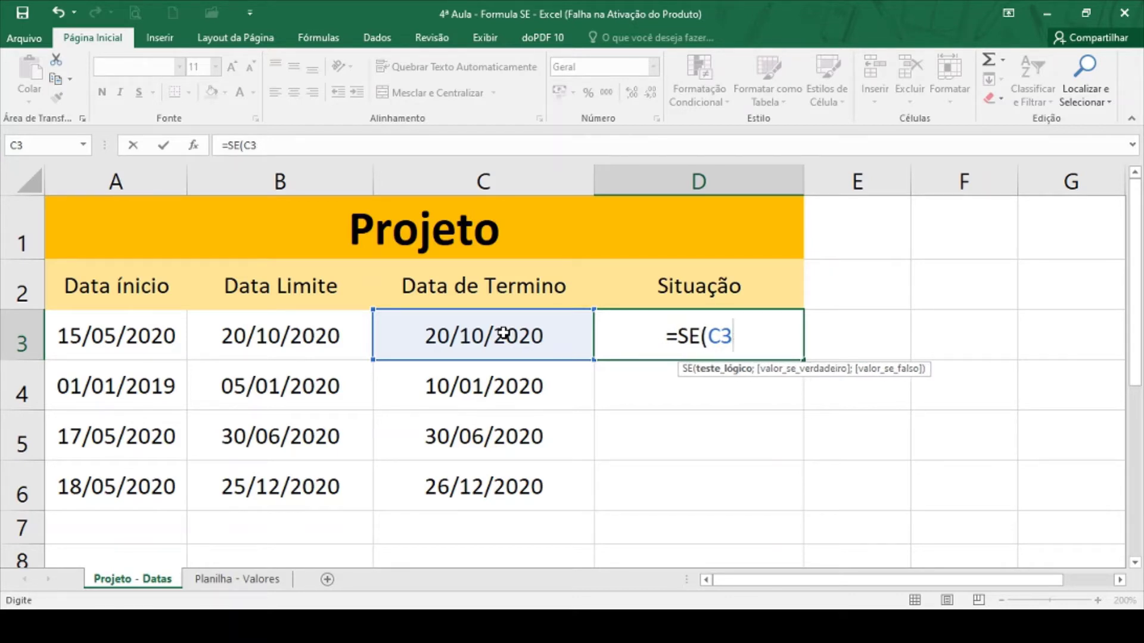
pyautogui.write('>')
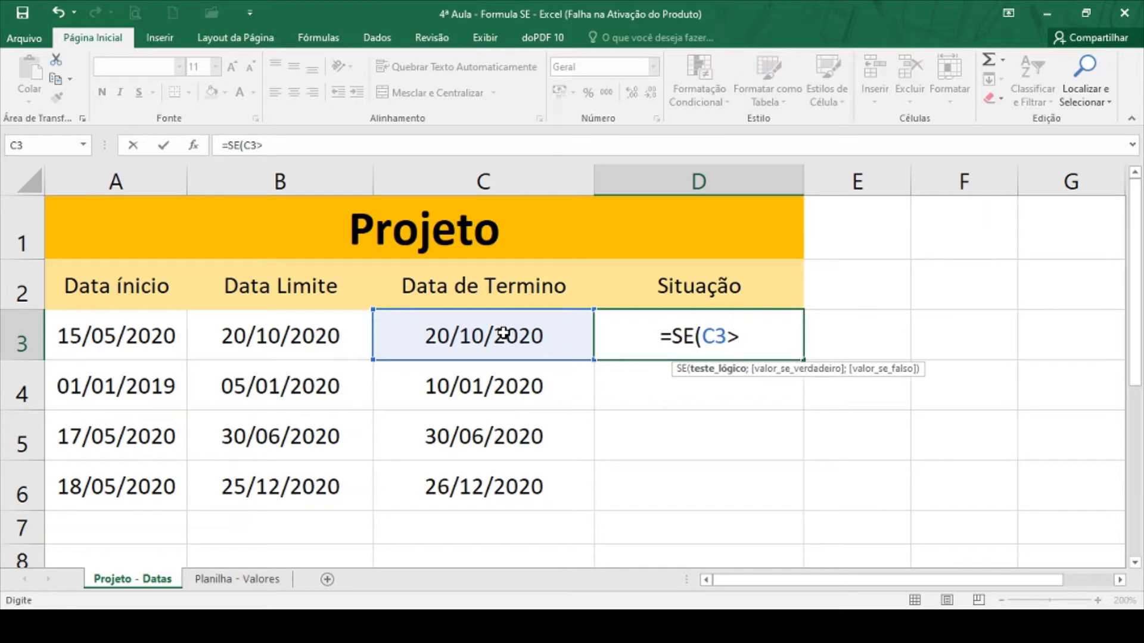
pyautogui.write('+')
pyautogui.press('BackSpace')
pyautogui.write('=')
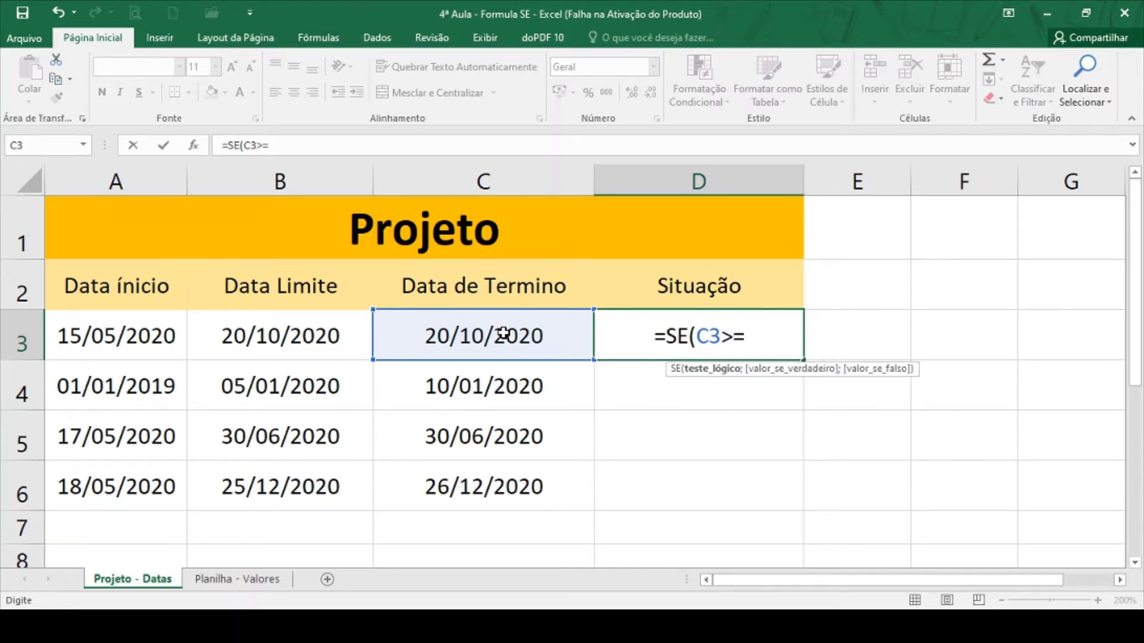
pyautogui.press('BackSpace')
pyautogui.press('BackSpace')
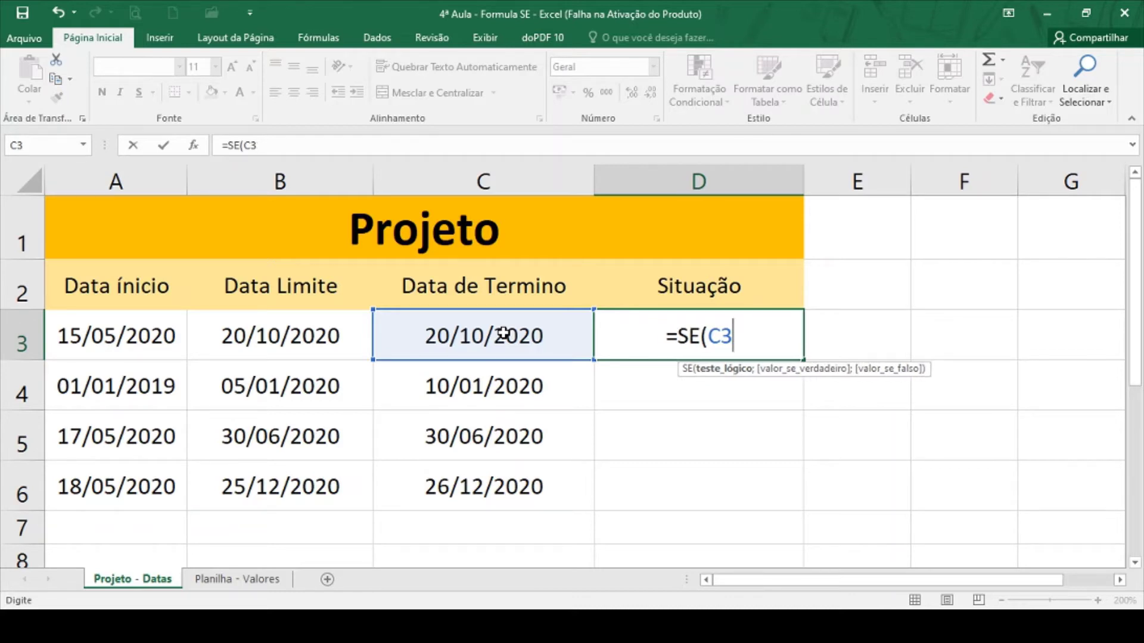
pyautogui.write('<=')
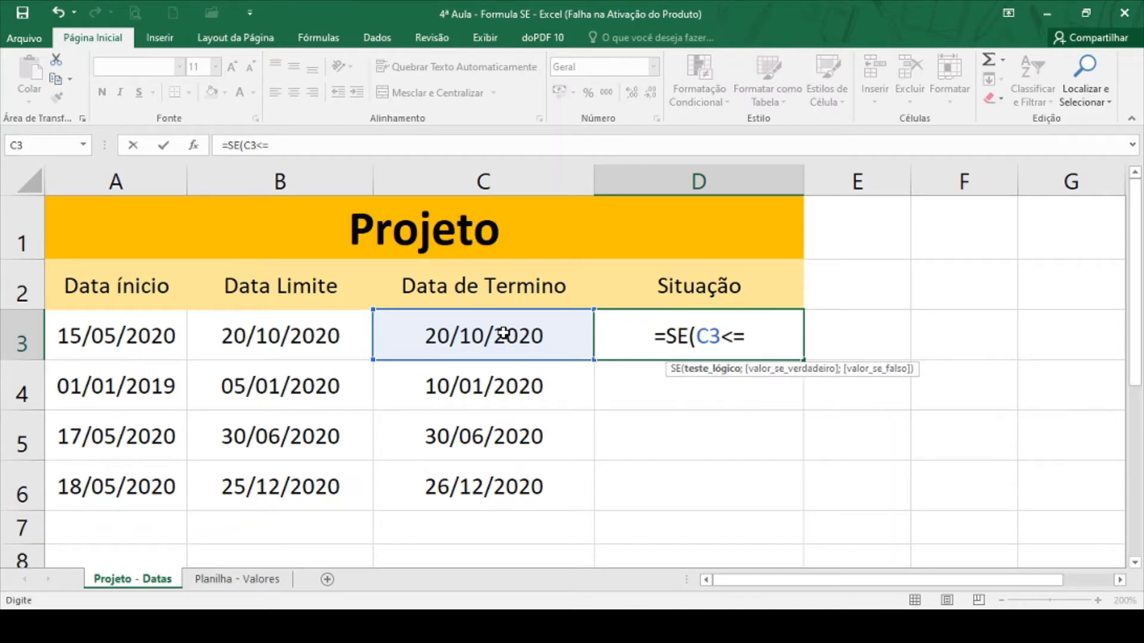
pyautogui.press('BackSpace')
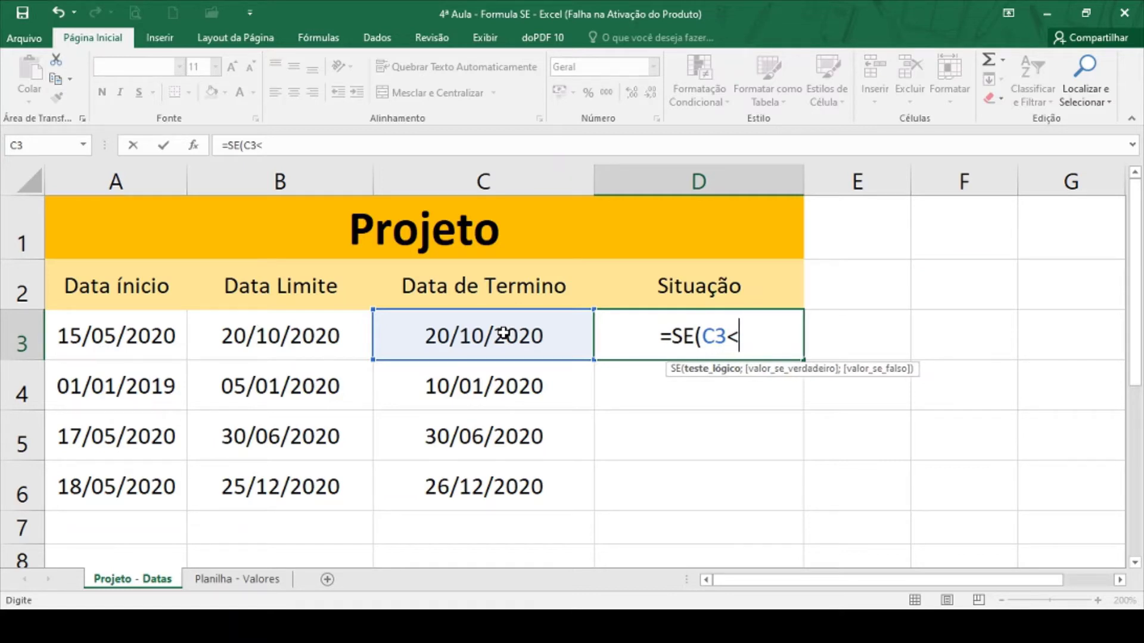
pyautogui.write('>')
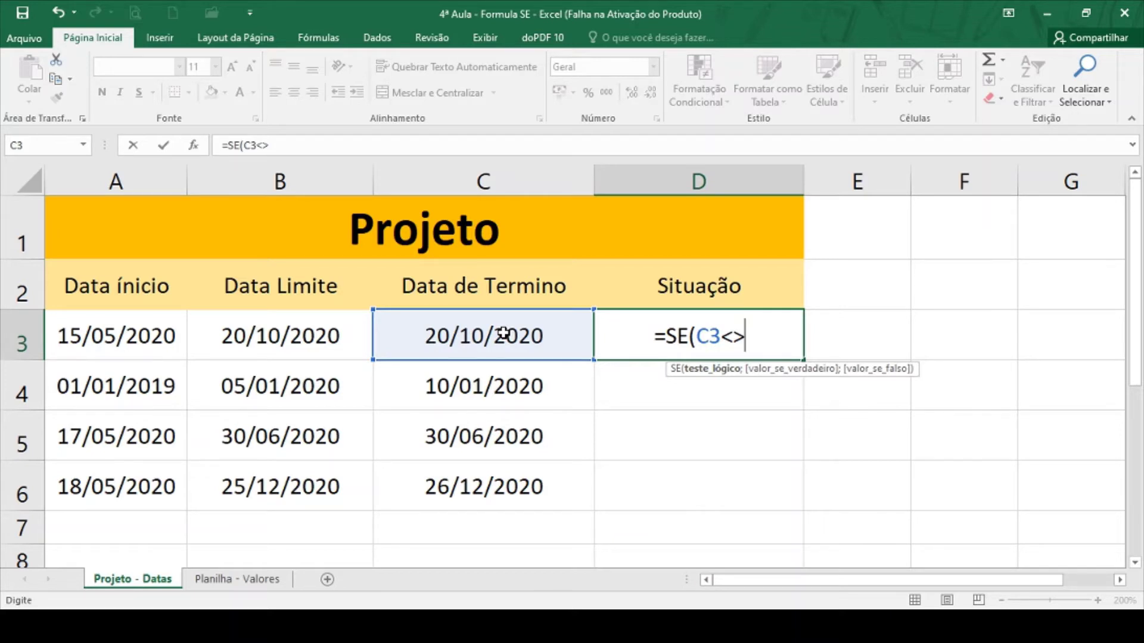
pyautogui.press('BackSpace')
pyautogui.press('BackSpace')
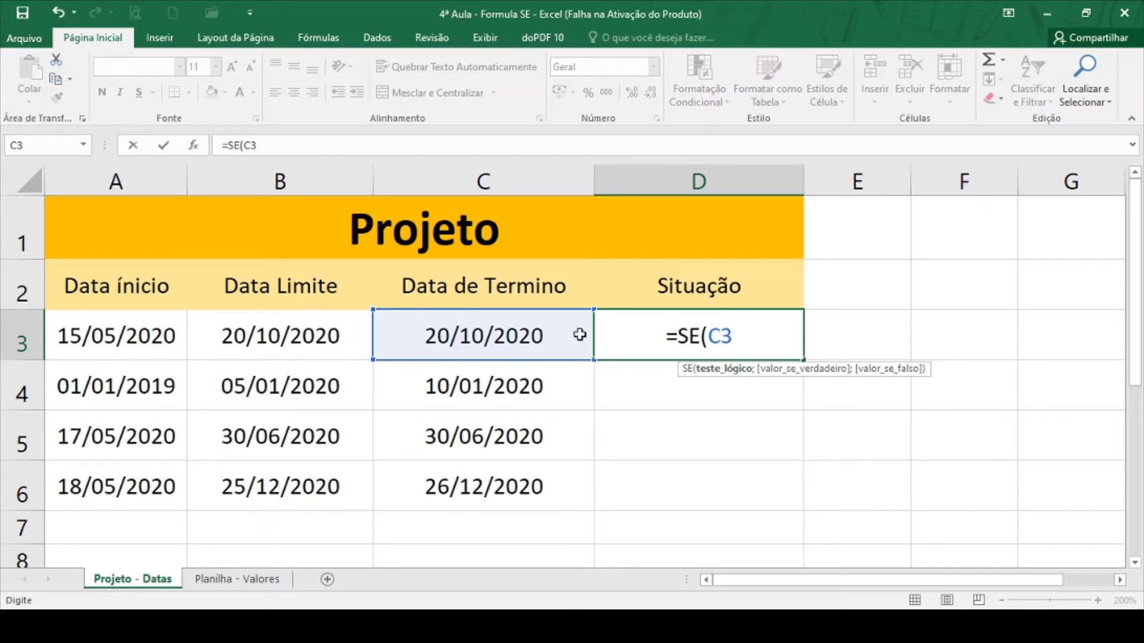
# Complete the logical test as C3<=B3, comparing the finish date with the deadline, and end the argument with a semicolon
pyautogui.write('<')
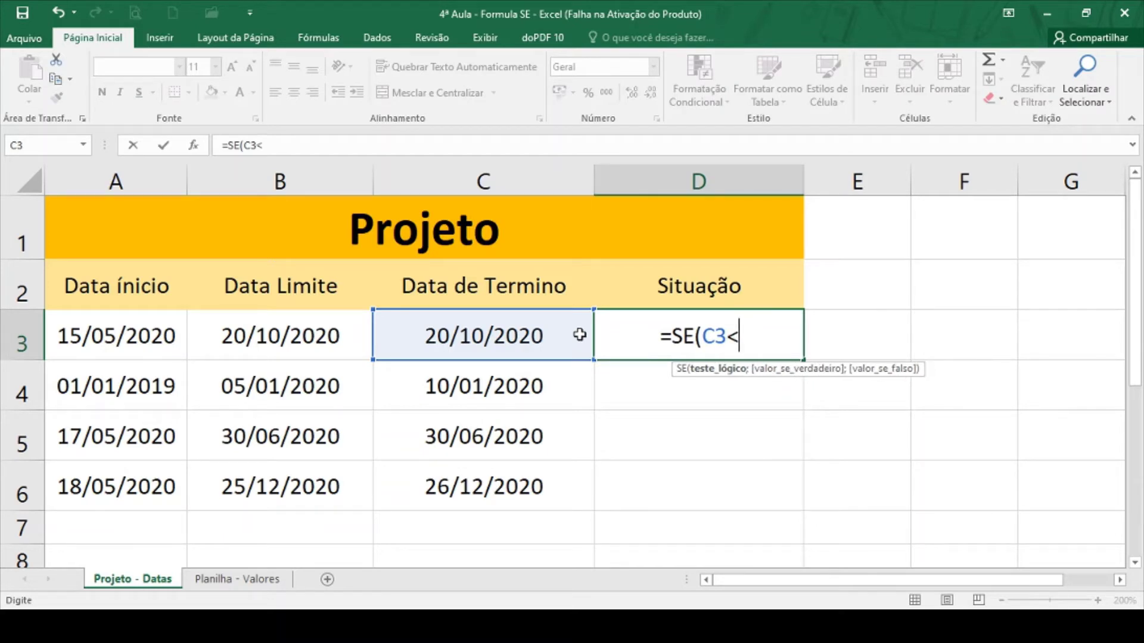
pyautogui.write('=')
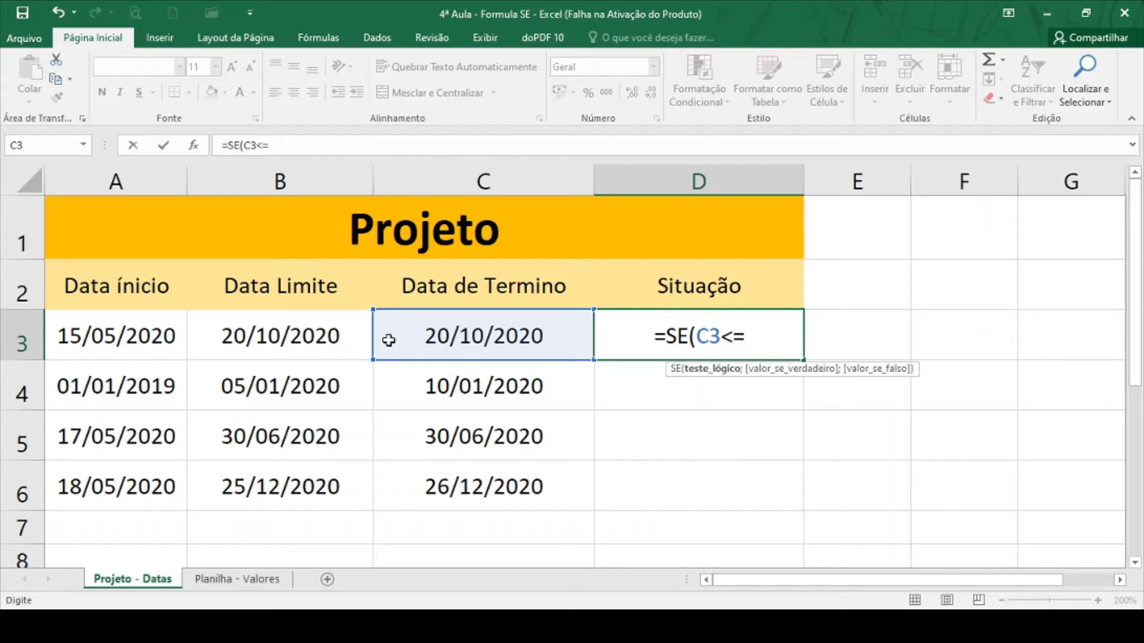
pyautogui.press('BackSpace')
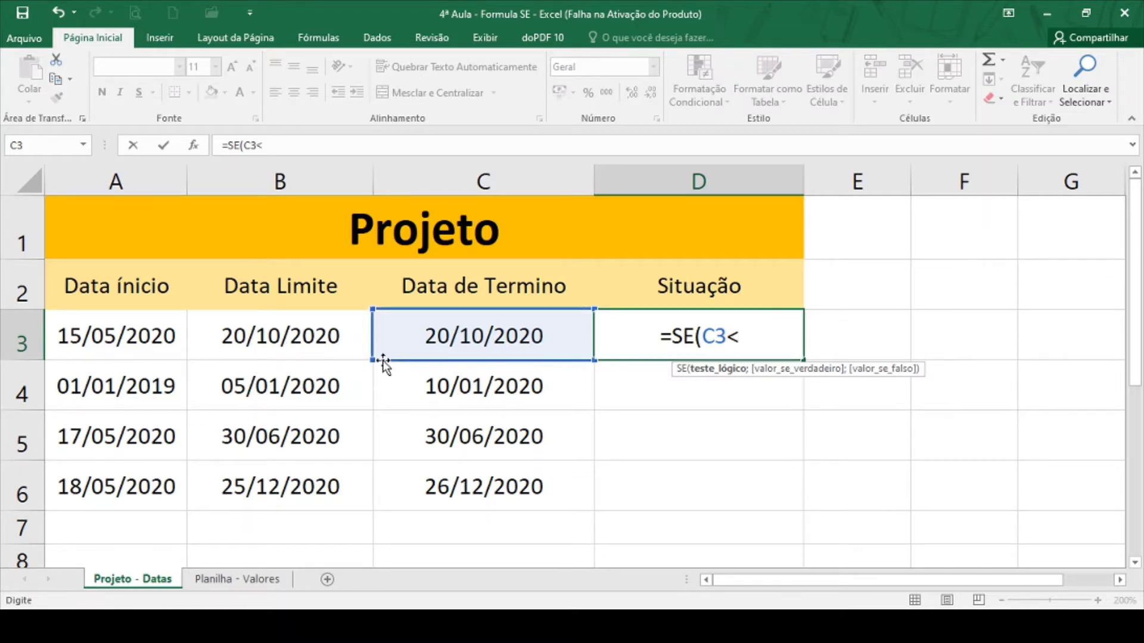
pyautogui.write('=')
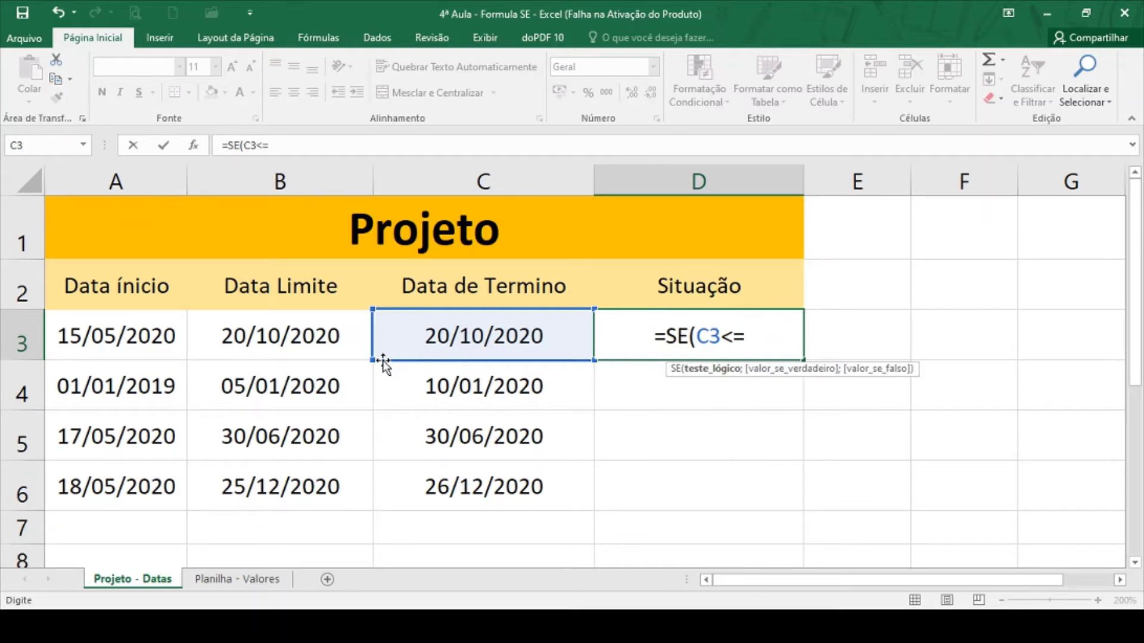
pyautogui.click(325, 345)
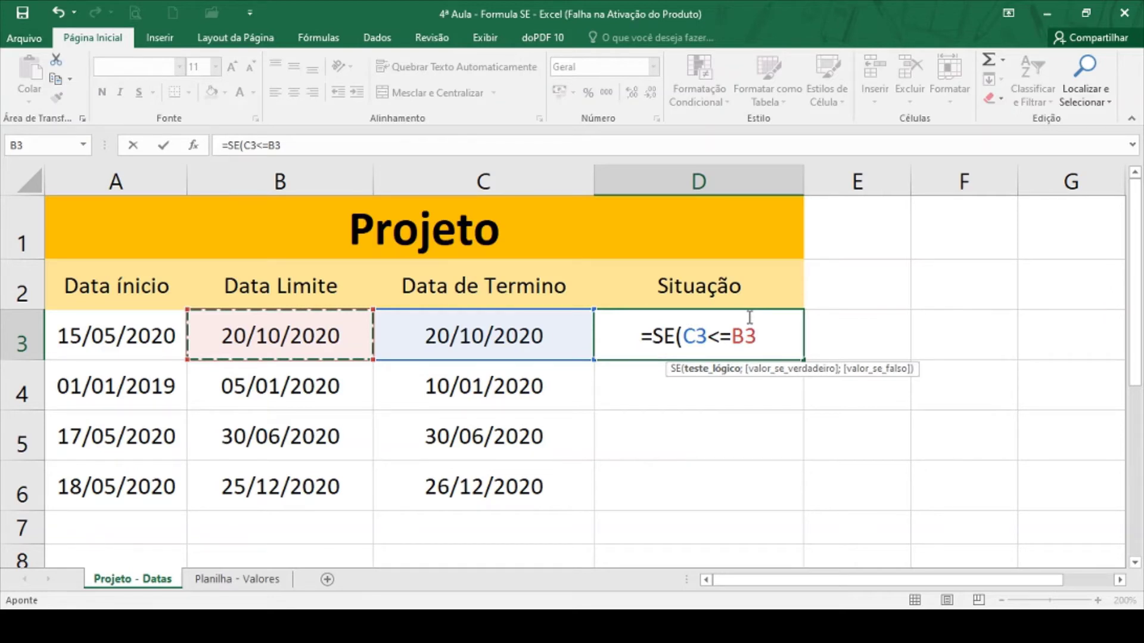
pyautogui.write(';')
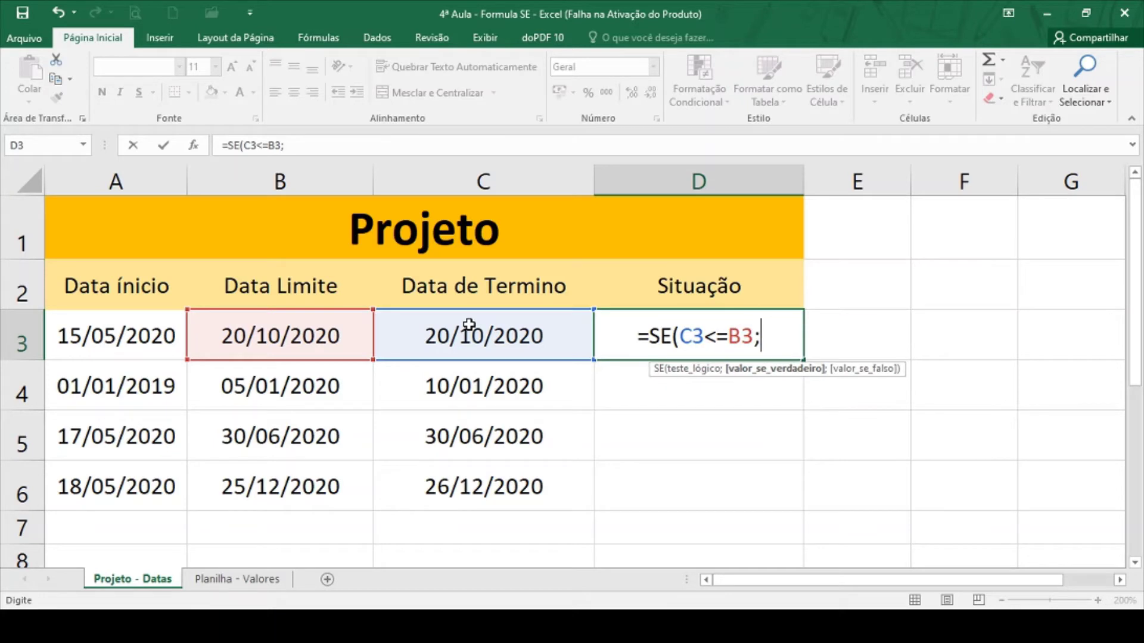
# Add "No prazo" as the formula's value if true, followed by a semicolon
pyautogui.write('"')
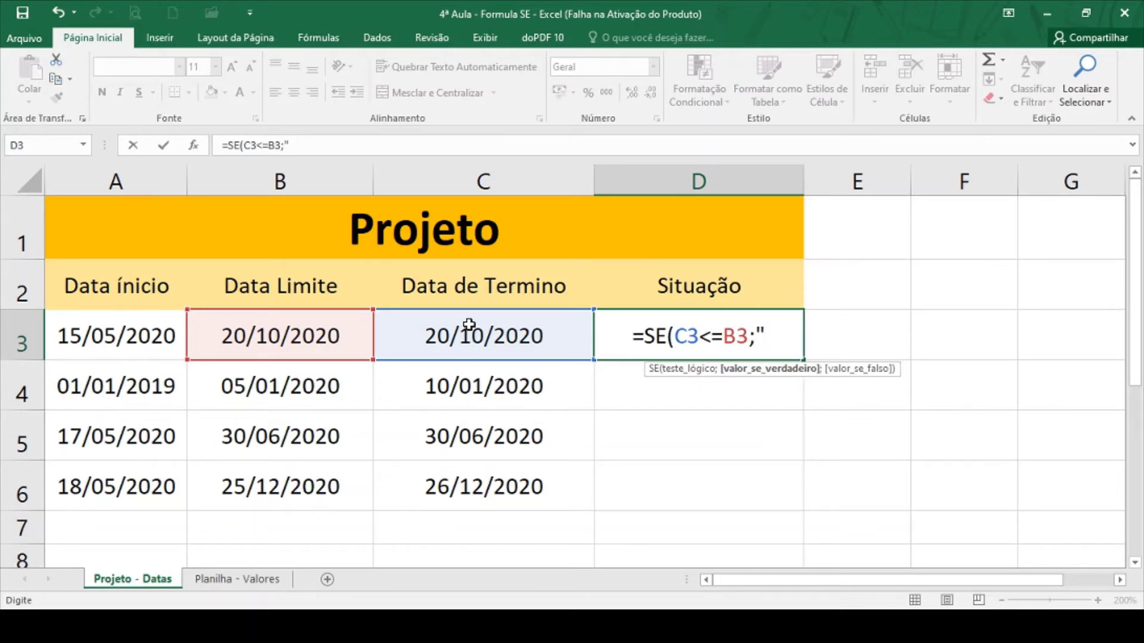
pyautogui.write('nO')
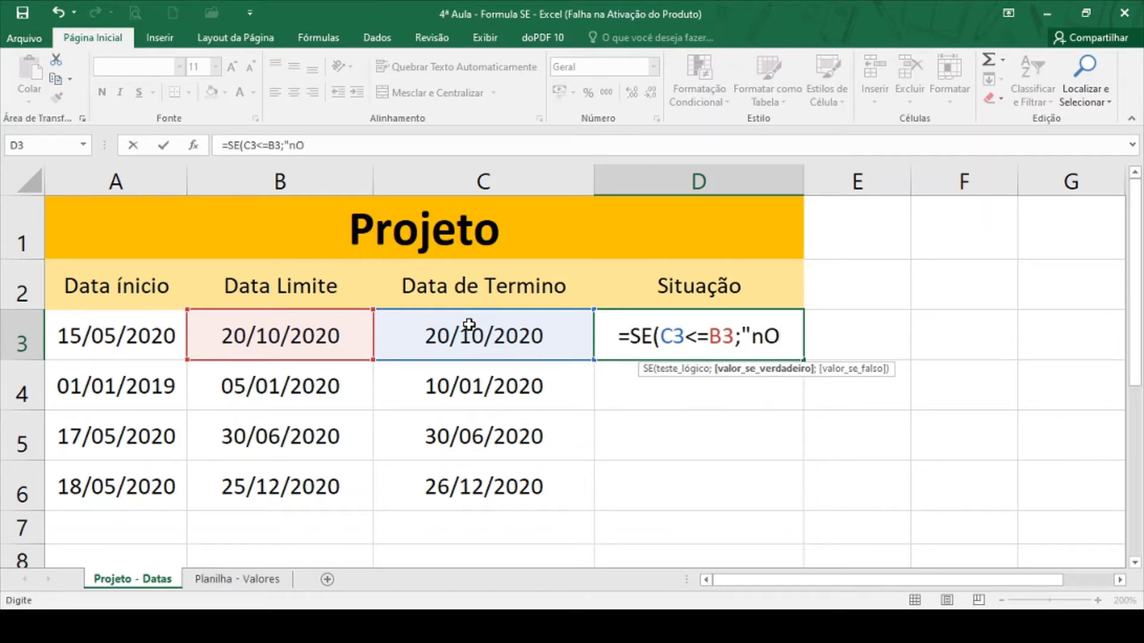
pyautogui.press('BackSpace')
pyautogui.press('BackSpace')
pyautogui.write('No prazo')
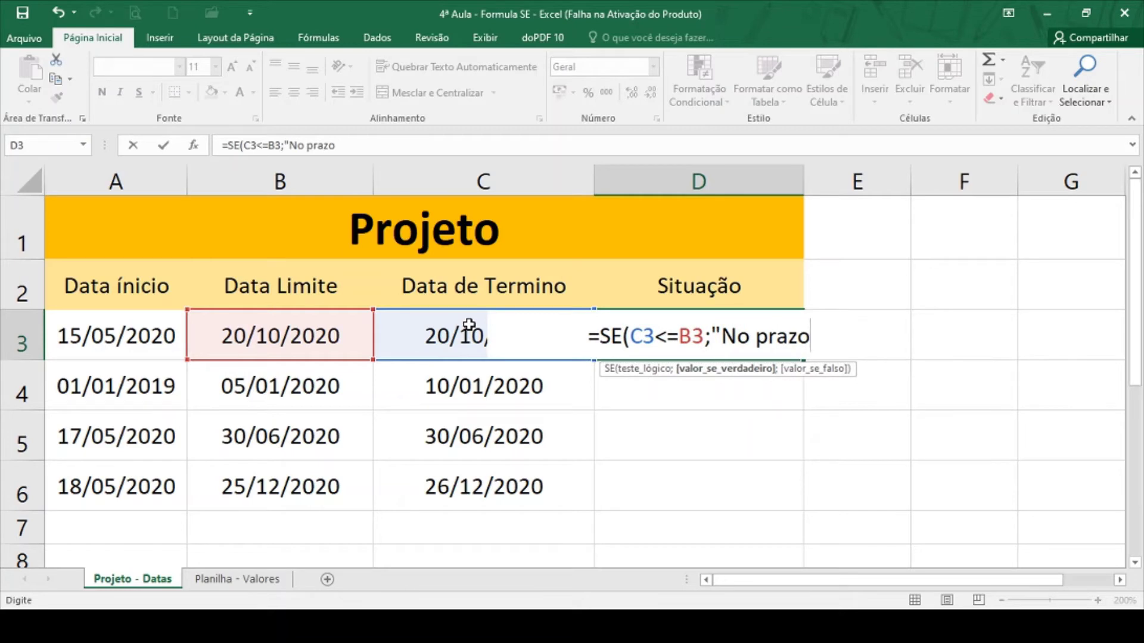
pyautogui.write('"')
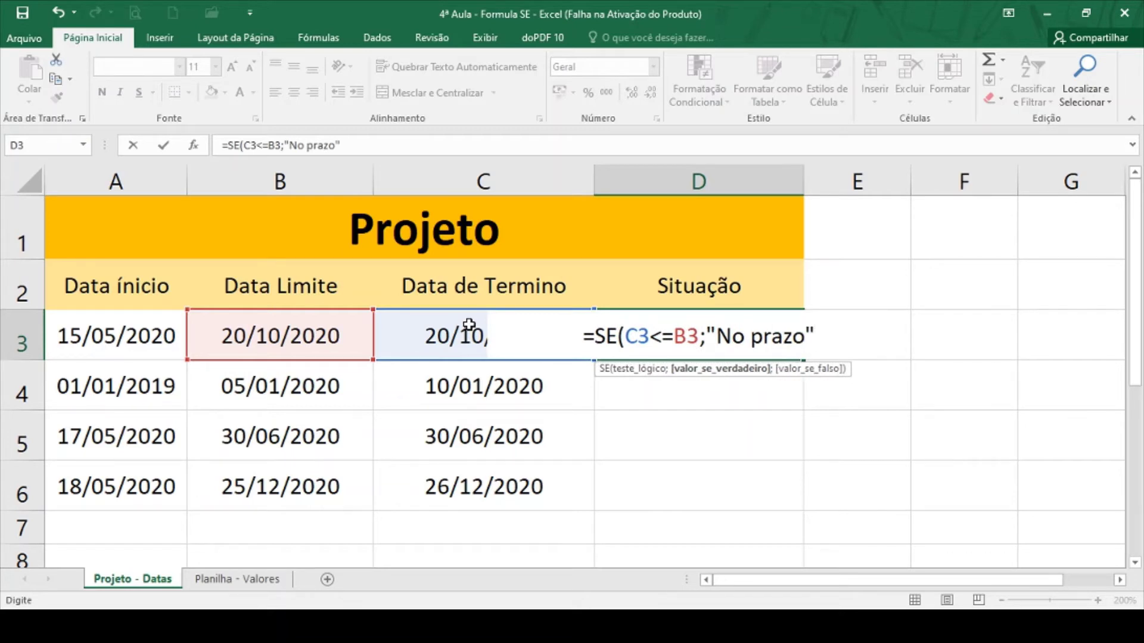
pyautogui.write(';')
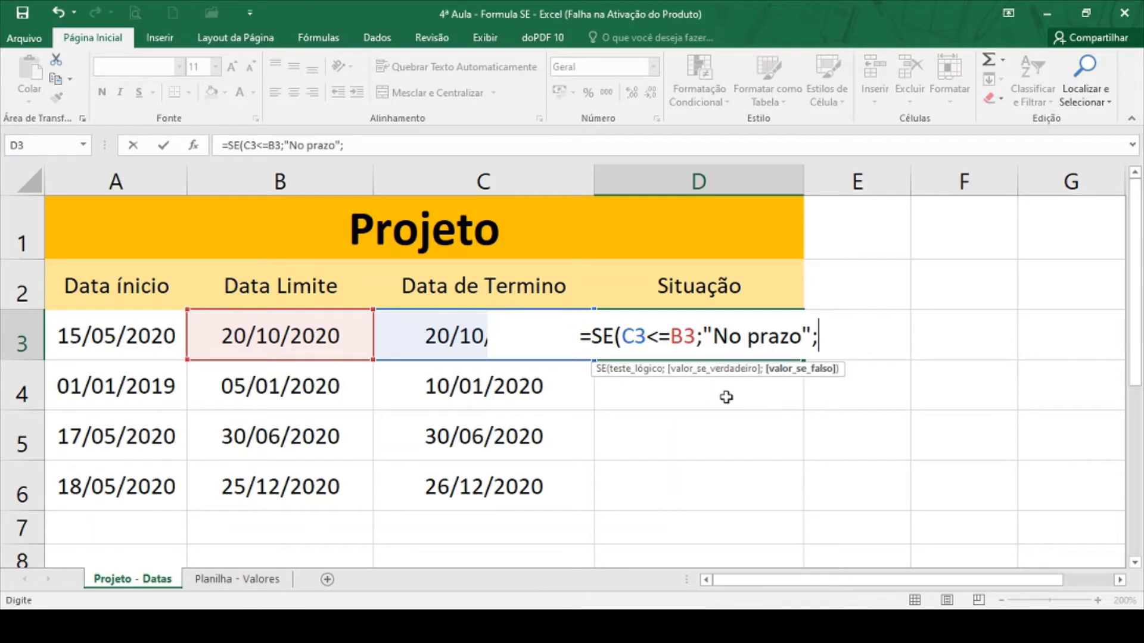
# Add "Atrasado" as the formula's value if false
pyautogui.write('"N')
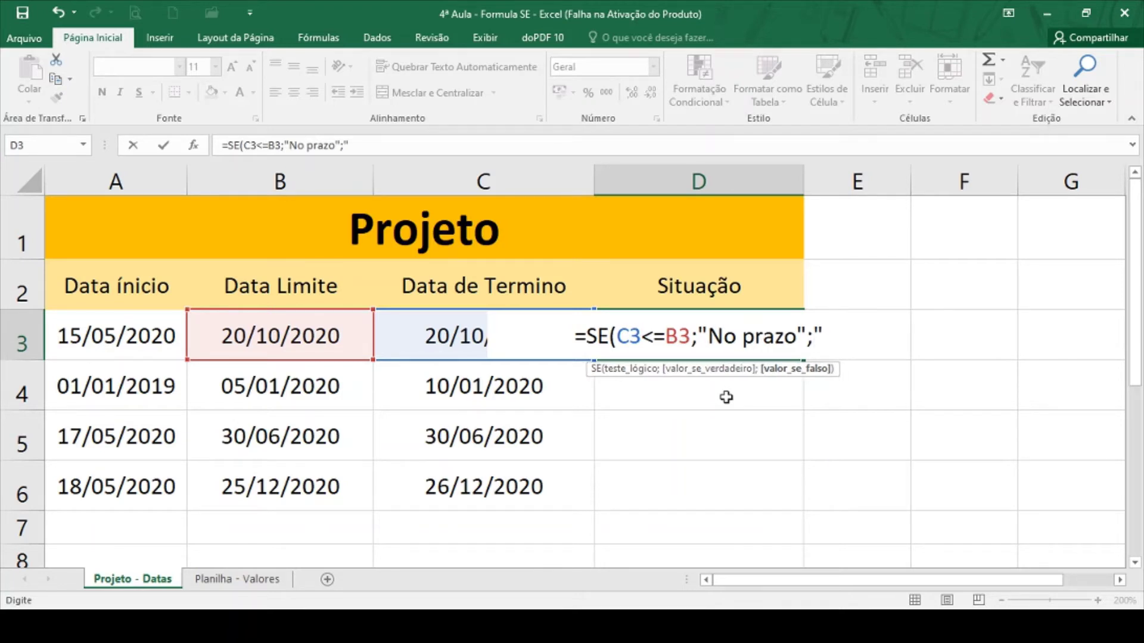
pyautogui.press('BackSpace')
pyautogui.write('Atrasado')
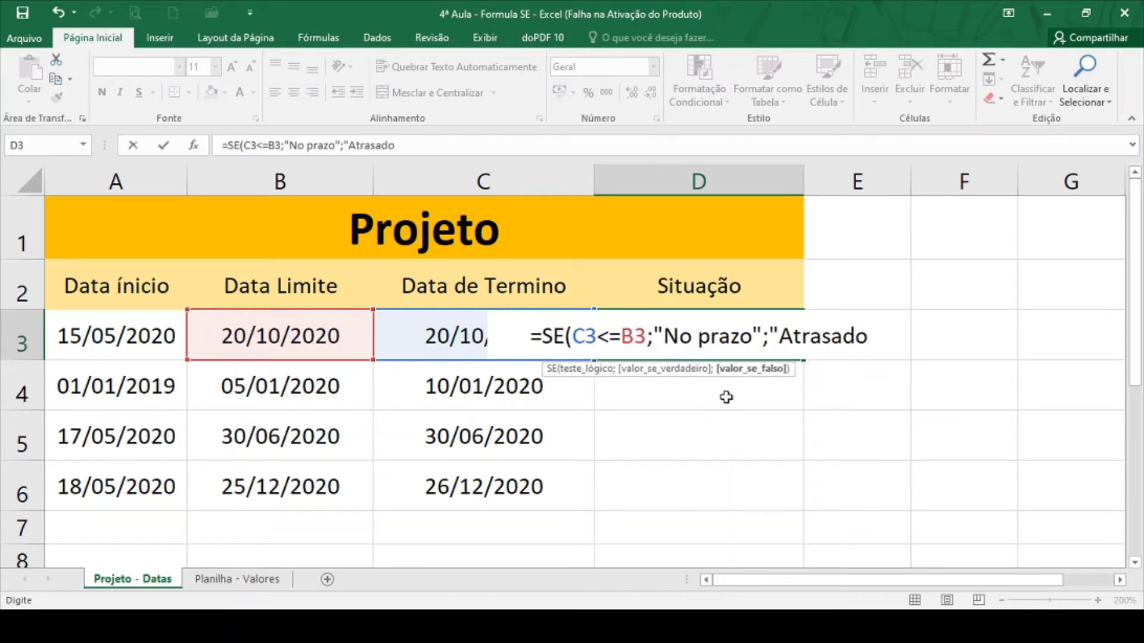
pyautogui.write('"')
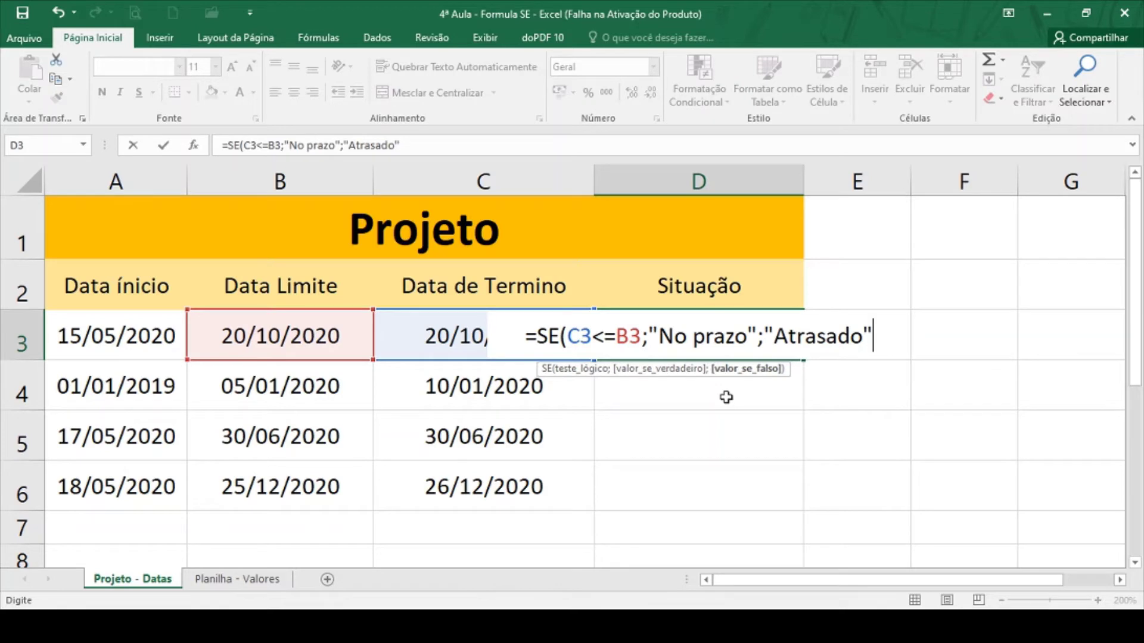
# Review the three arguments of the SE formula, then close its parenthesis and enter it in D3
pyautogui.click(583, 374)
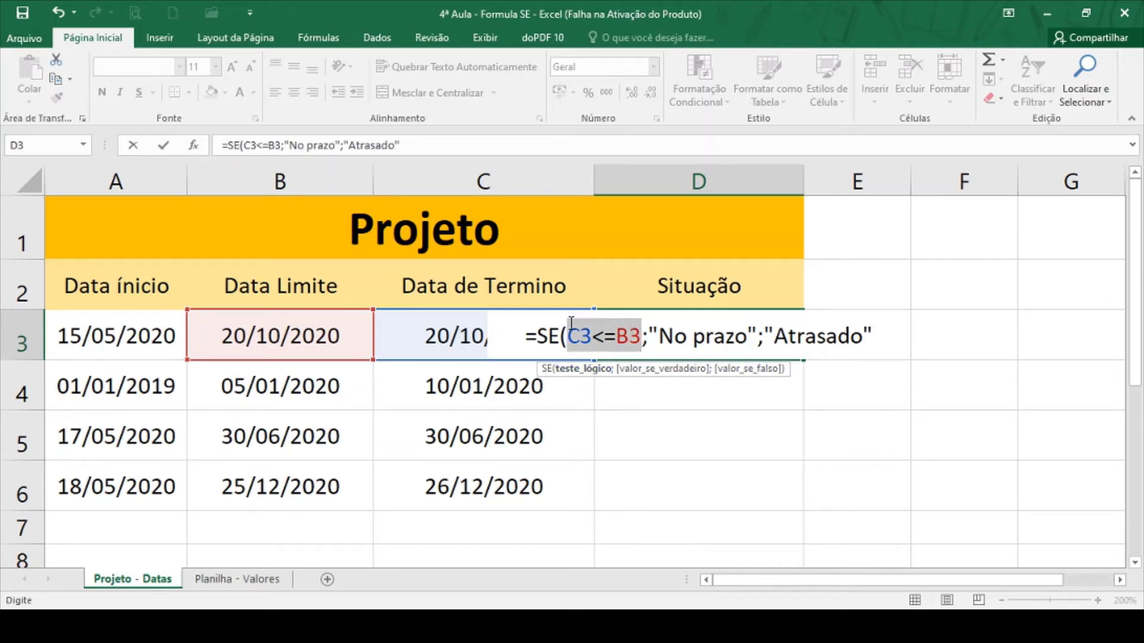
pyautogui.click(647, 368)
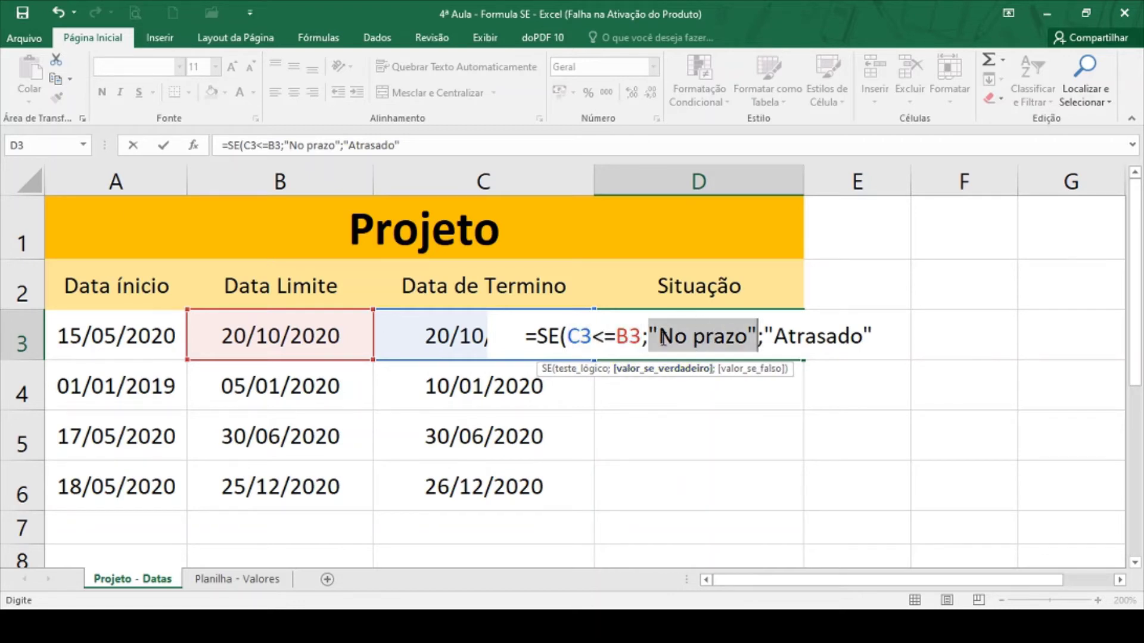
pyautogui.click(745, 369)
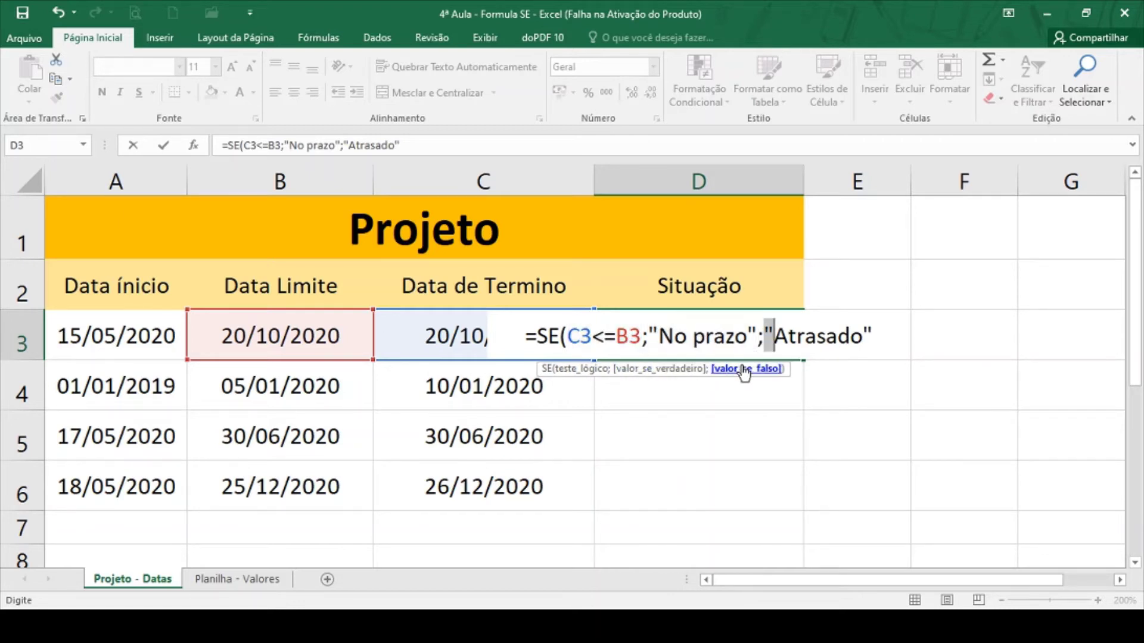
pyautogui.click(882, 341)
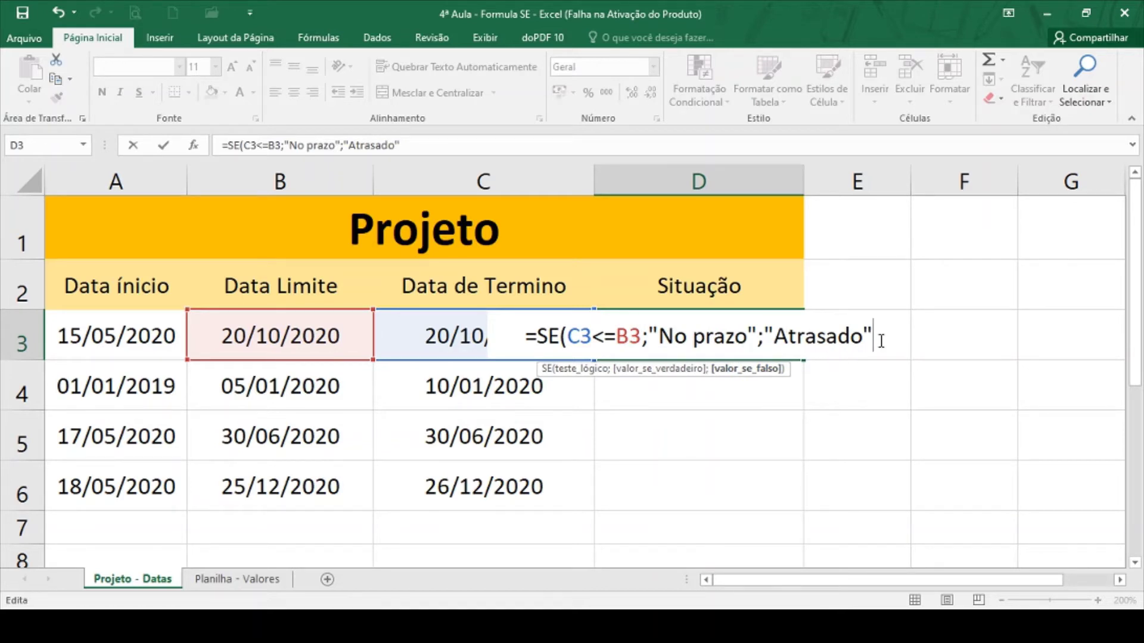
pyautogui.write(')')
pyautogui.press('Return')
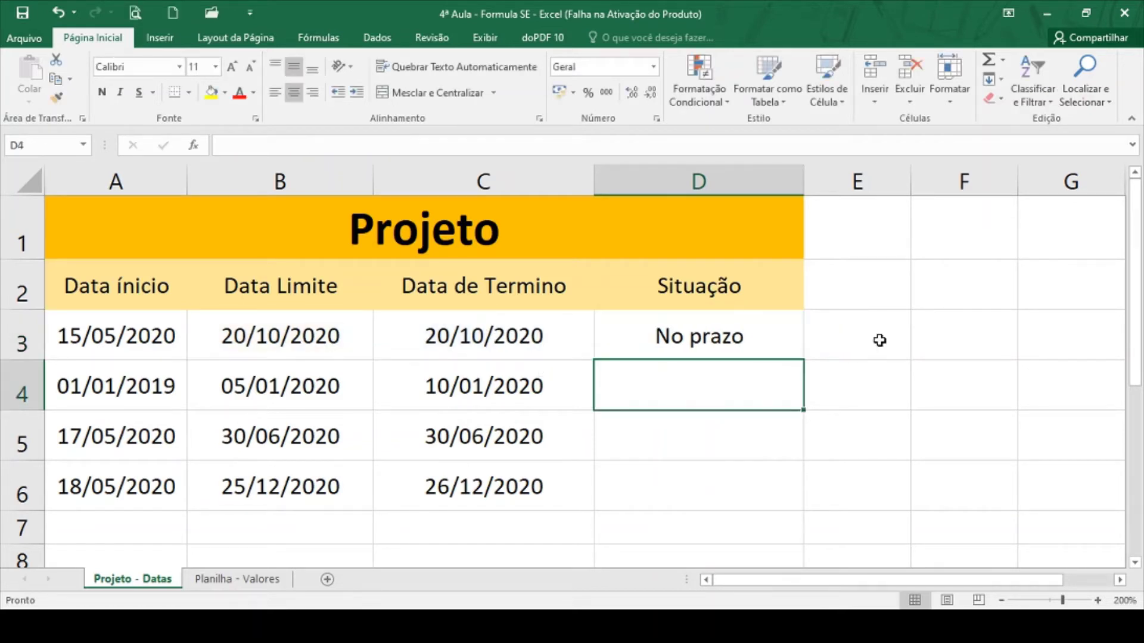
# Start an SE formula in D4 with the logical test C4<=B4, ending the argument with a semicolon
pyautogui.click(760, 322)
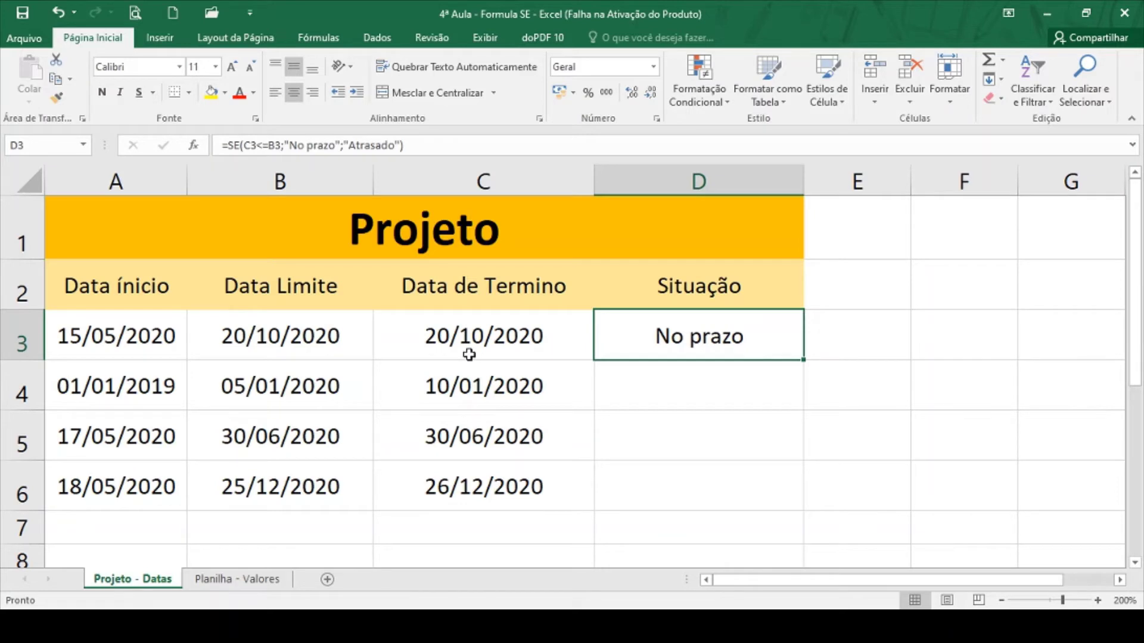
pyautogui.click(650, 387)
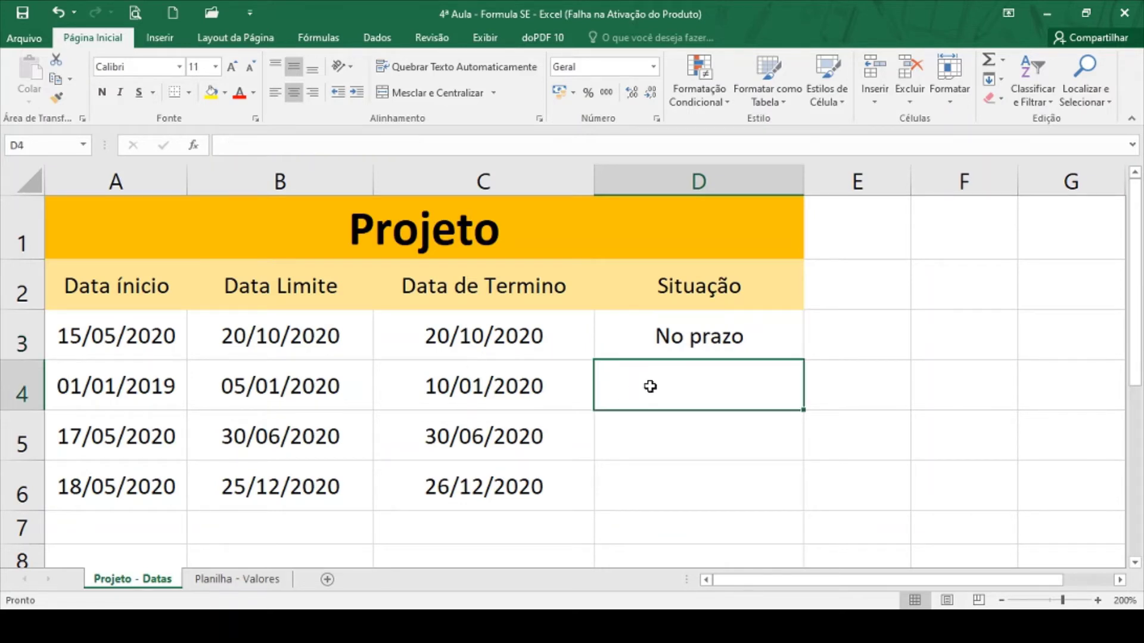
pyautogui.write('=se')
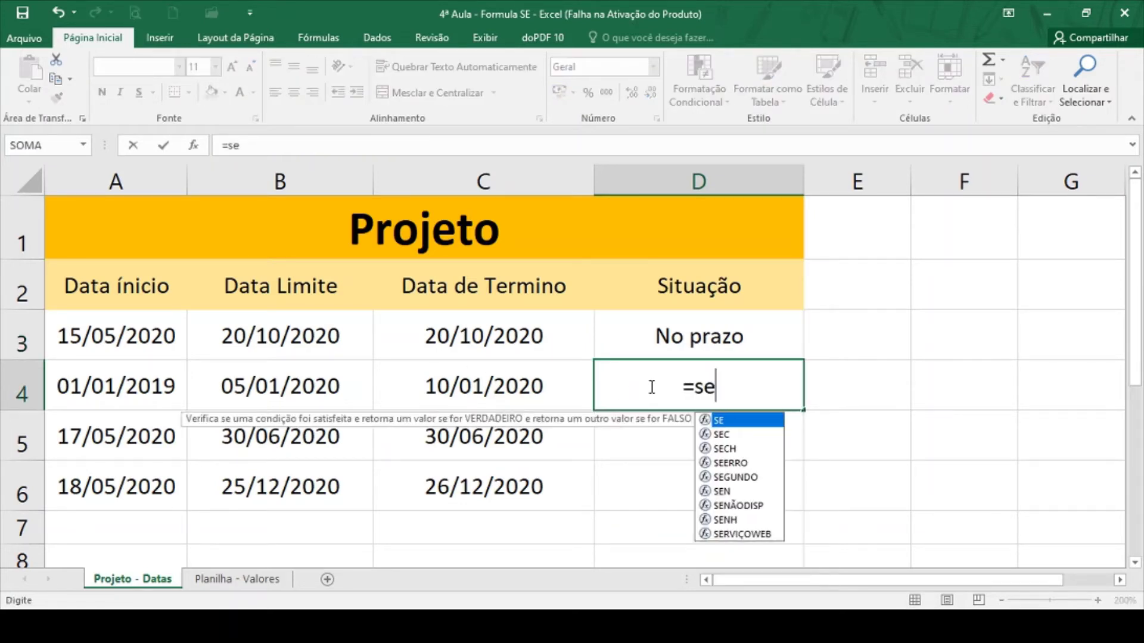
pyautogui.press('Tab')
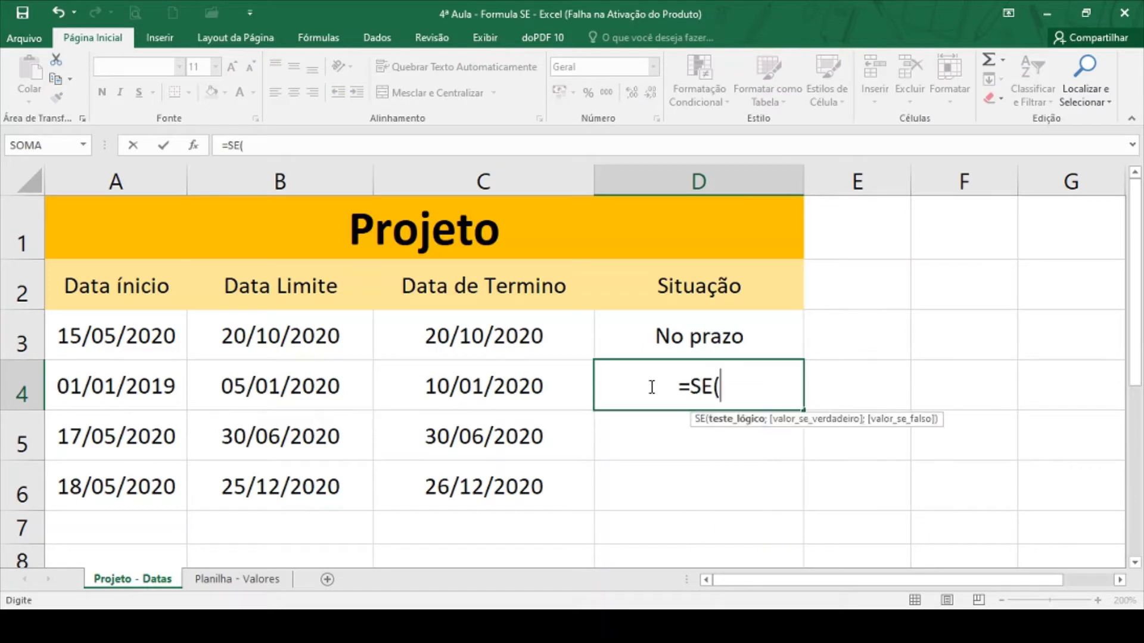
pyautogui.click(484, 382)
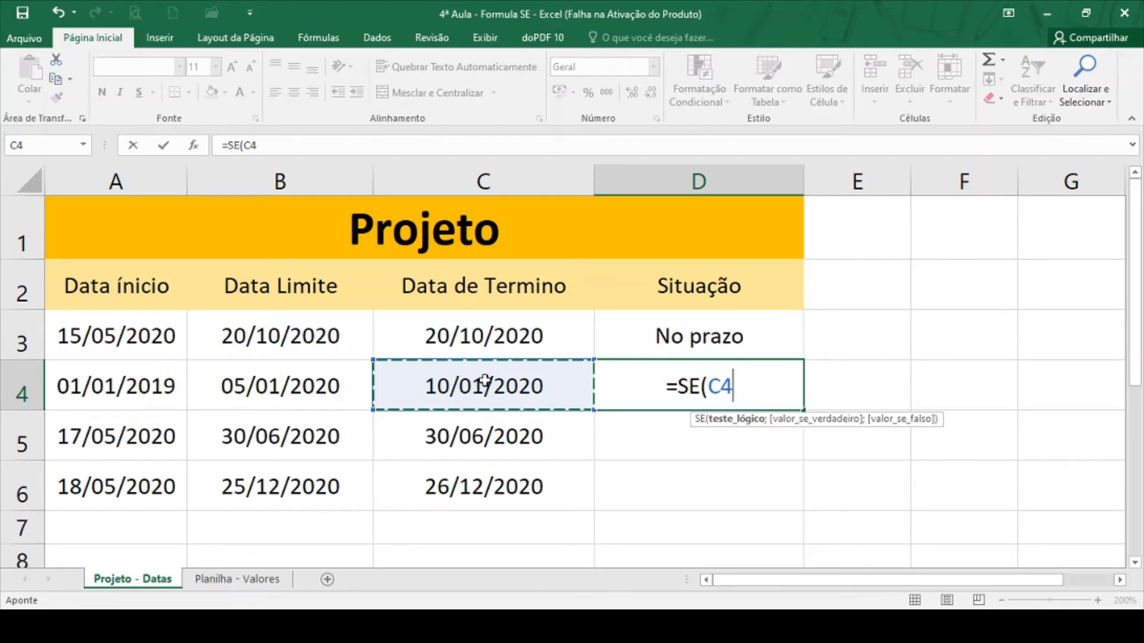
pyautogui.write('<=')
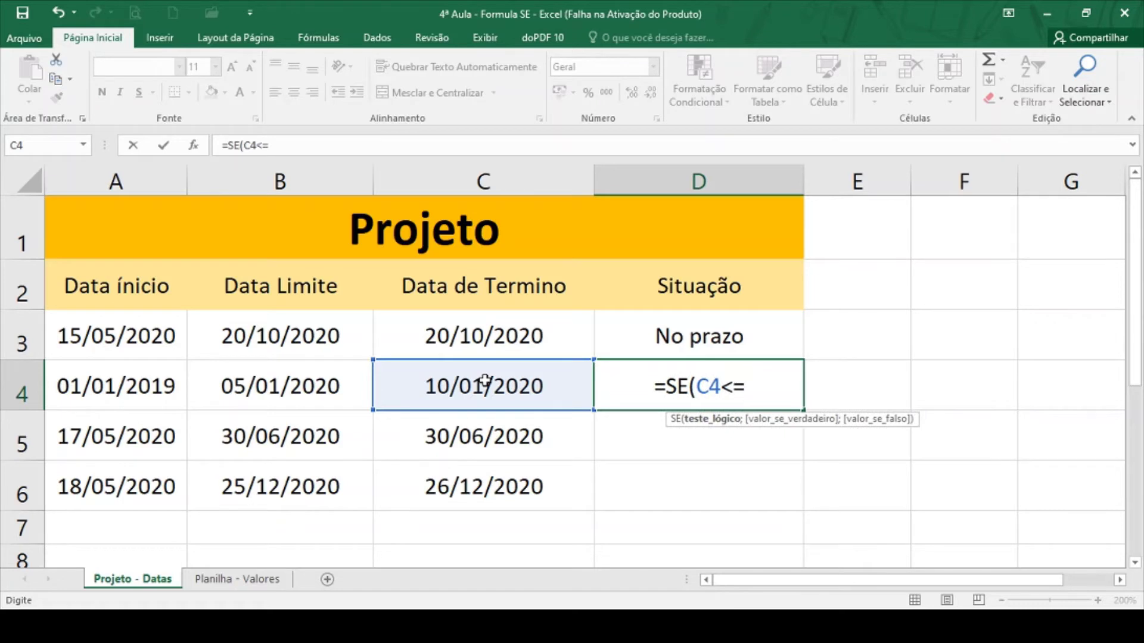
pyautogui.click(339, 381)
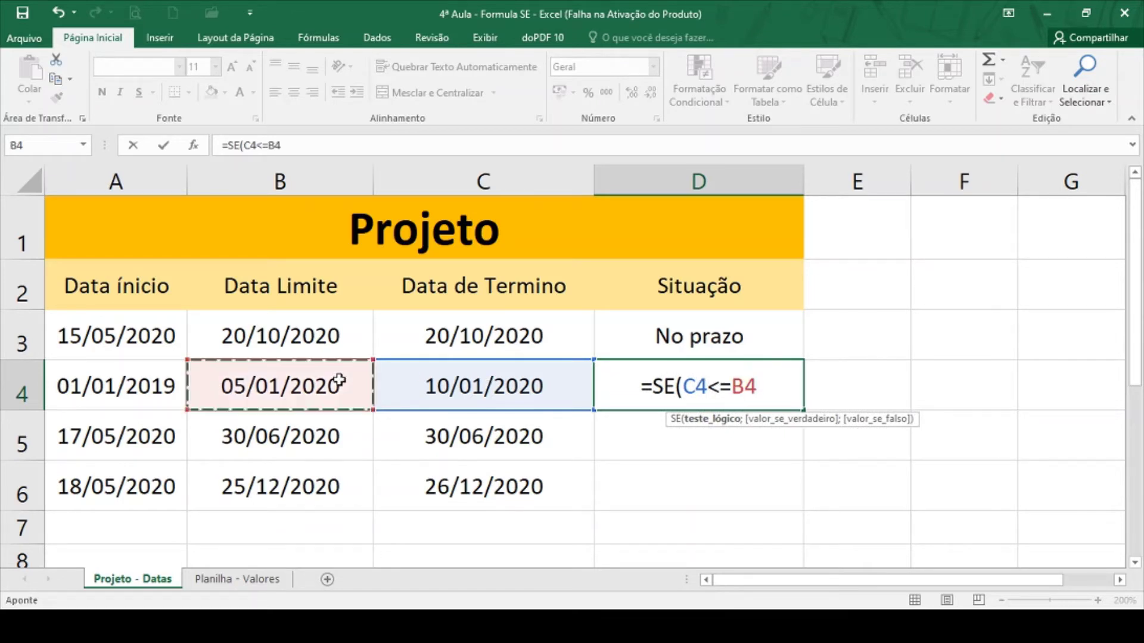
pyautogui.write(';')
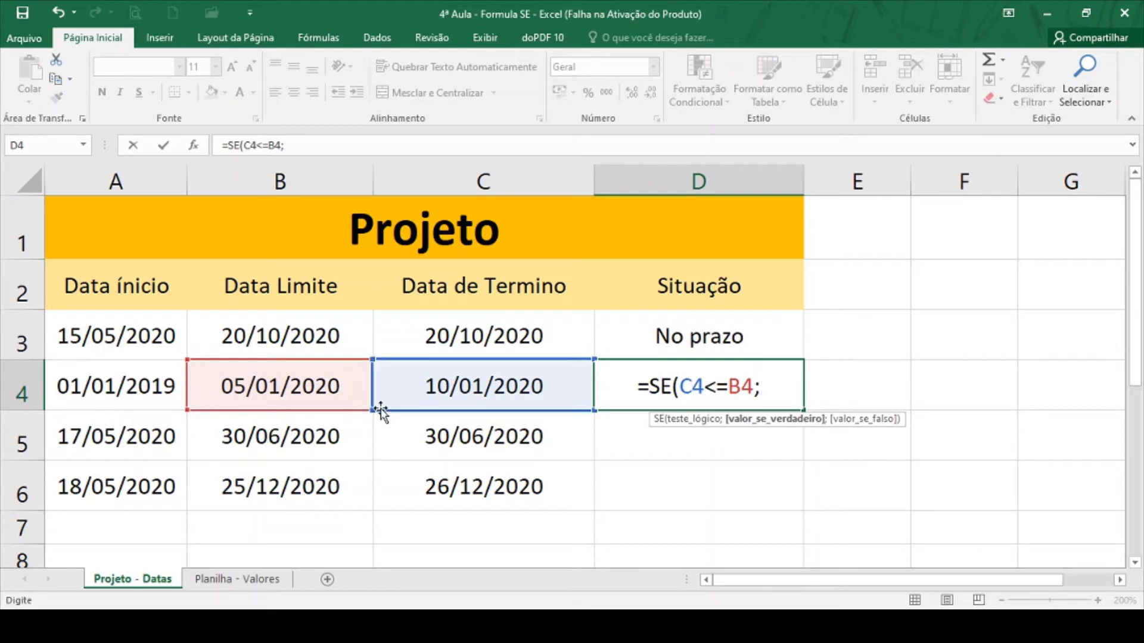
# Add "No prazo" as the D4 formula's value if true, followed by a semicolon
pyautogui.write('"')
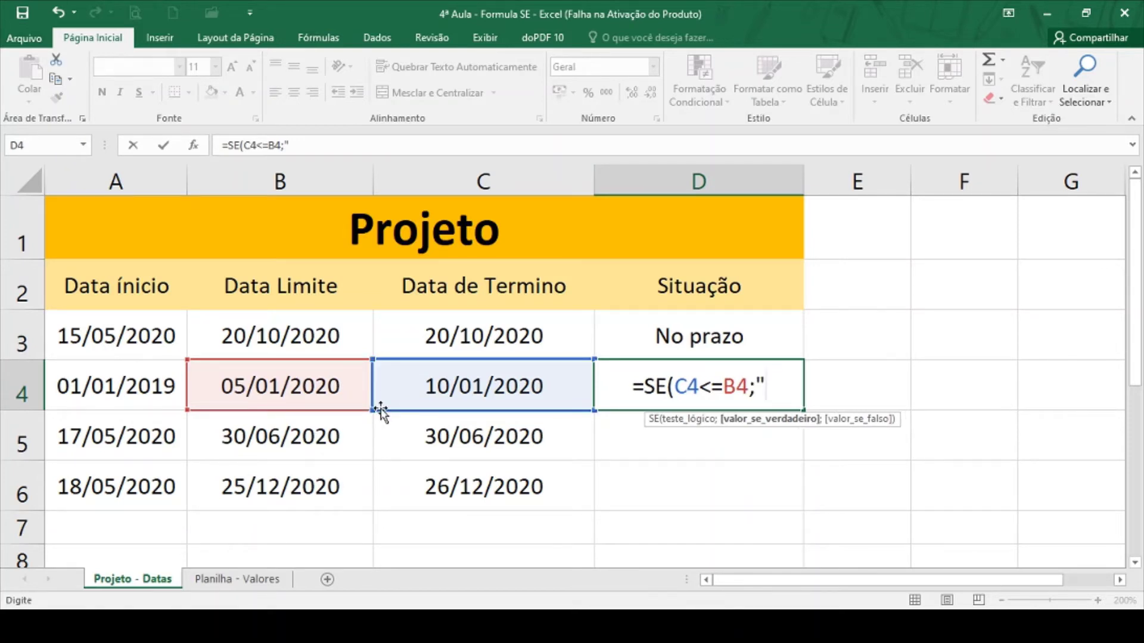
pyautogui.write('No ')
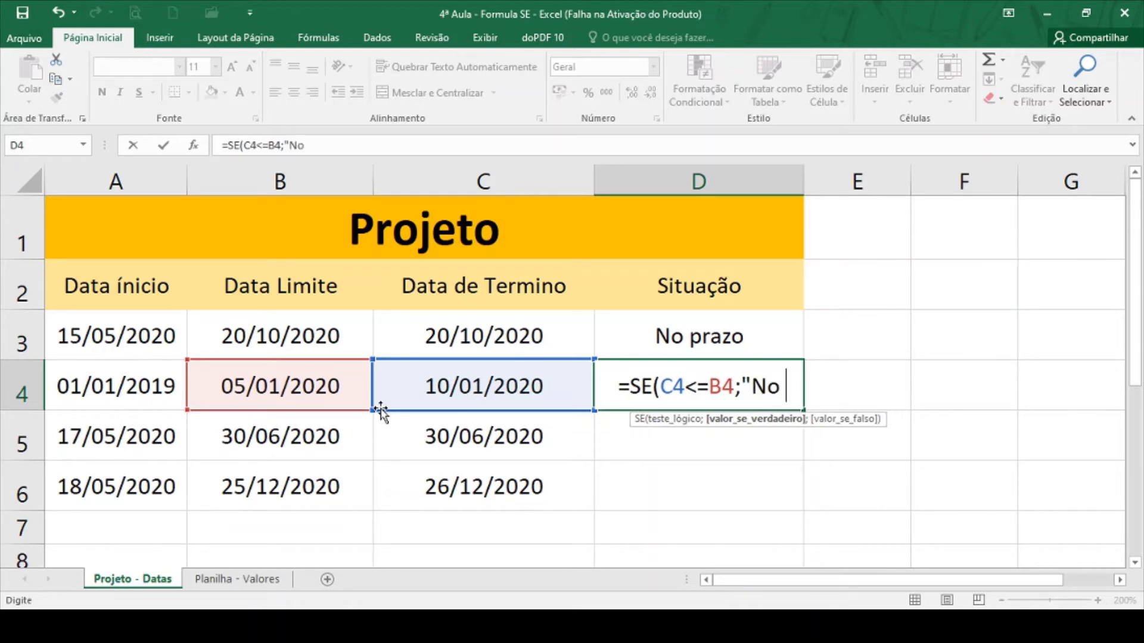
pyautogui.write('prazo')
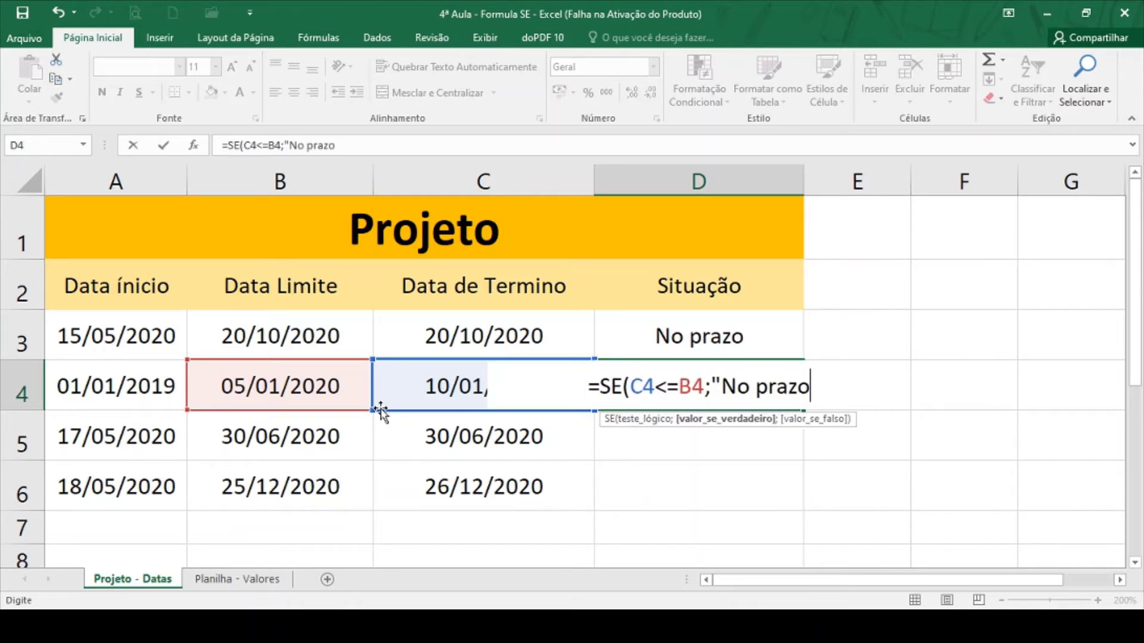
pyautogui.write('"')
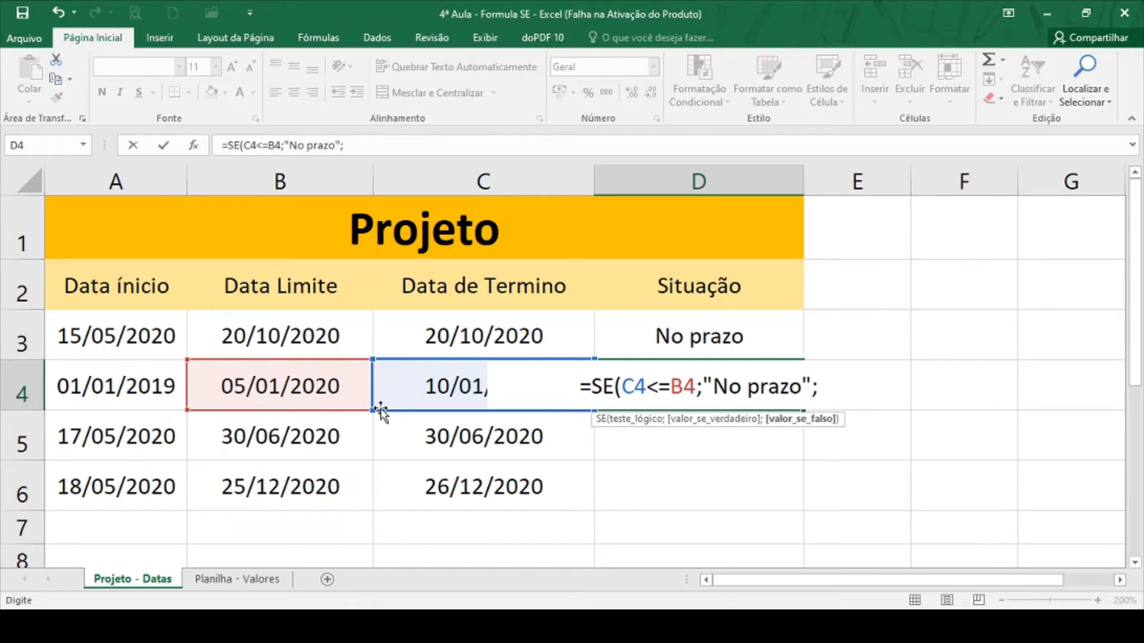
# Add "Em atraso" as the D4 formula's value if false, close the parenthesis and enter the formula
pyautogui.write('"')
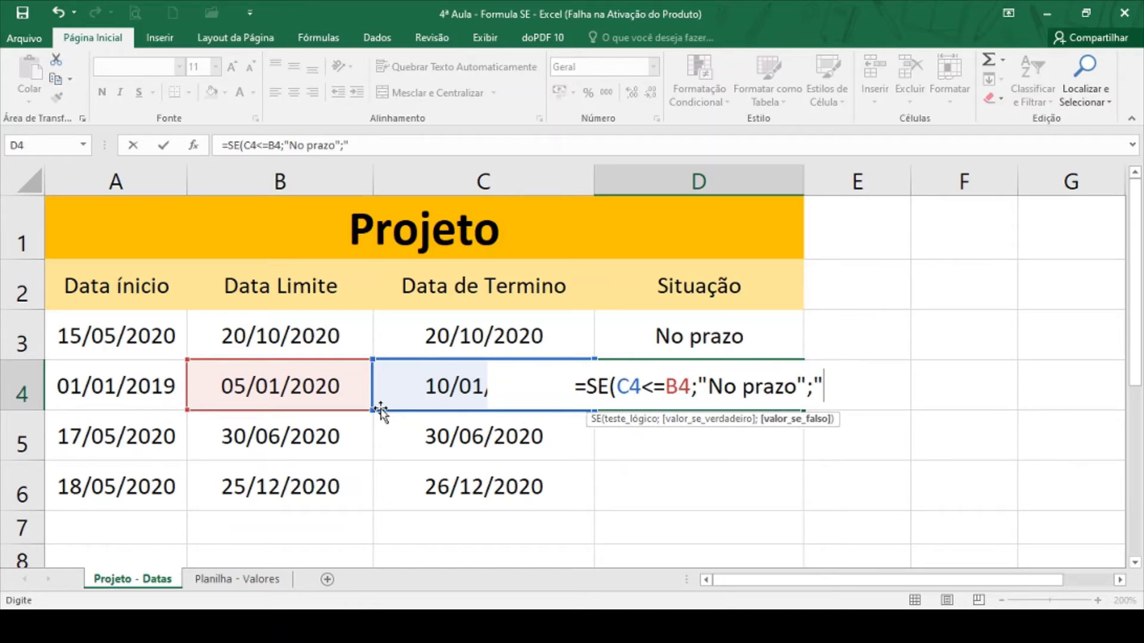
pyautogui.write('Em ')
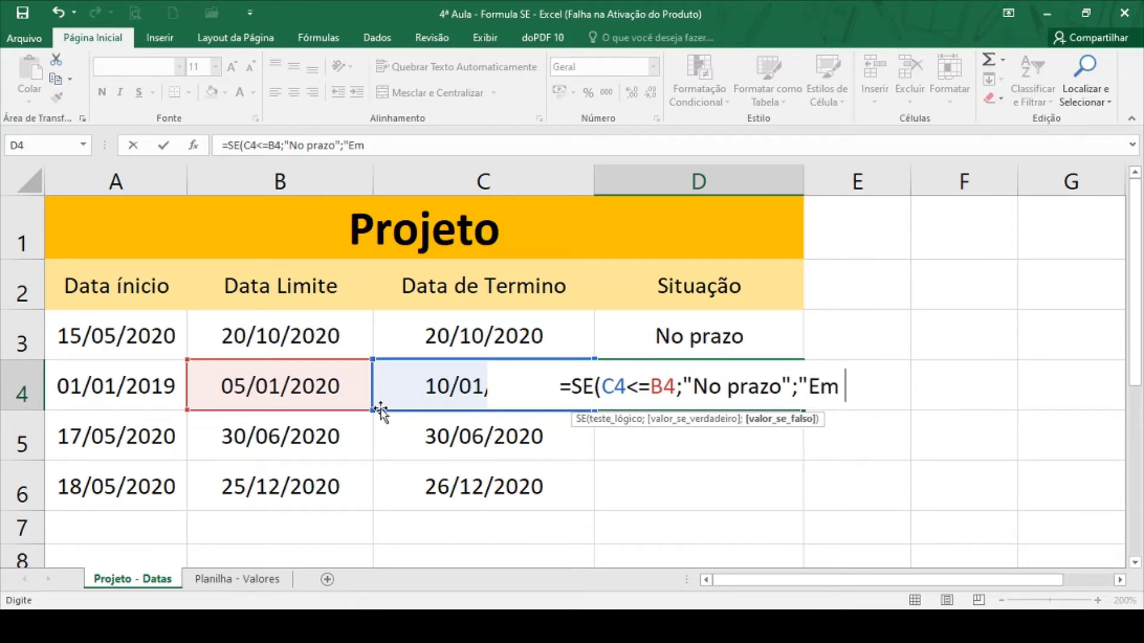
pyautogui.write('atraso')
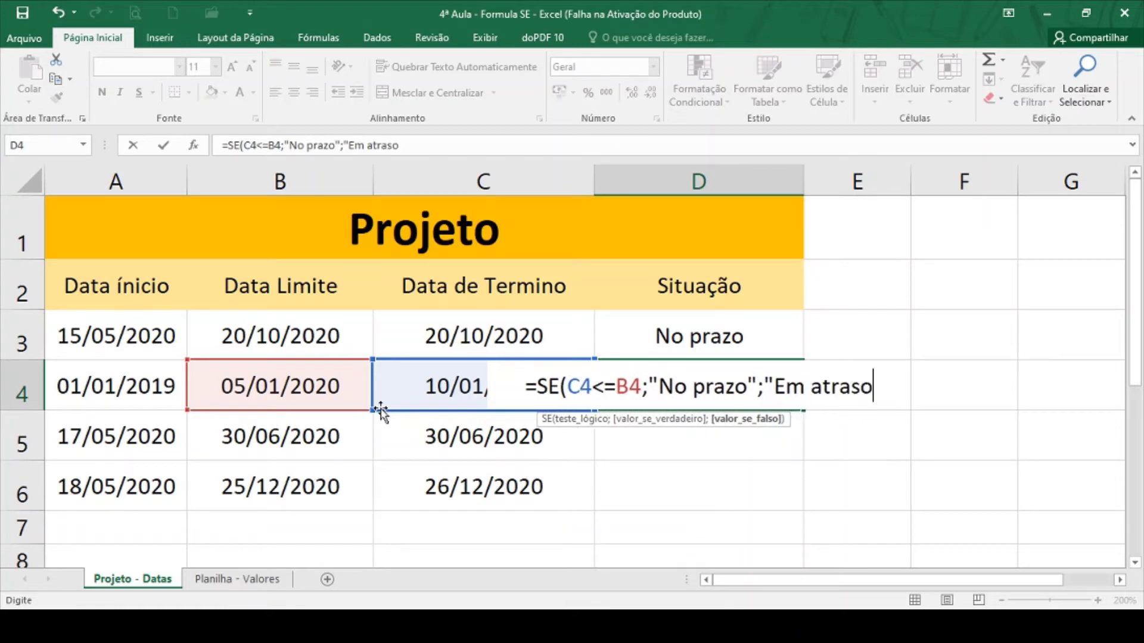
pyautogui.write('"')
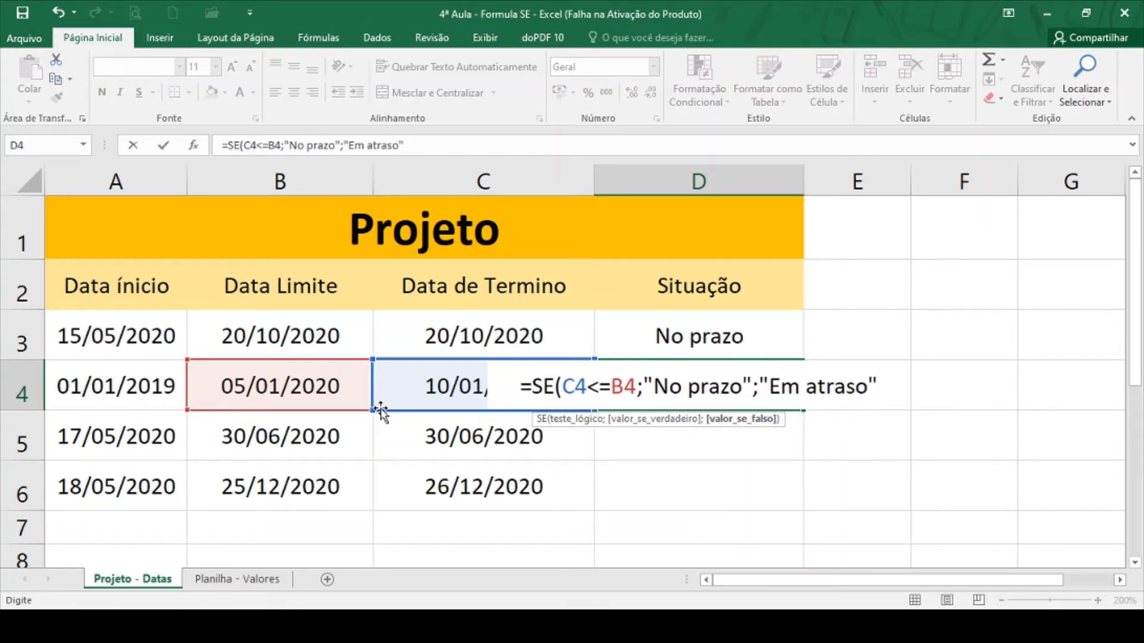
pyautogui.write(')')
pyautogui.press('Return')
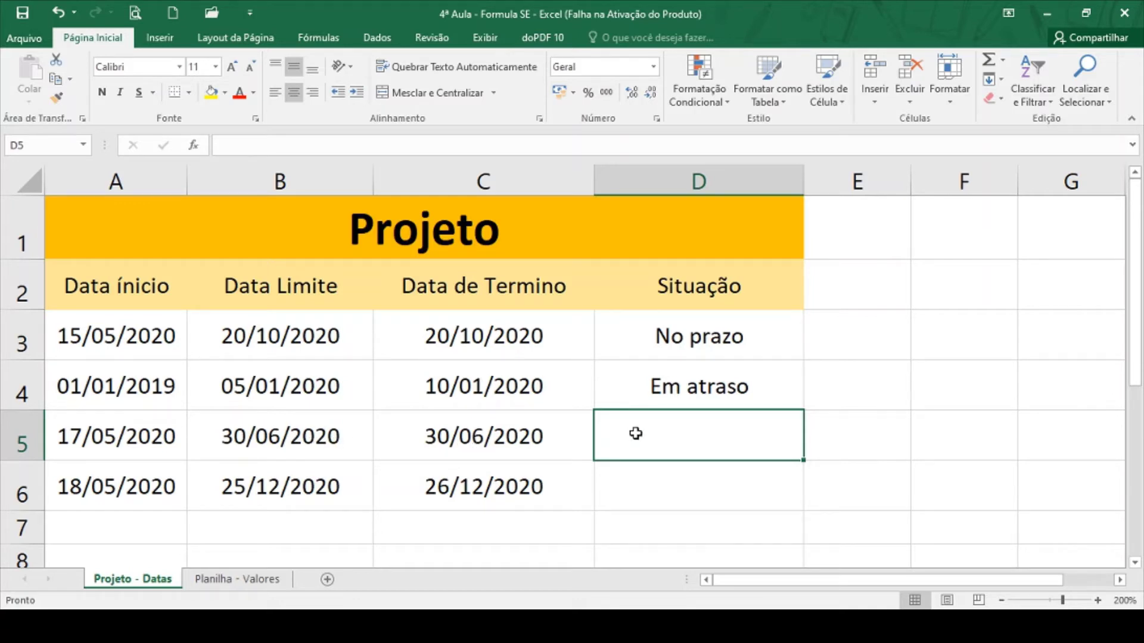
# Start an SE formula in D5 with the logical test C5<=B5, comparing the finish date with the deadline
pyautogui.write('=')
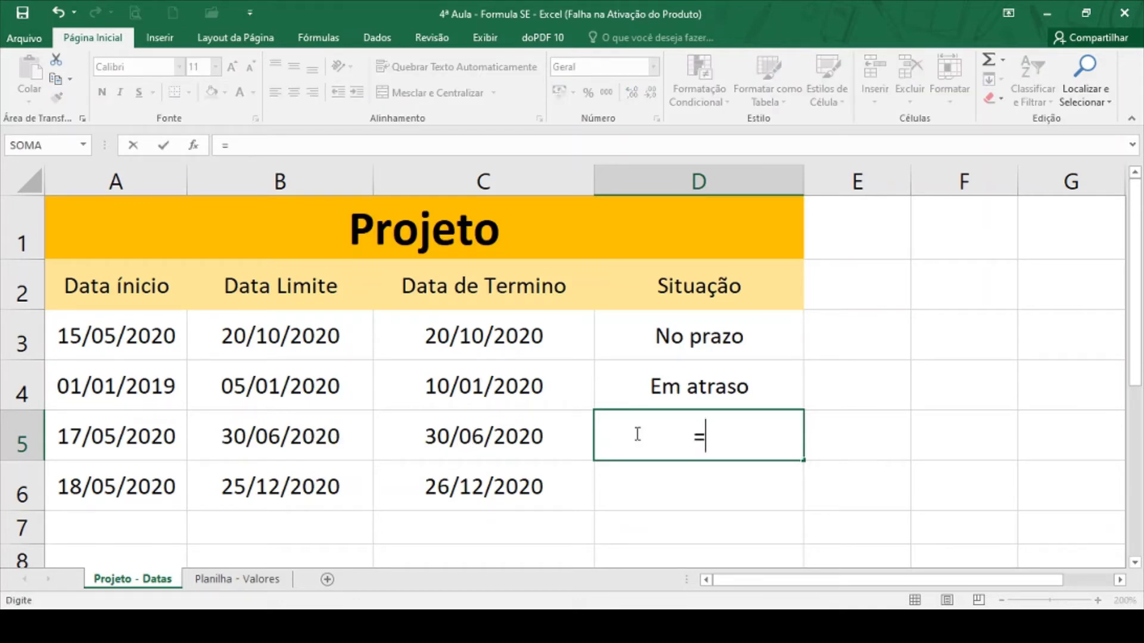
pyautogui.write('se')
pyautogui.press('Tab')
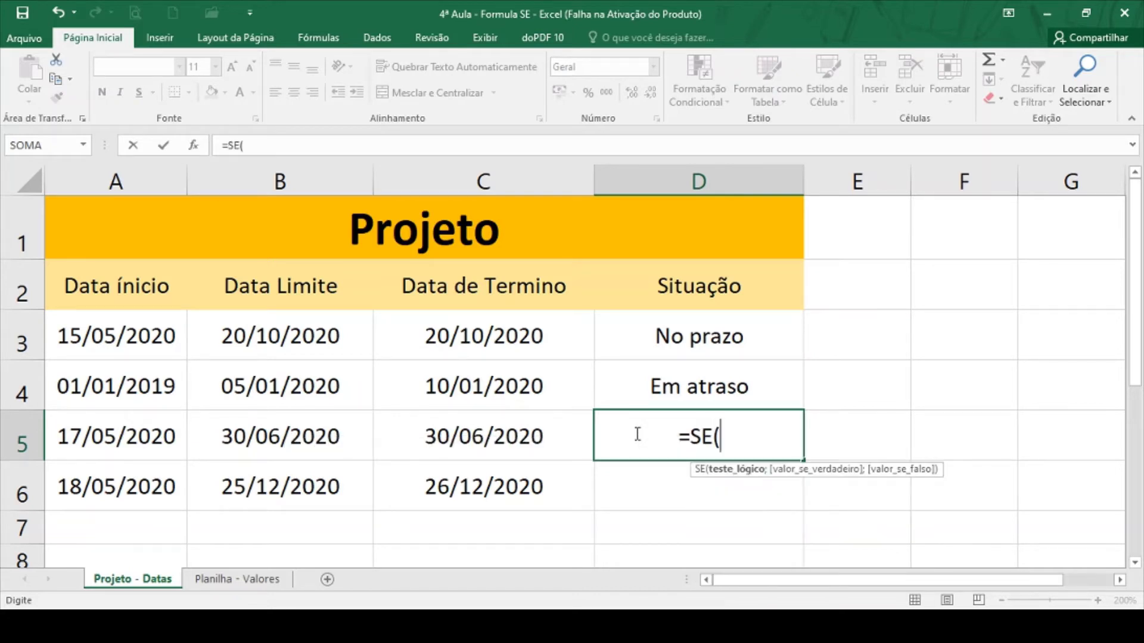
pyautogui.click(505, 435)
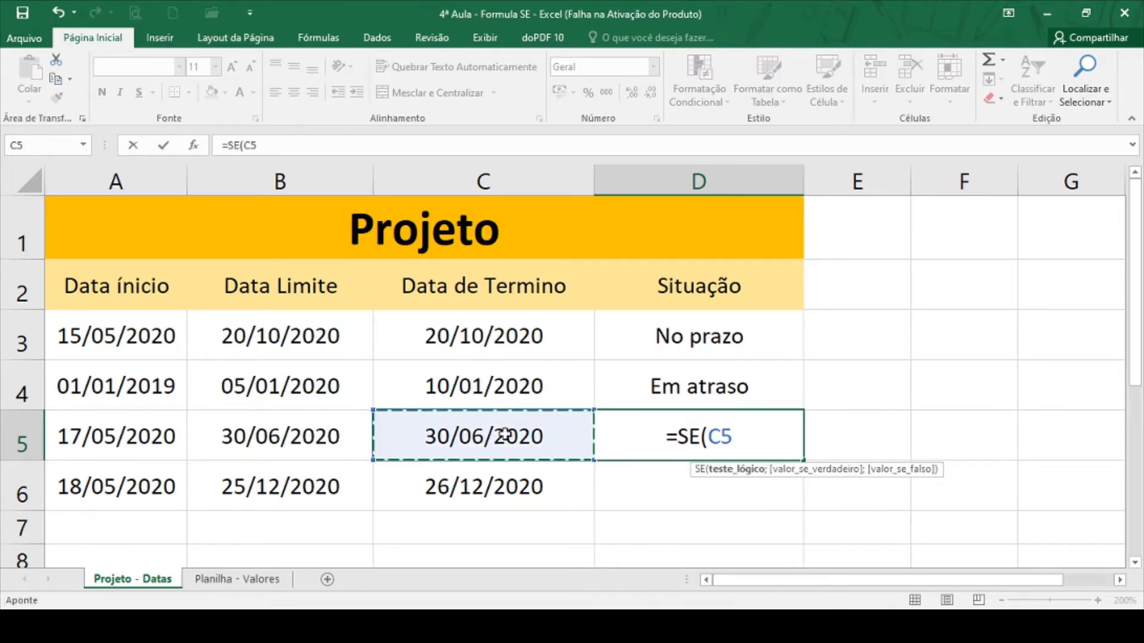
pyautogui.write('<+')
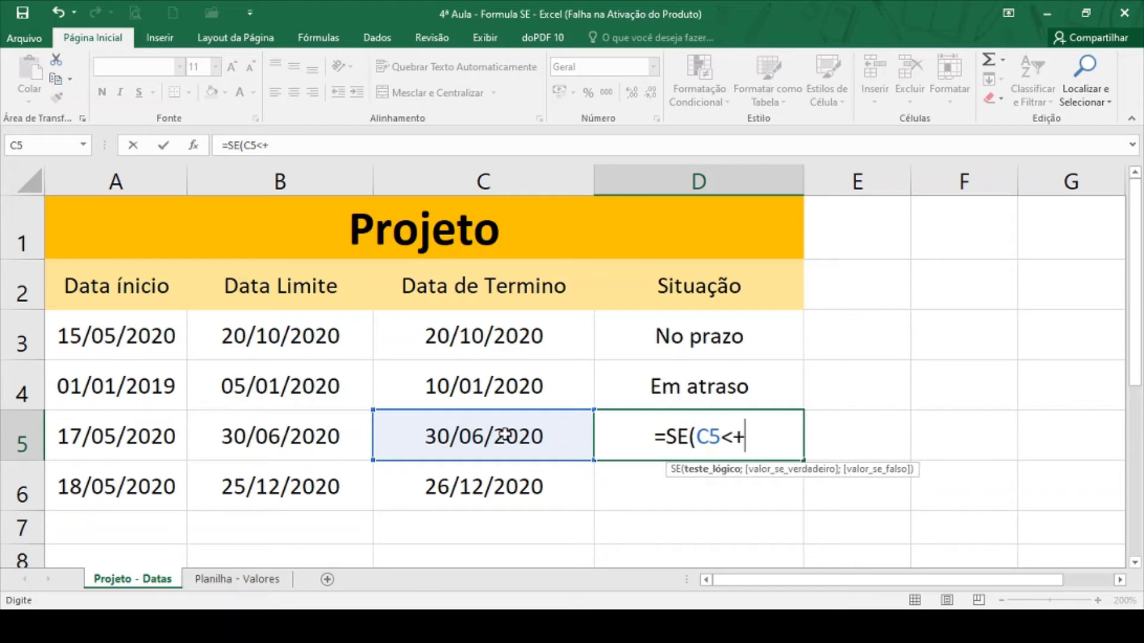
pyautogui.press('BackSpace')
pyautogui.write('=')
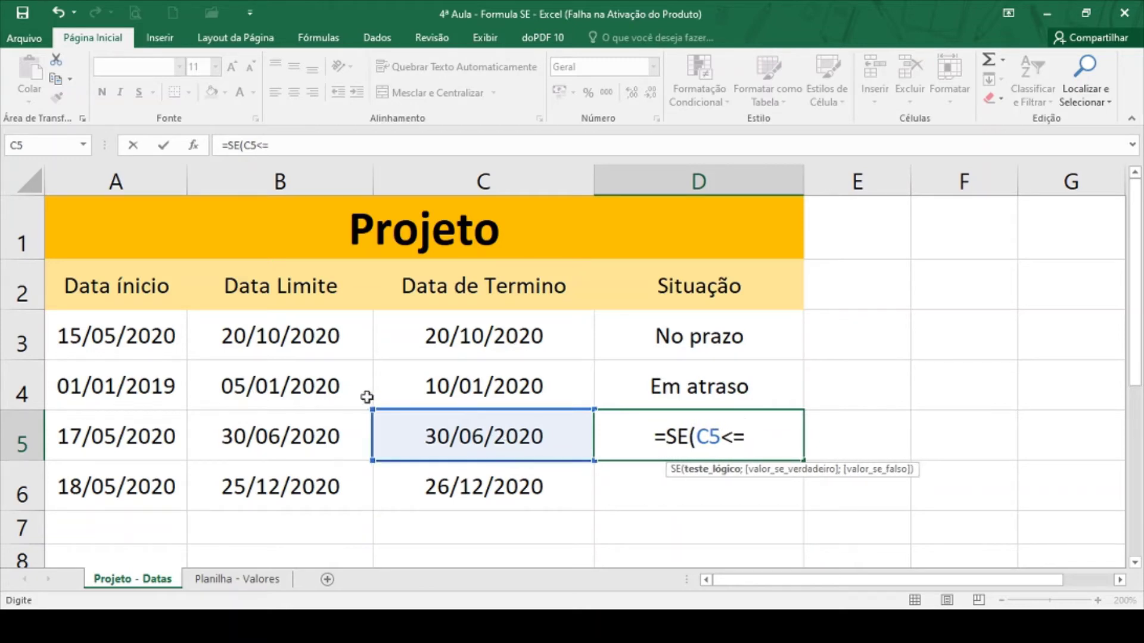
pyautogui.click(302, 437)
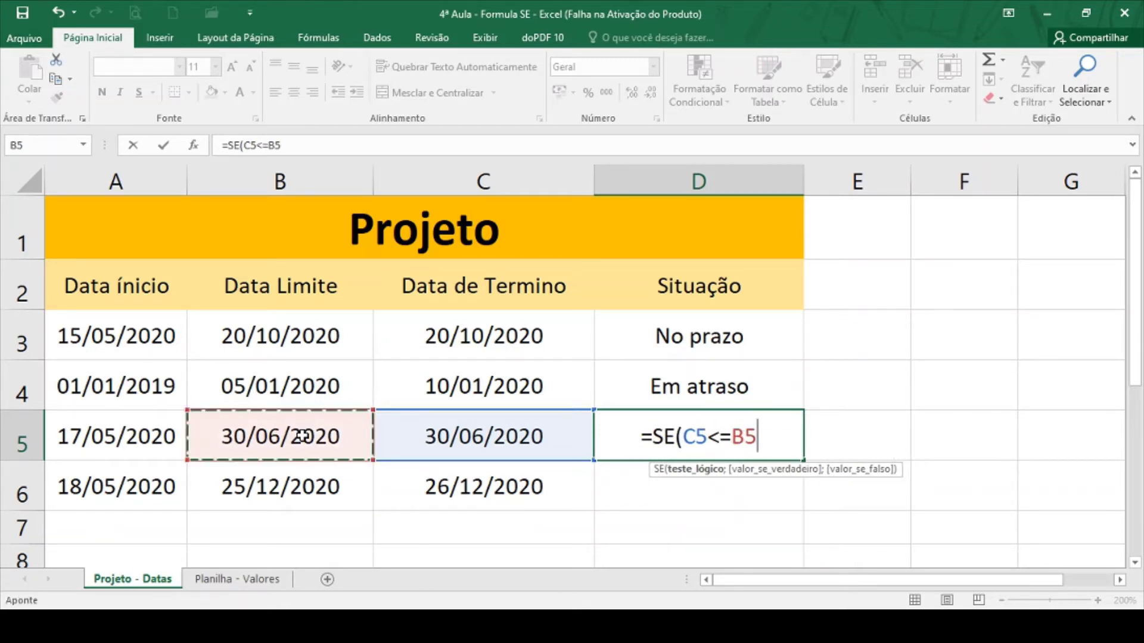
# Add "No prazo" as the D5 formula's value if true, with semicolons before and after it, and open the next text argument
pyautogui.write(';"')
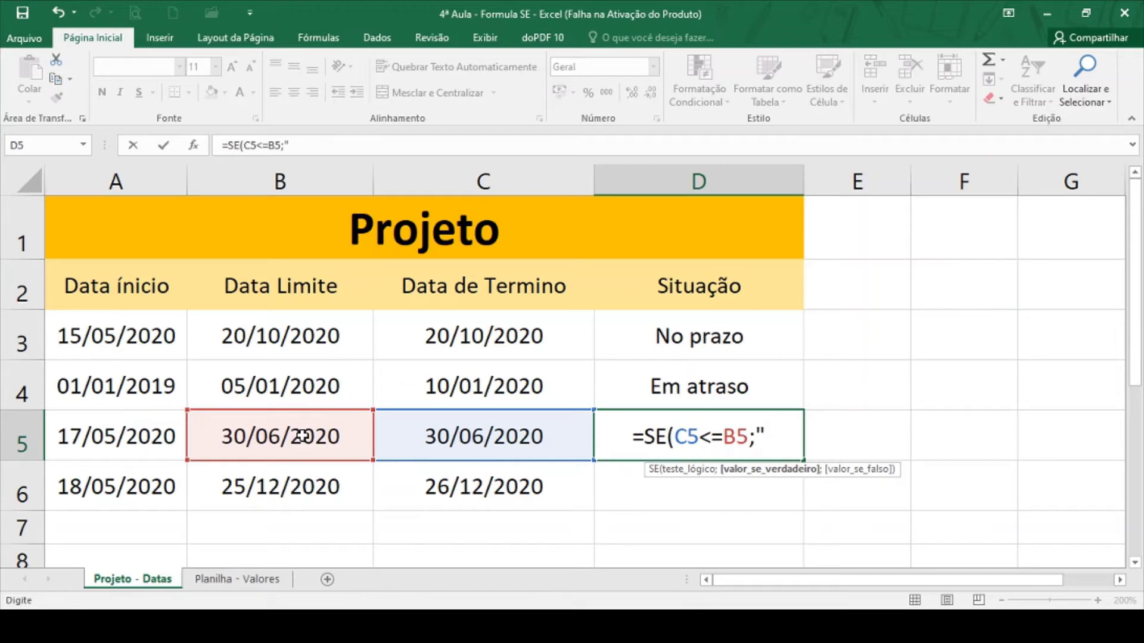
pyautogui.write('No ')
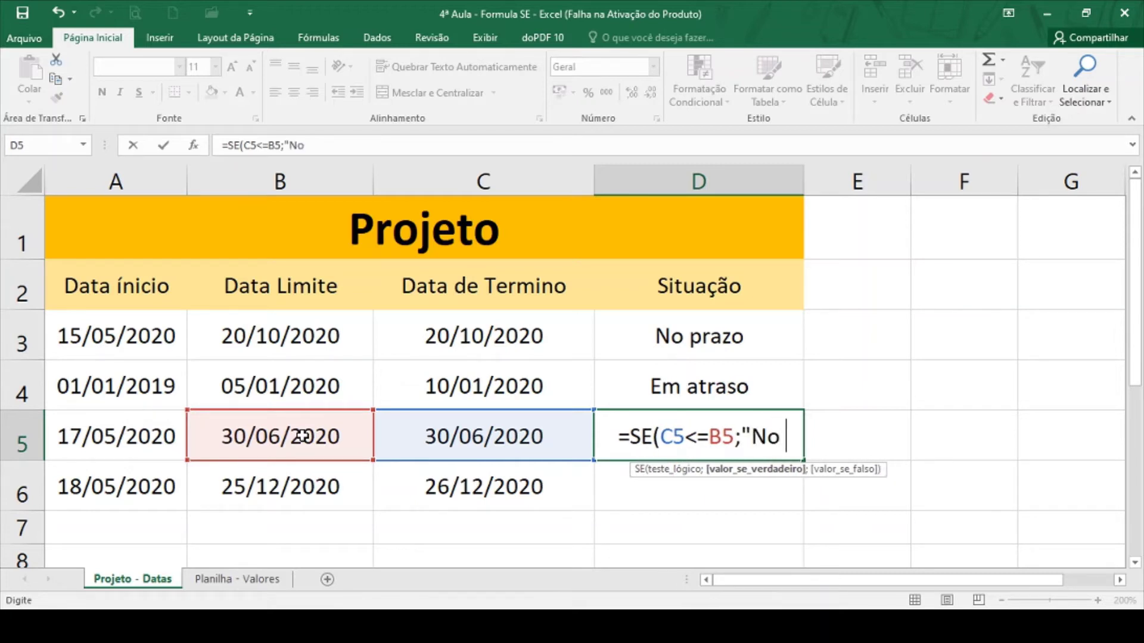
pyautogui.write('prazo')
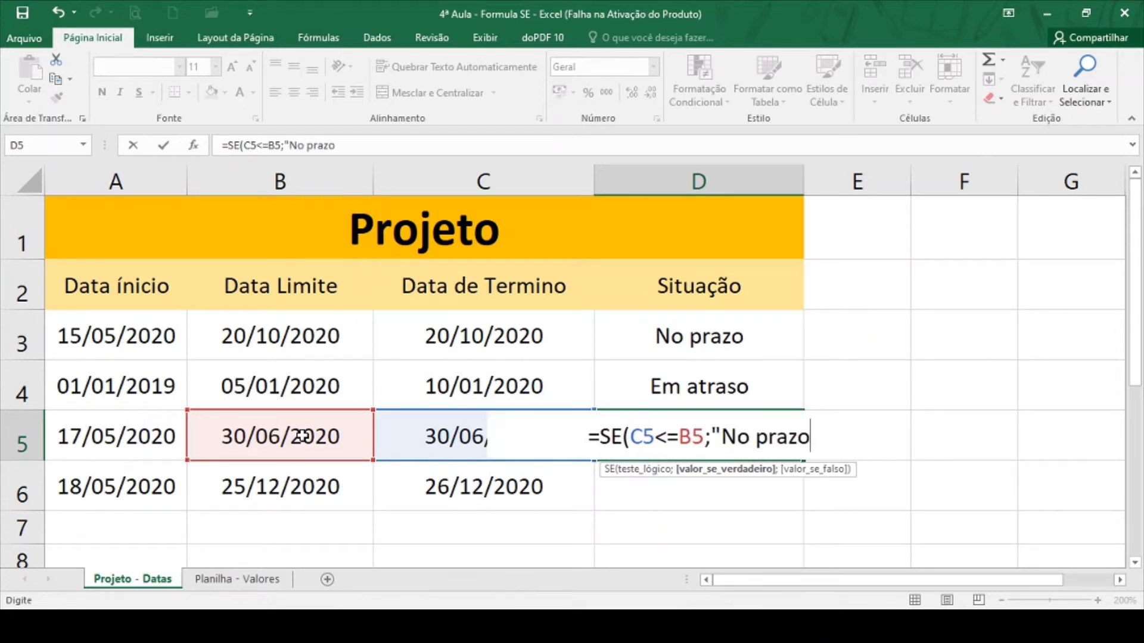
pyautogui.write(',')
pyautogui.press('BackSpace')
pyautogui.write('"')
pyautogui.write(';"')
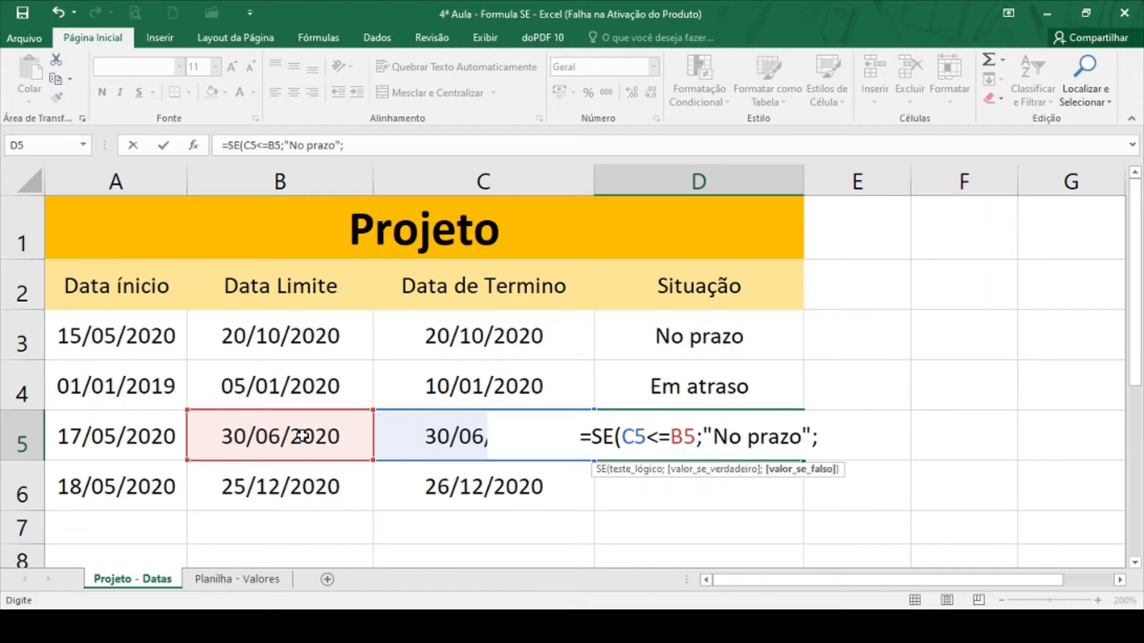
# Complete "Em atraso" as the D5 formula's value if false, close the parenthesis and enter the formula
pyautogui.write('Em ')
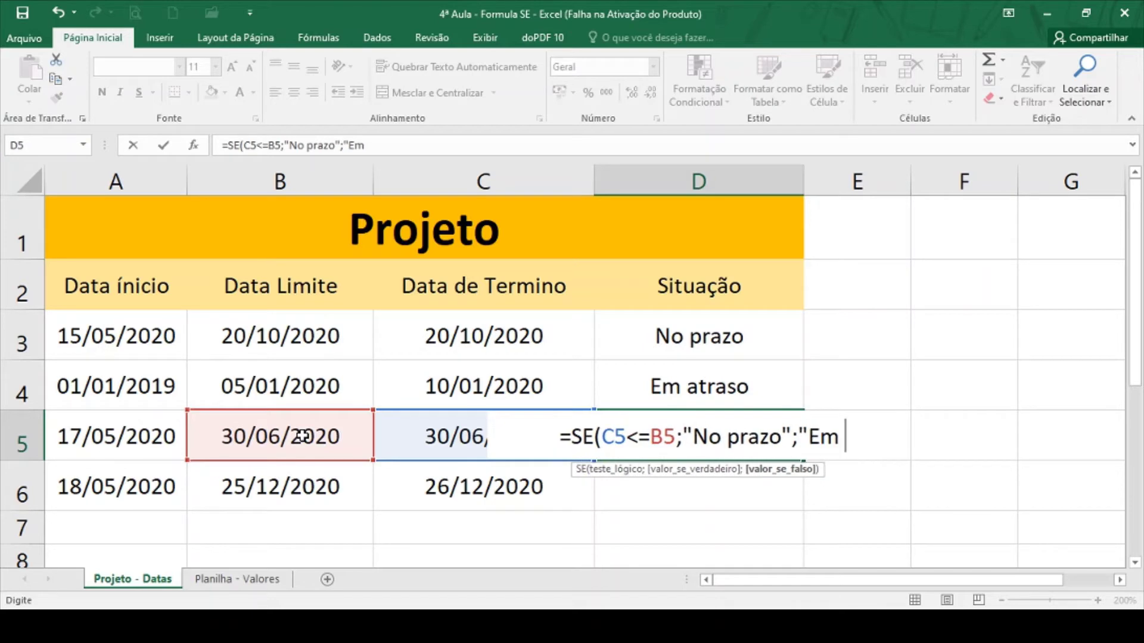
pyautogui.write('atraso')
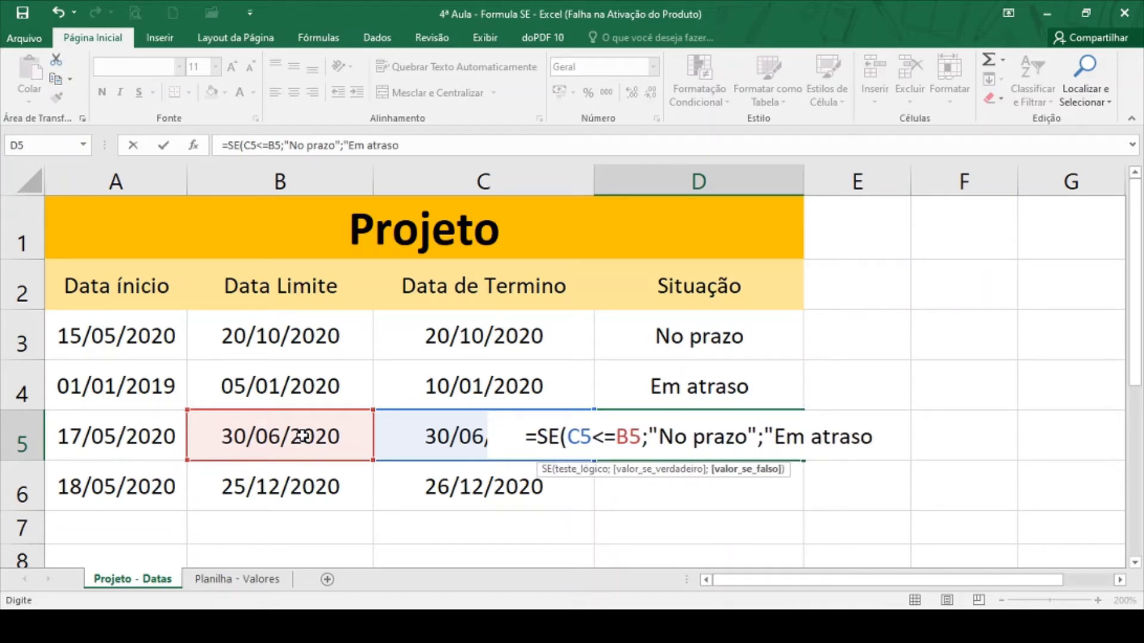
pyautogui.write('"')
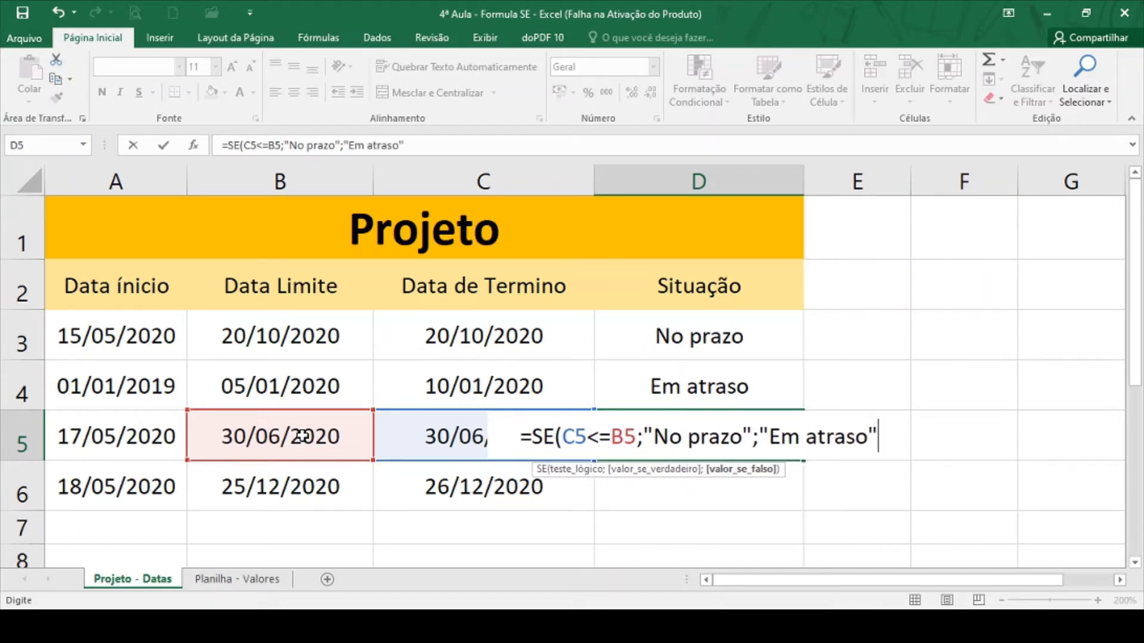
pyautogui.write(')')
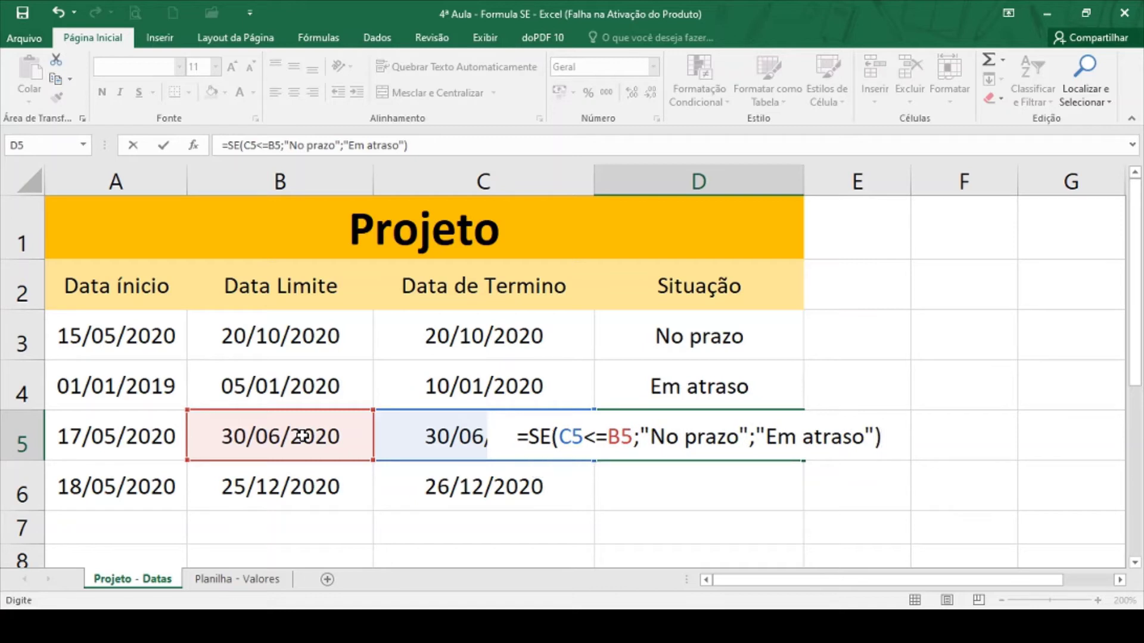
pyautogui.press('Return')
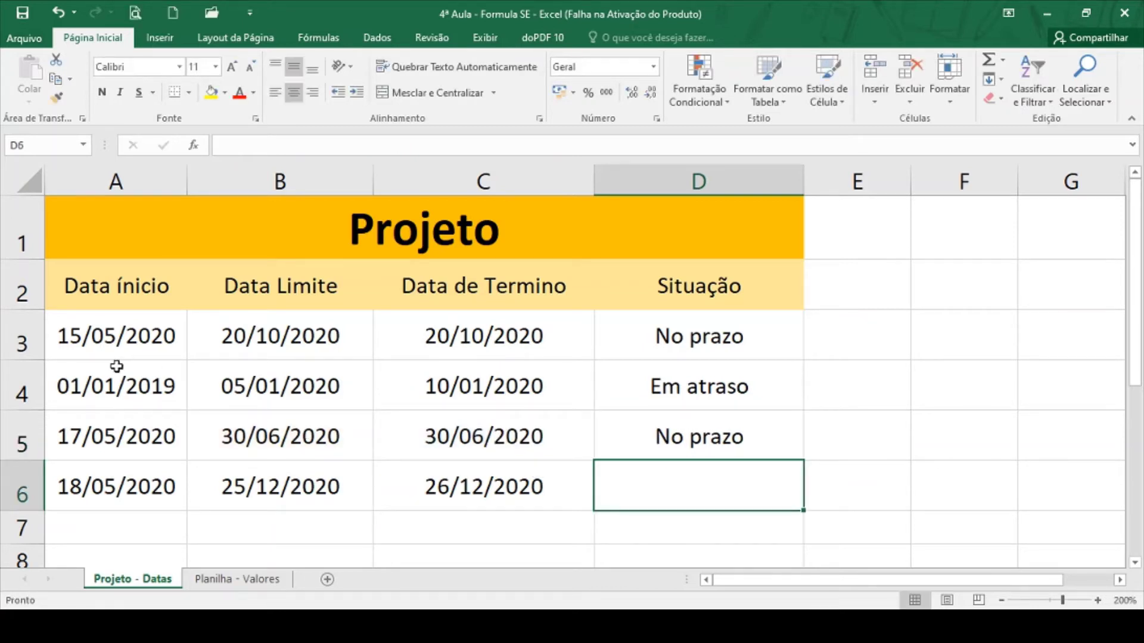
# Start a formula in D6 with the comparison C6<=B6, testing the finish date against the deadline
pyautogui.doubleClick(635, 475)
pyautogui.write('=')
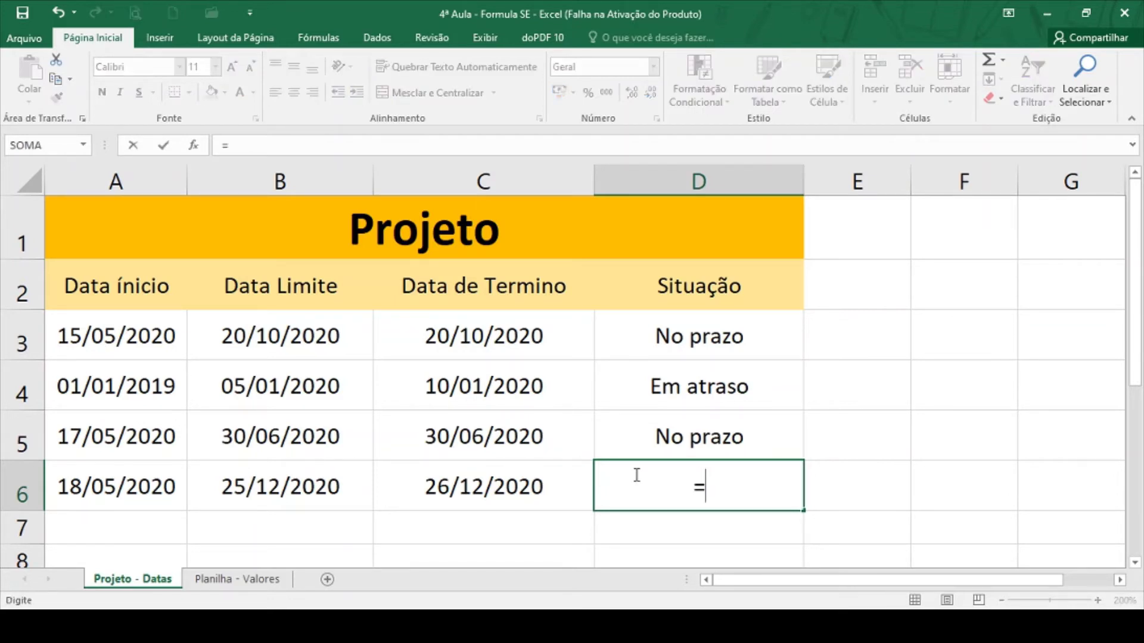
pyautogui.click(441, 483)
pyautogui.write('<')
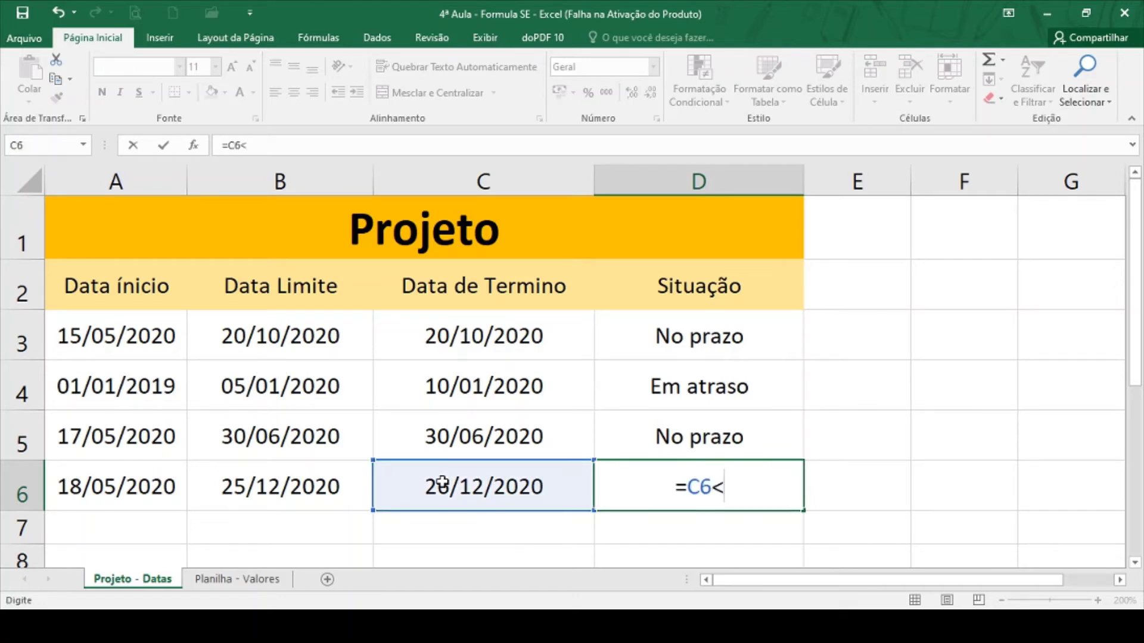
pyautogui.write('+')
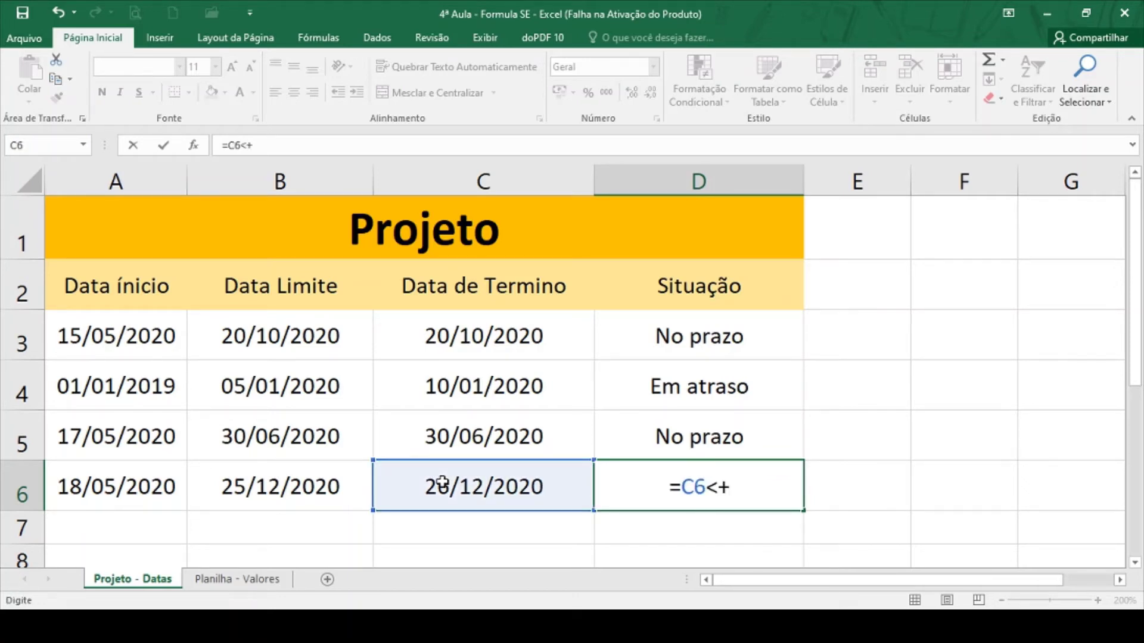
pyautogui.press('BackSpace')
pyautogui.write('=')
pyautogui.click(253, 480)
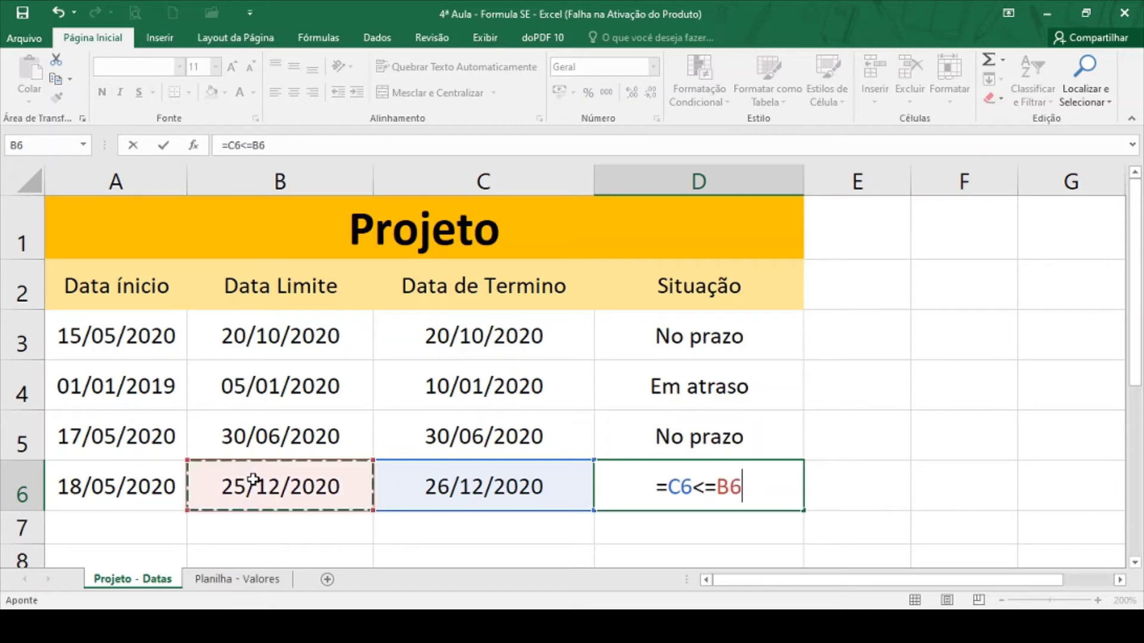
# Add "No prazo" as the D6 formula's value if true, with semicolons before and after it, and open the next text argument
pyautogui.write(';"')
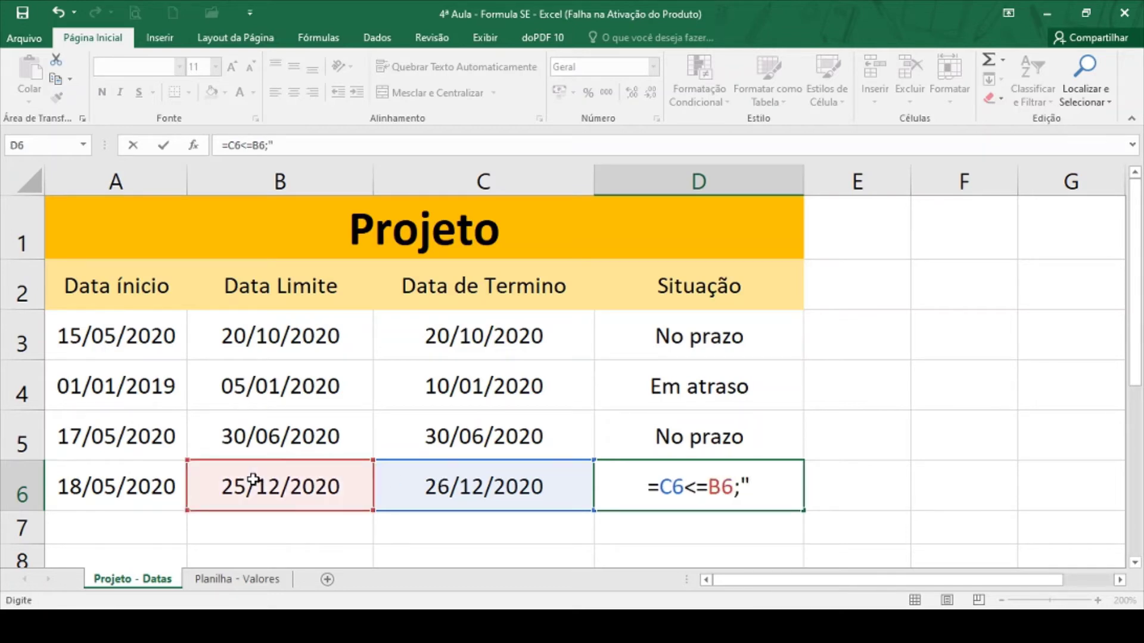
pyautogui.write('No pra')
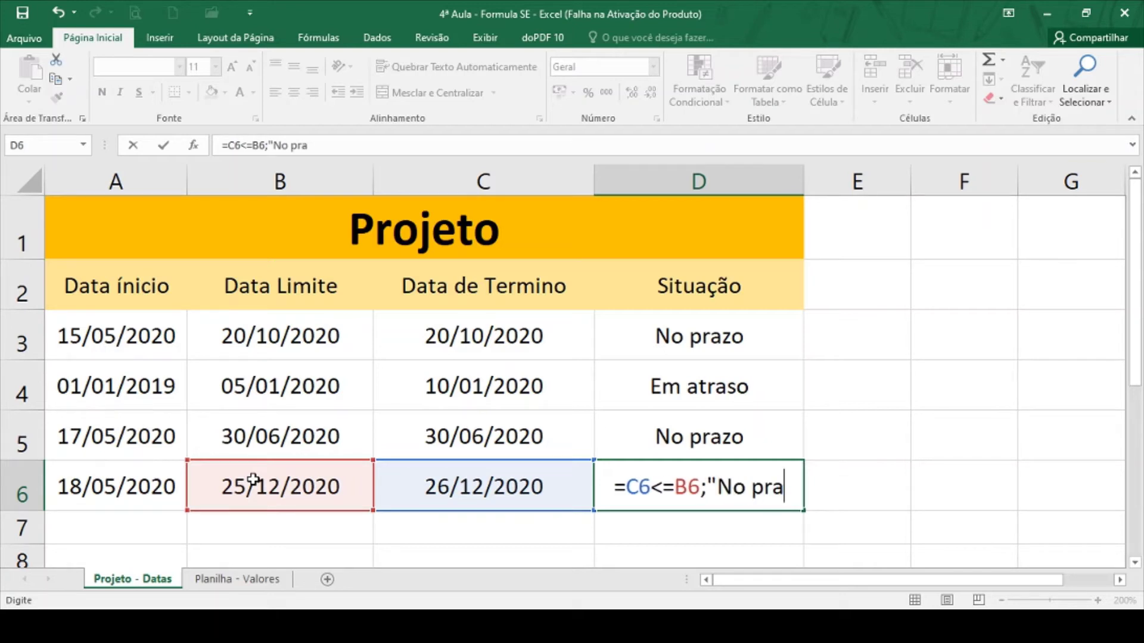
pyautogui.write('zo";')
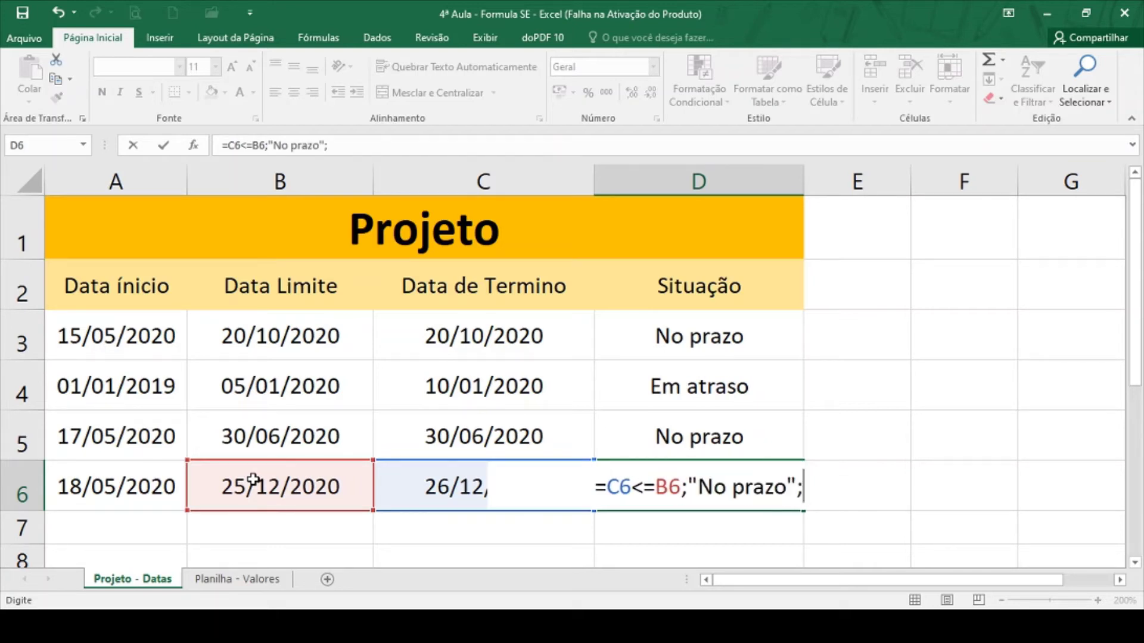
pyautogui.press('BackSpace')
pyautogui.write('"')
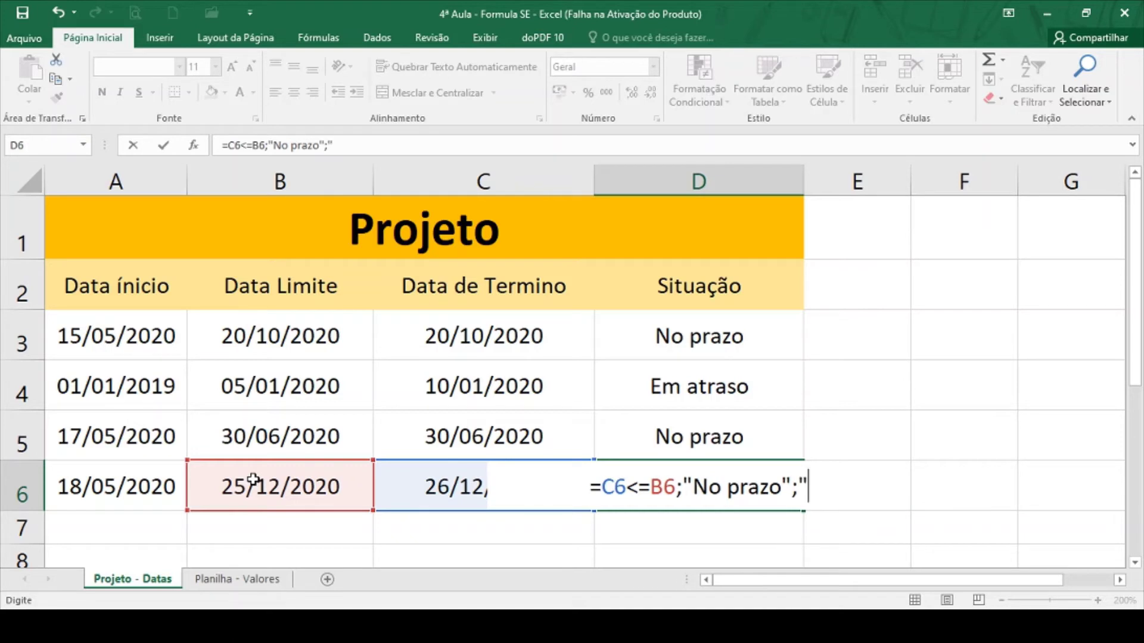
# Complete "Em atraso" as the D6 formula's value if false, add a closing parenthesis and try to enter the formula
pyautogui.write('Em atrso')
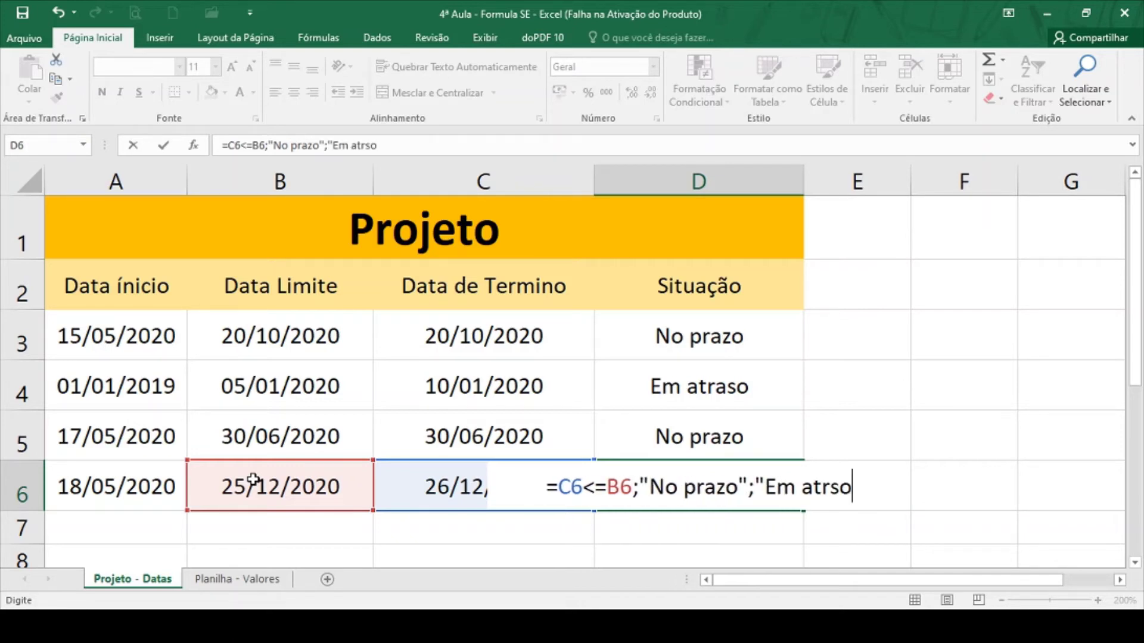
pyautogui.press('BackSpace')
pyautogui.press('BackSpace')
pyautogui.write('aso')
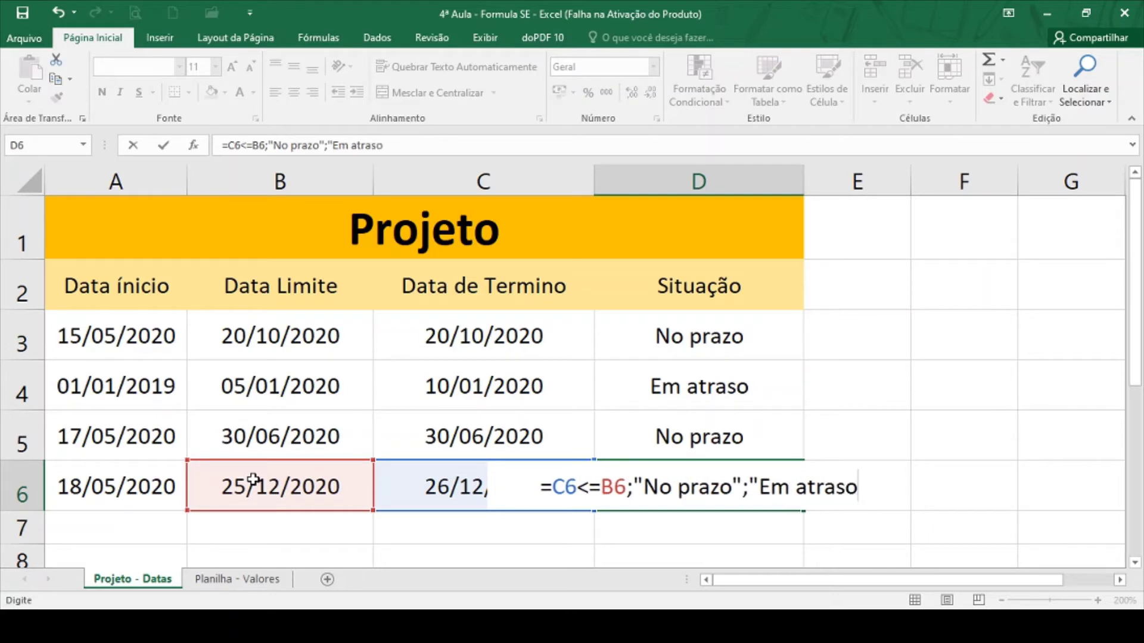
pyautogui.write('")')
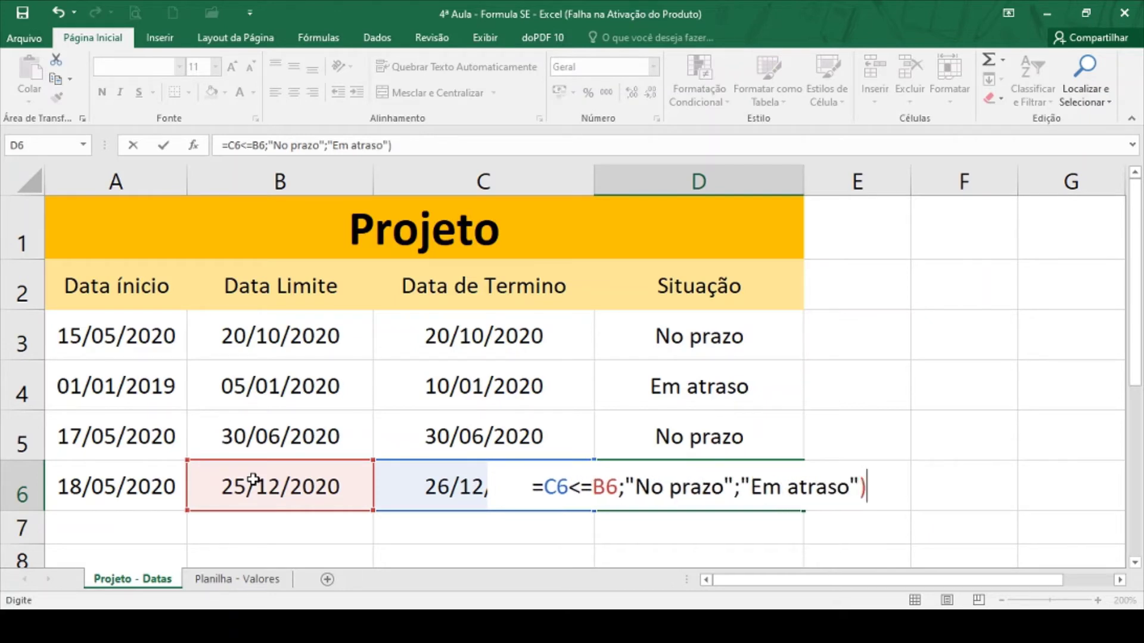
pyautogui.press('Return')
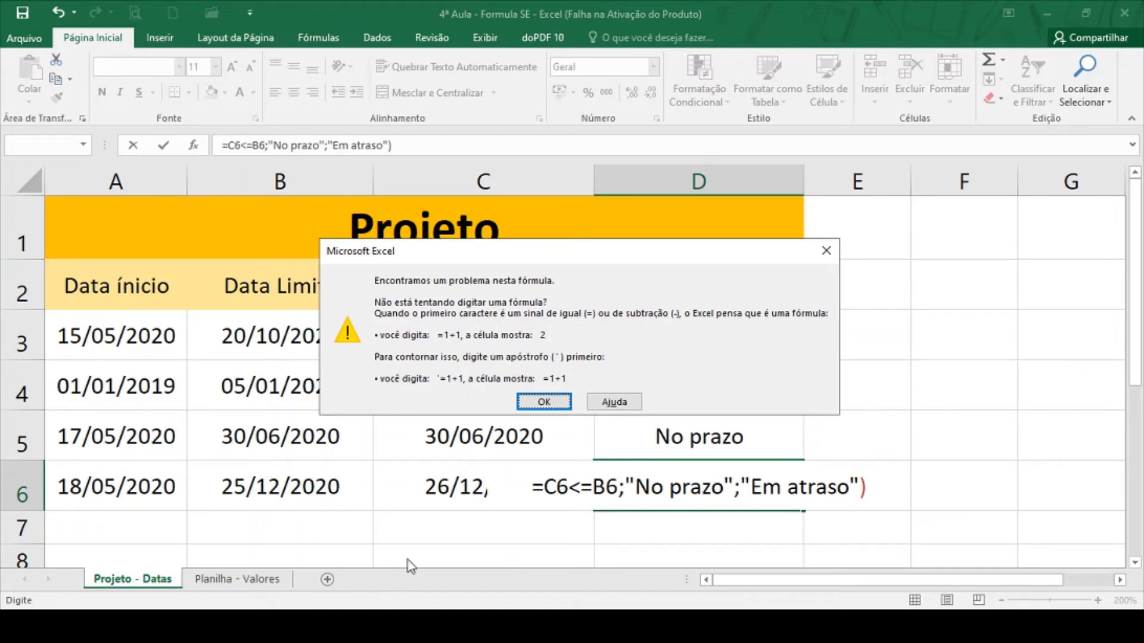
pyautogui.click(826, 251)
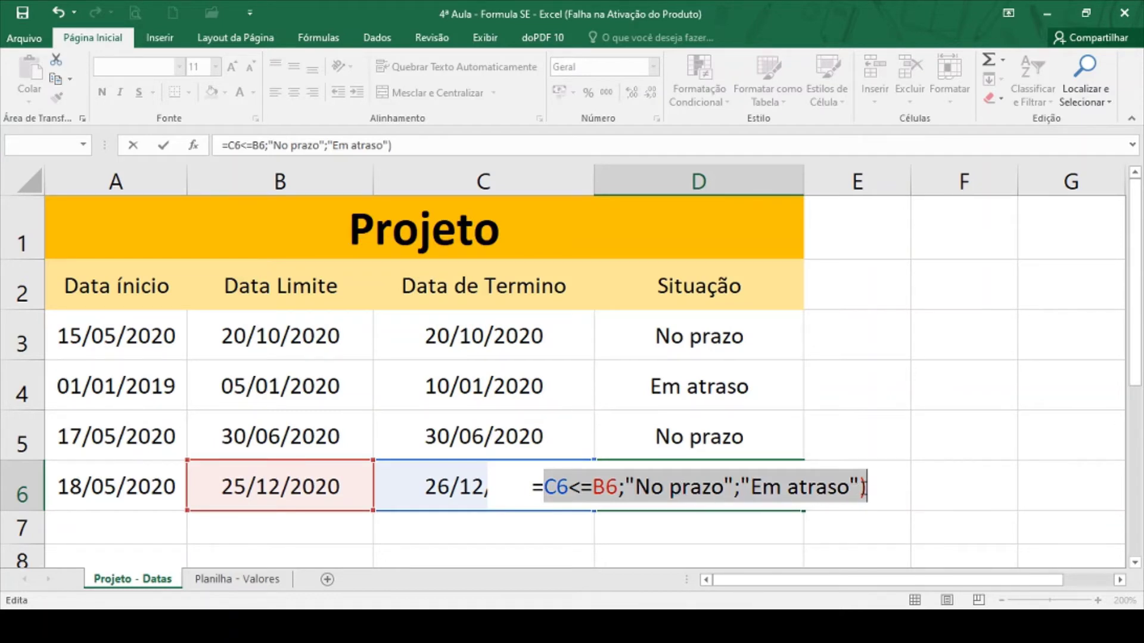
# Insert the missing SE function before C6 in the D6 formula, retype the closing parenthesis at its end and enter it
pyautogui.click(864, 487)
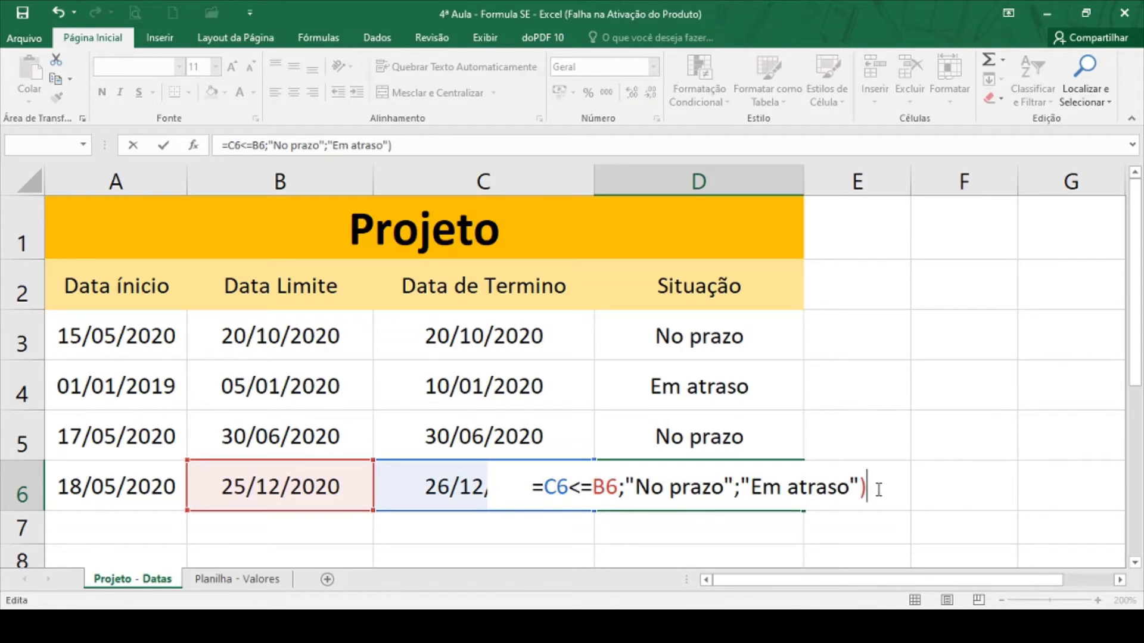
pyautogui.press('BackSpace')
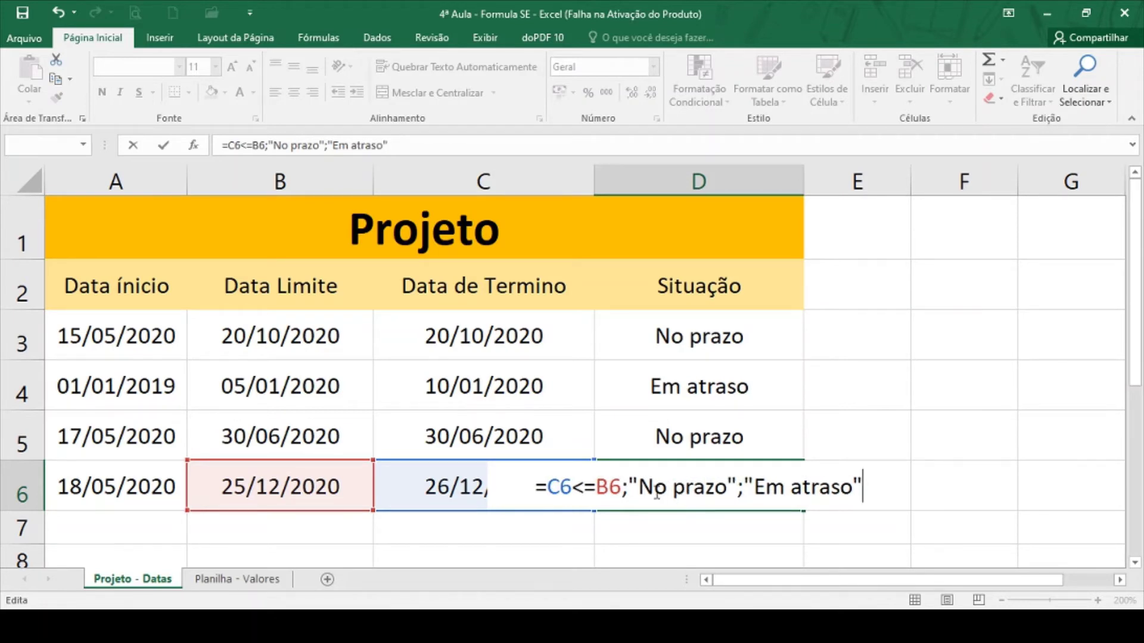
pyautogui.click(546, 484)
pyautogui.write('se')
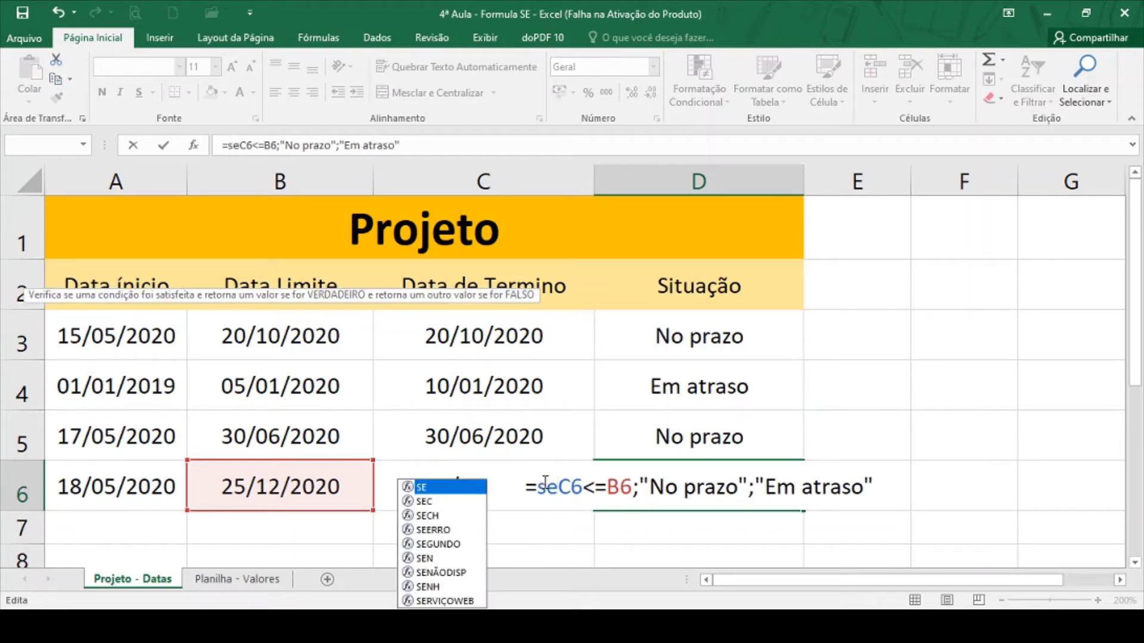
pyautogui.press('Tab')
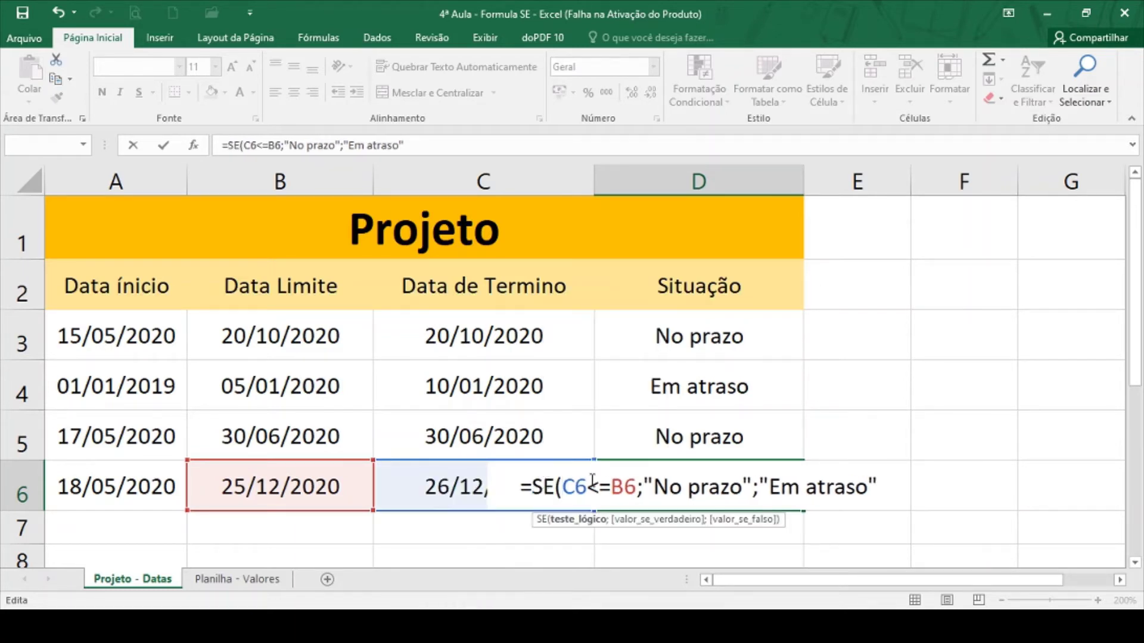
pyautogui.click(898, 496)
pyautogui.write(')')
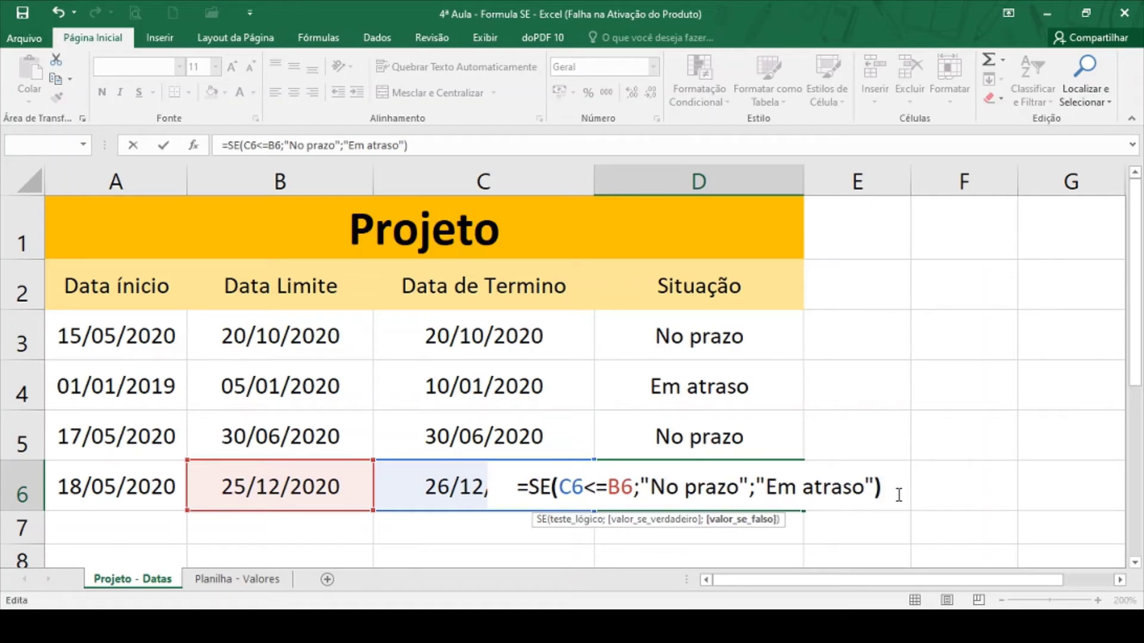
pyautogui.press('Return')
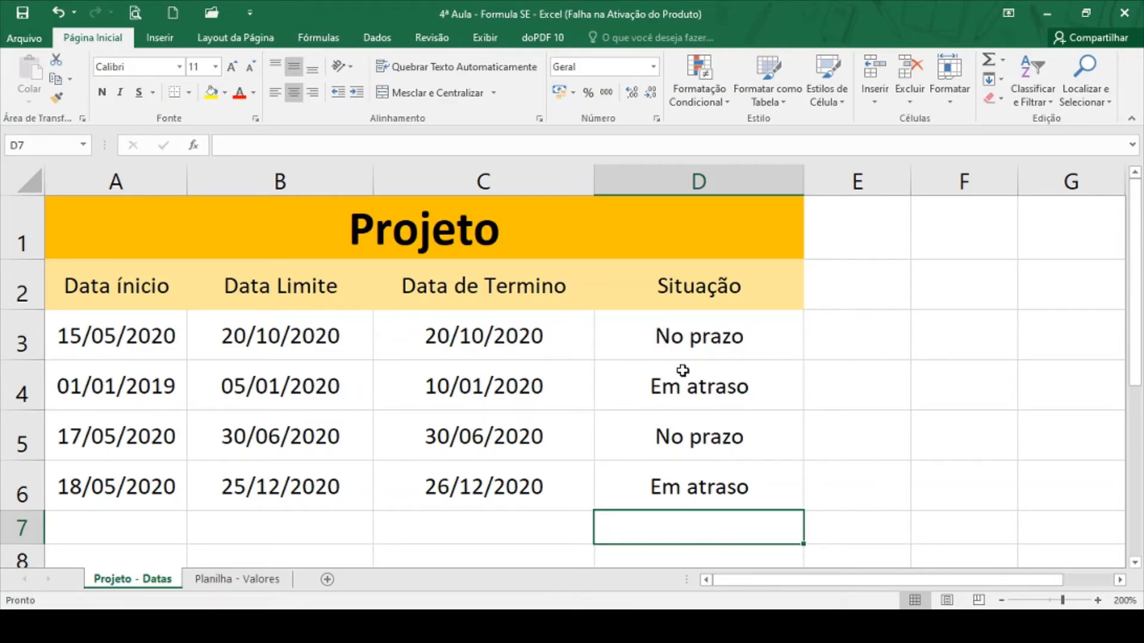
# Change the first project's finish date in C3 to 21/10/2020 and check its Situação formula in D3
pyautogui.click(449, 342)
pyautogui.doubleClick(450, 342)
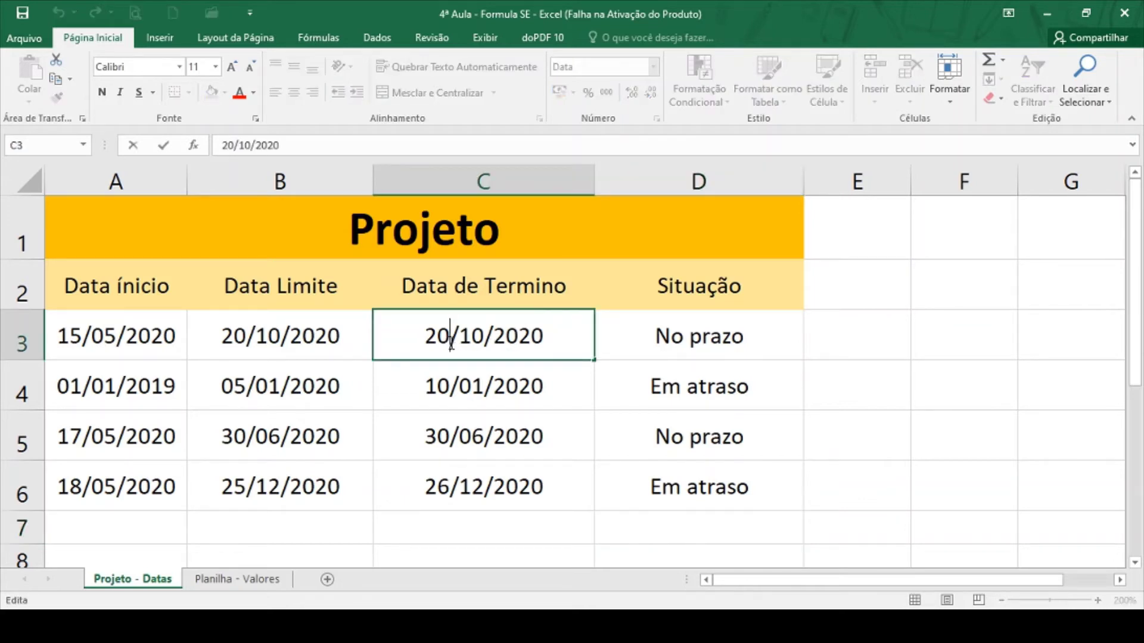
pyautogui.press('BackSpace')
pyautogui.write('1')
pyautogui.press('Return')
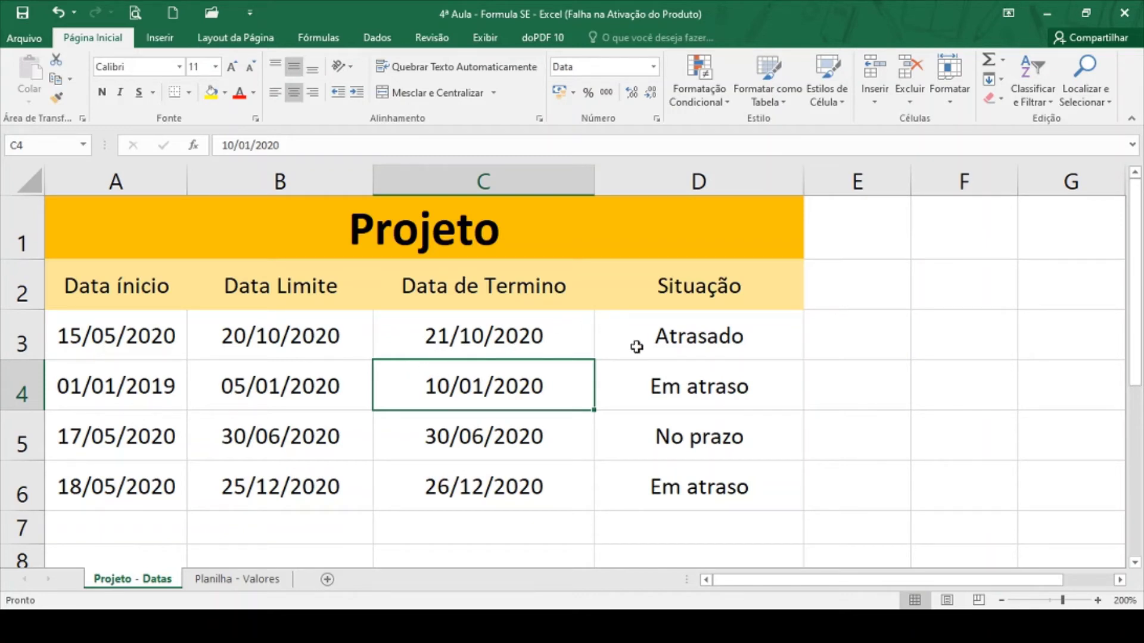
pyautogui.click(688, 339)
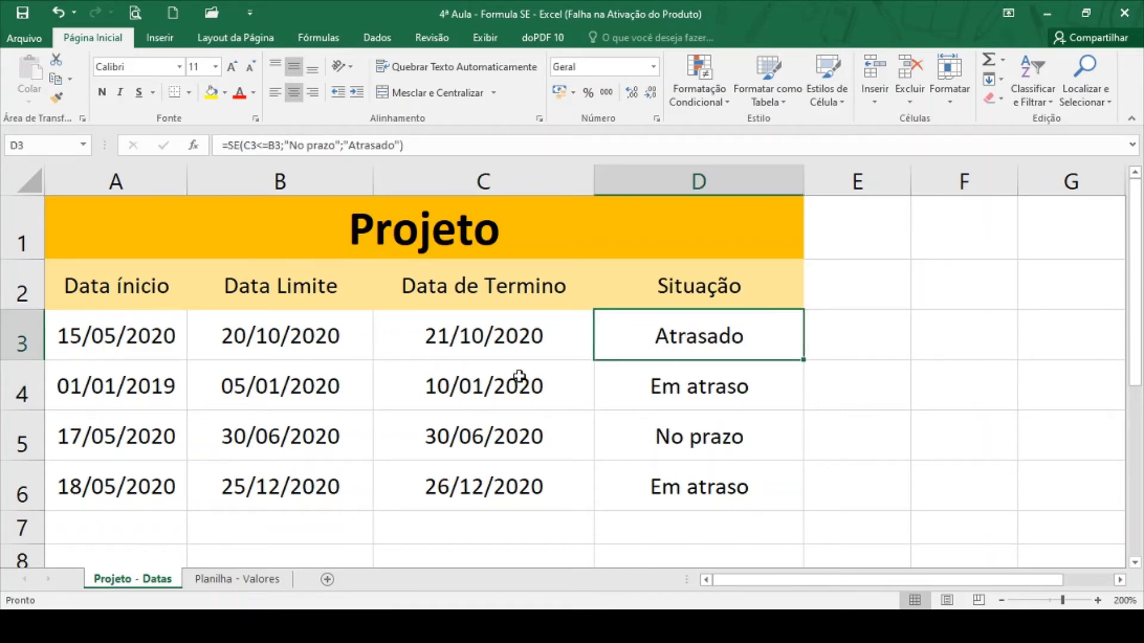
# Change the second project's finish date in C4 to 04/01/2020 and select the first Situação result in D3
pyautogui.doubleClick(454, 386)
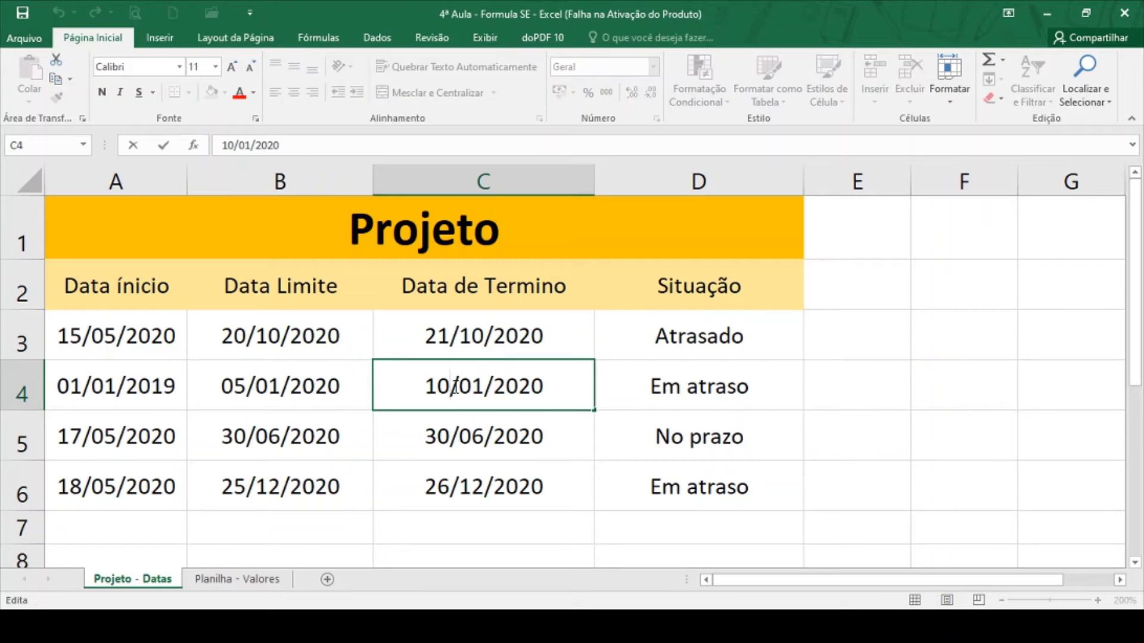
pyautogui.press('BackSpace')
pyautogui.press('BackSpace')
pyautogui.write('04')
pyautogui.press('Return')
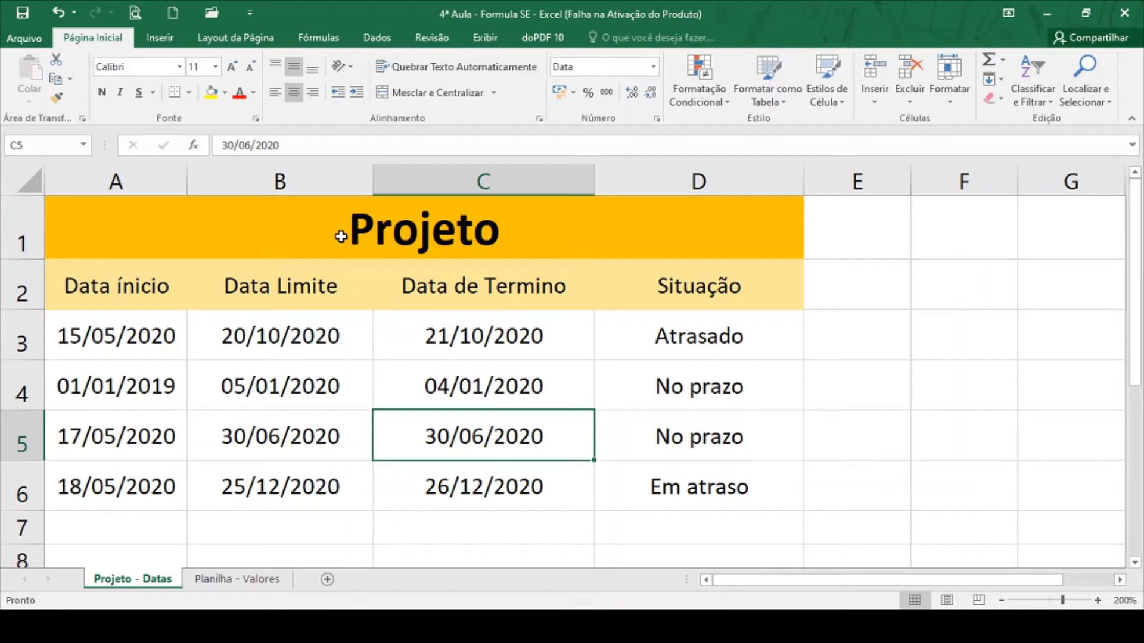
pyautogui.click(701, 338)
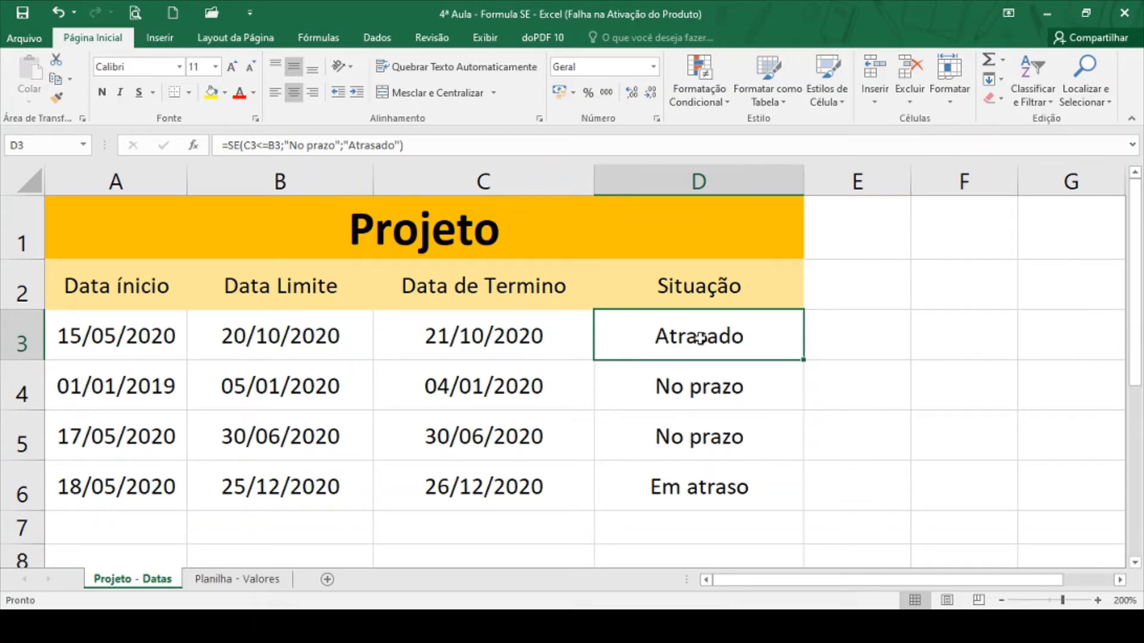
# Go to the Planilha - Valores sheet and clear the existing Situações formulas in D3:D7
pyautogui.click(256, 585)
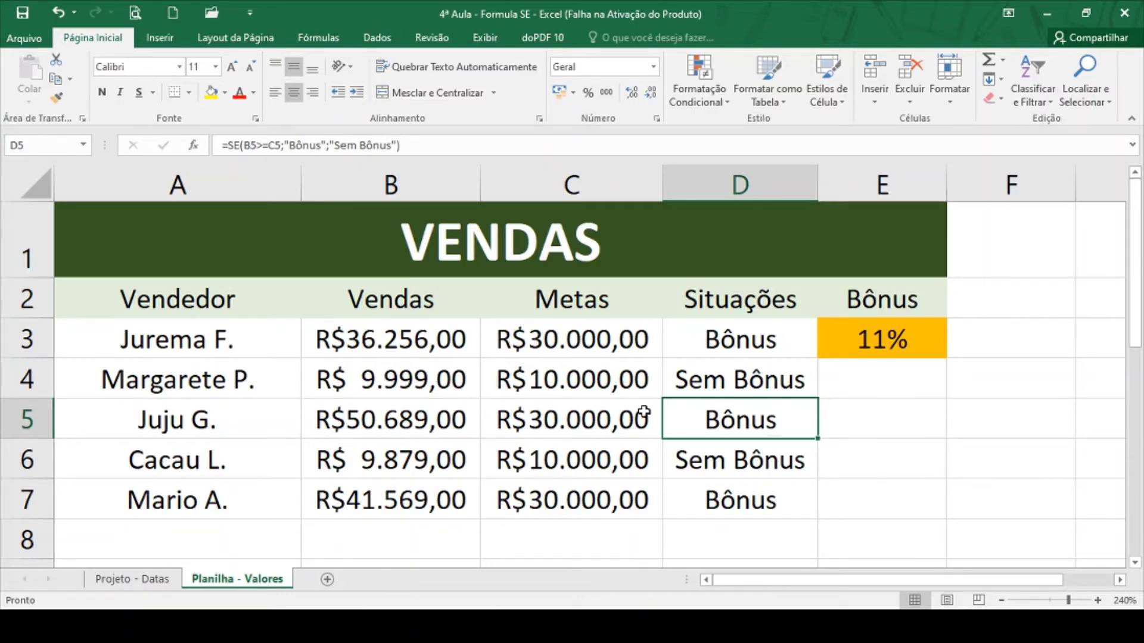
pyautogui.click(745, 354)
pyautogui.moveTo(745, 354); pyautogui.dragTo(730, 487)
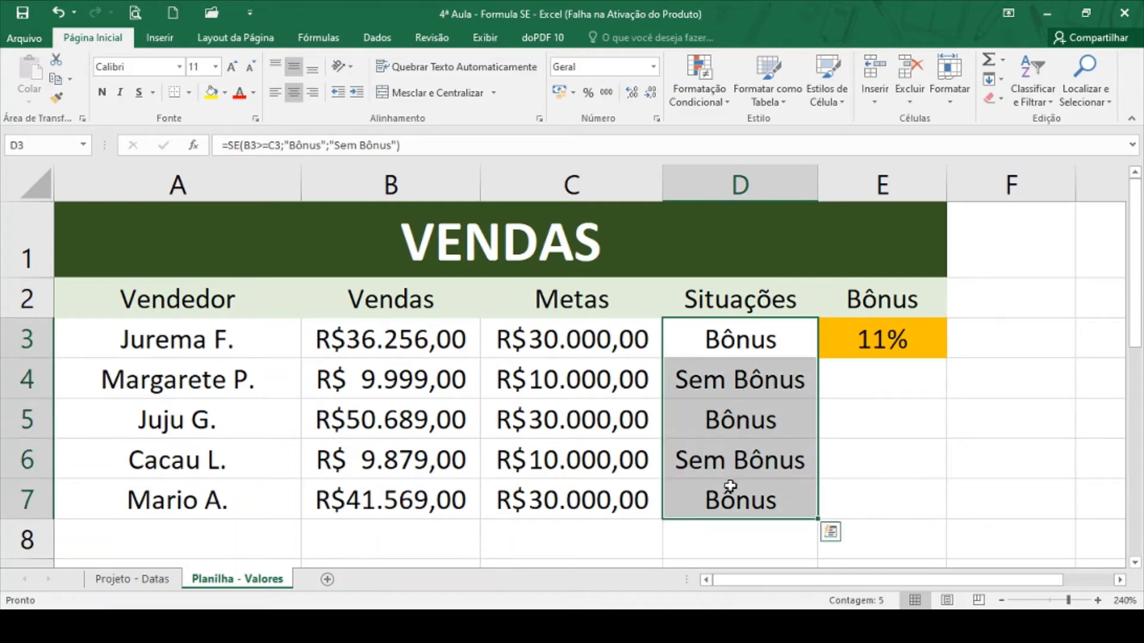
pyautogui.press('Delete')
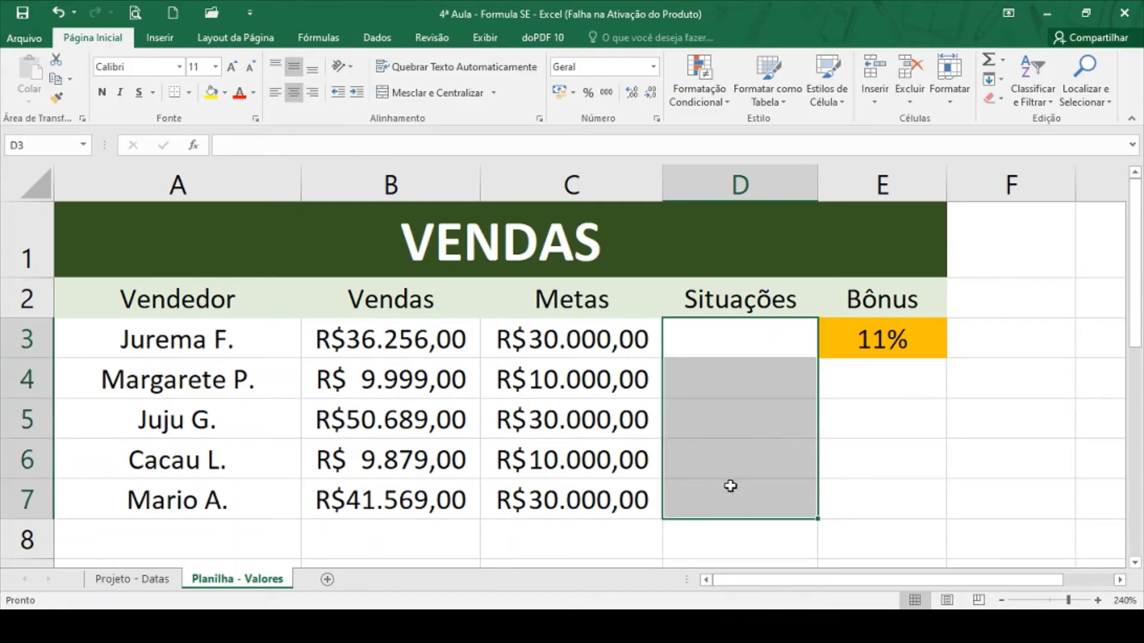
# Start an SE formula in D3 of the VENDAS table with the logical test C3<=B3, comparing the target with the sales
pyautogui.click(717, 331)
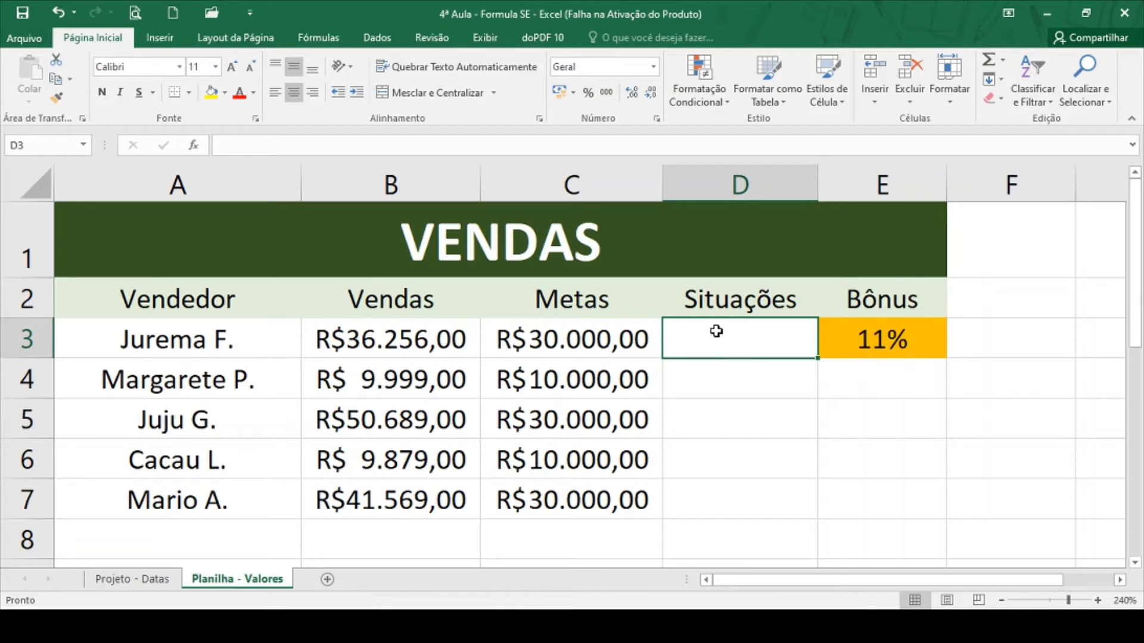
pyautogui.write('=se')
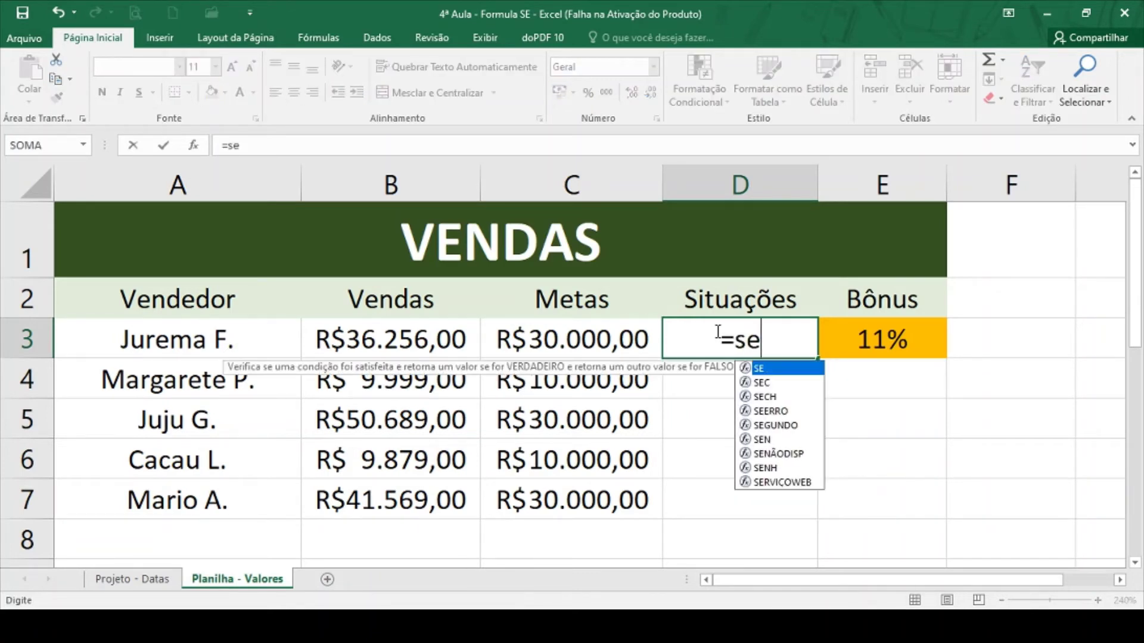
pyautogui.write('(')
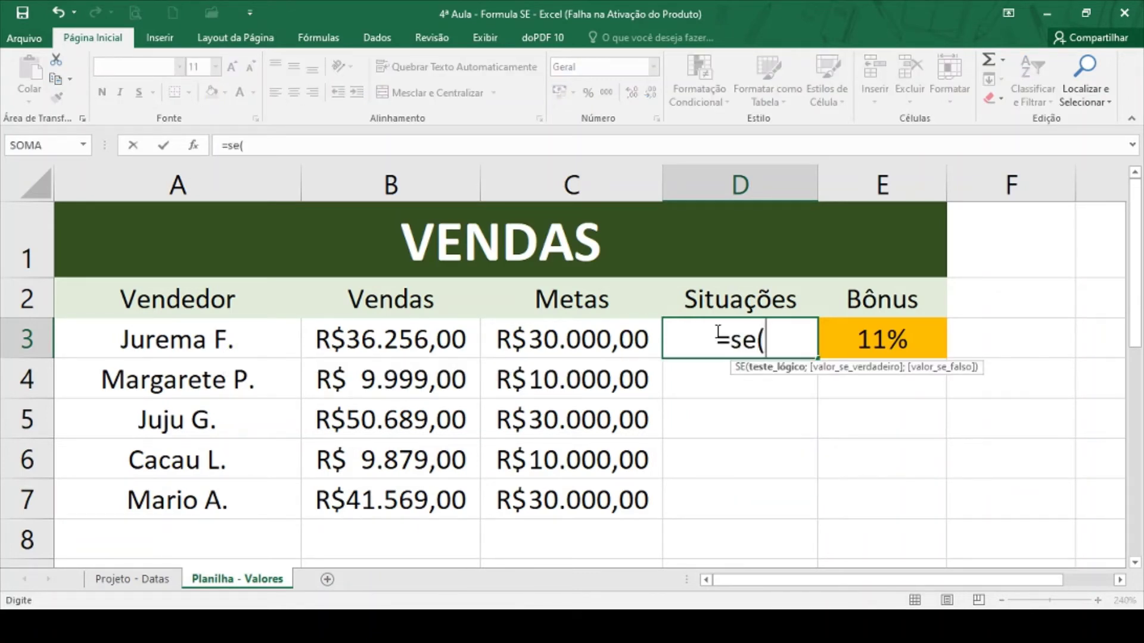
pyautogui.click(610, 342)
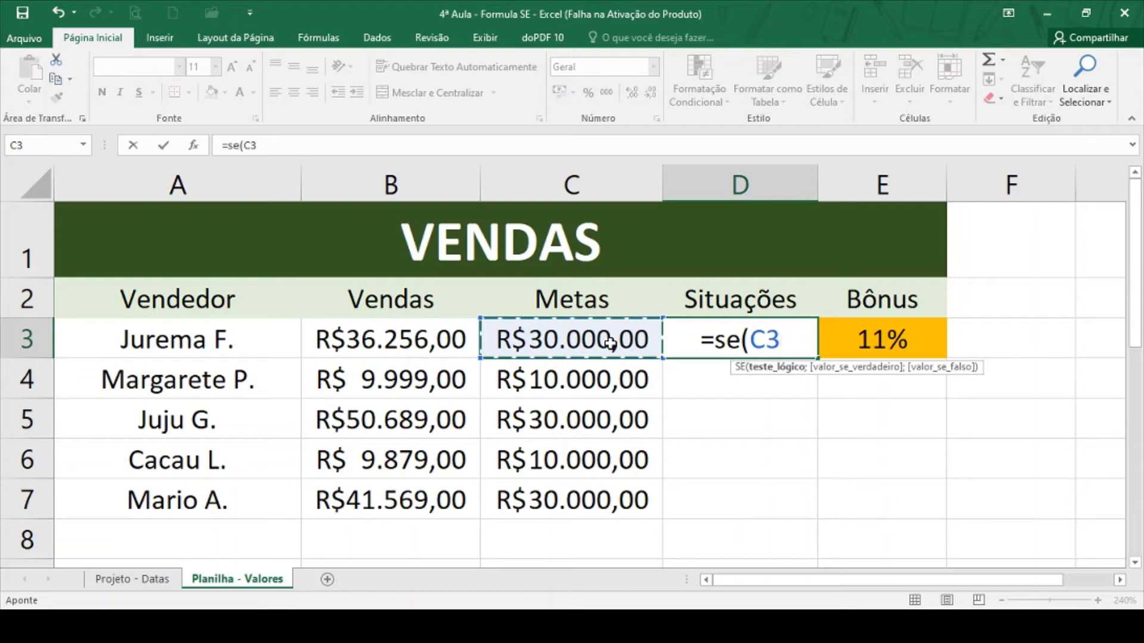
pyautogui.write('<')
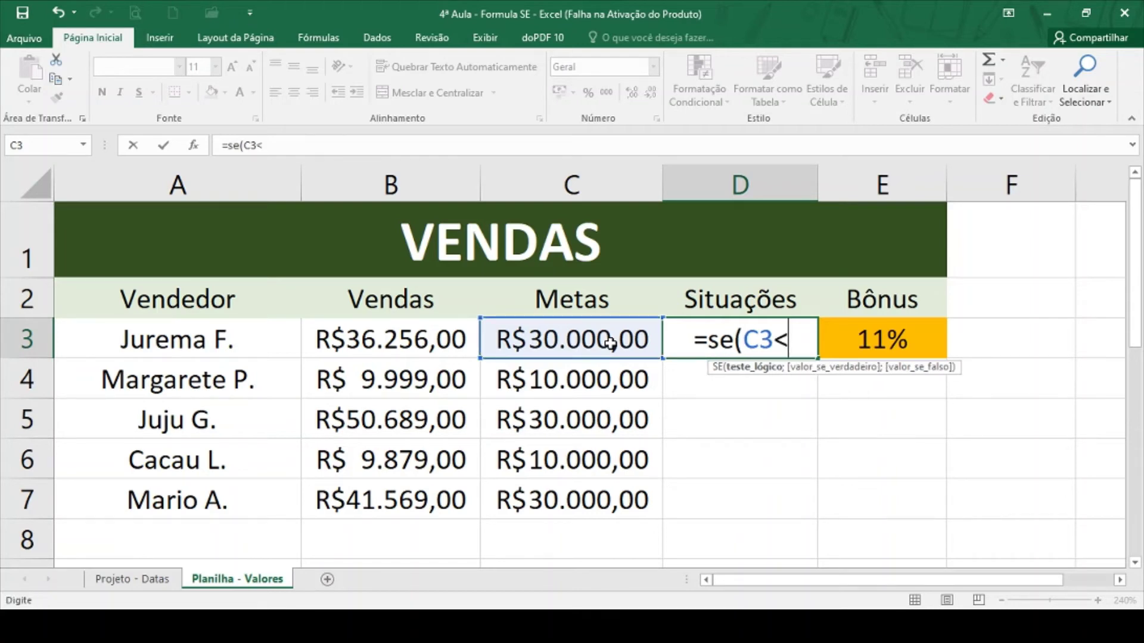
pyautogui.write('+')
pyautogui.press('BackSpace')
pyautogui.write('=')
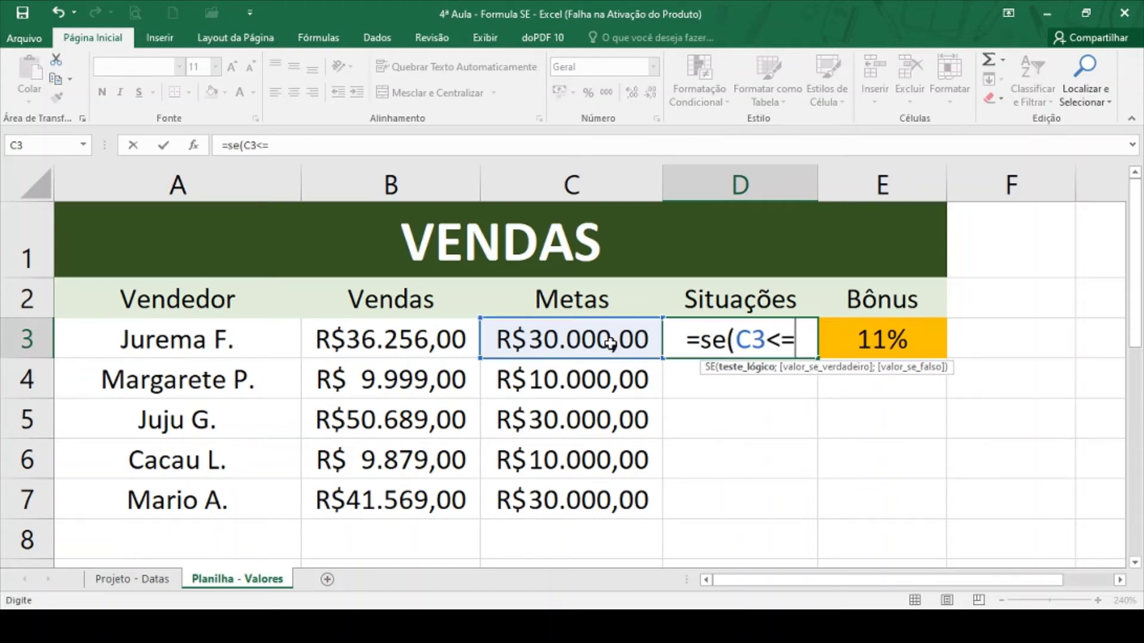
pyautogui.click(413, 352)
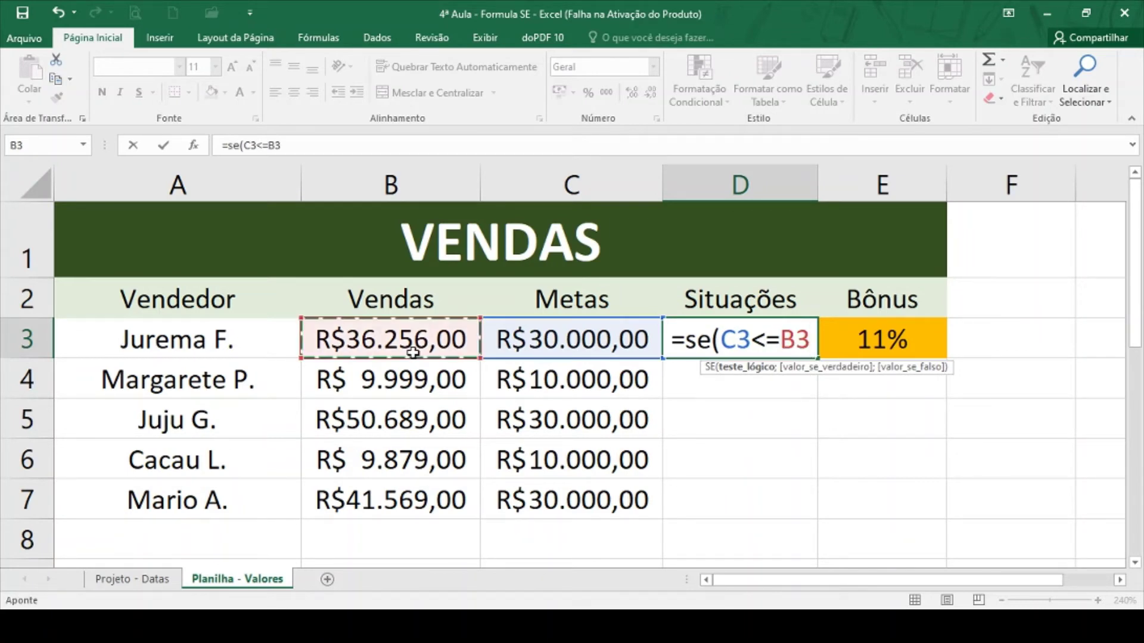
# Complete the SE formula in D3 to return "Bônus" when true and "Sem bônus" when false, and check the entered formula
pyautogui.write(';')
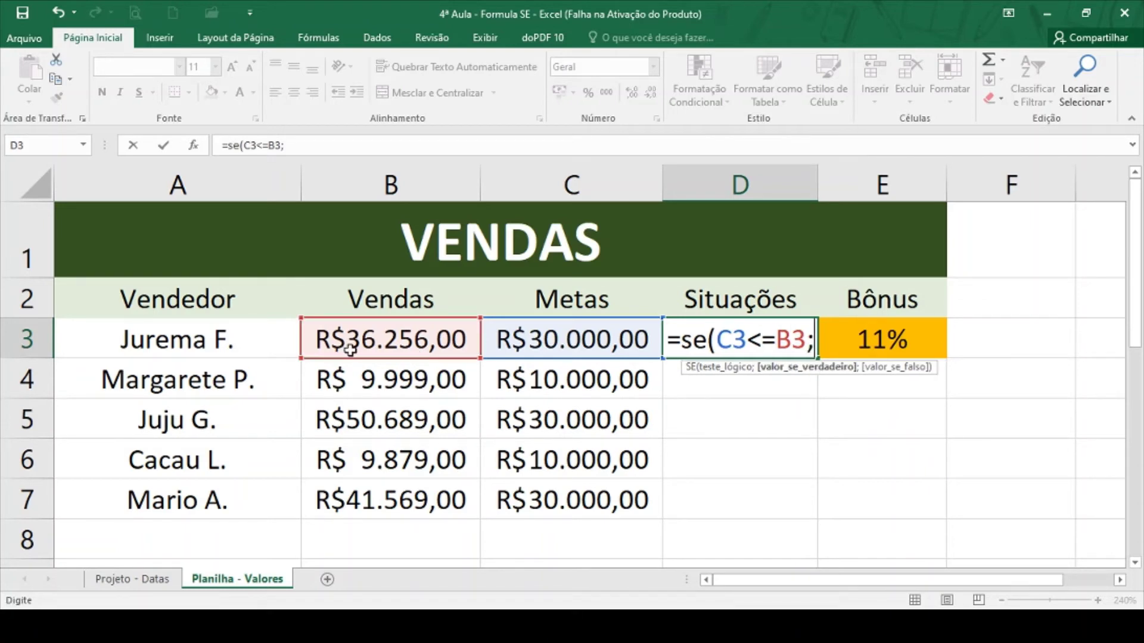
pyautogui.write('"')
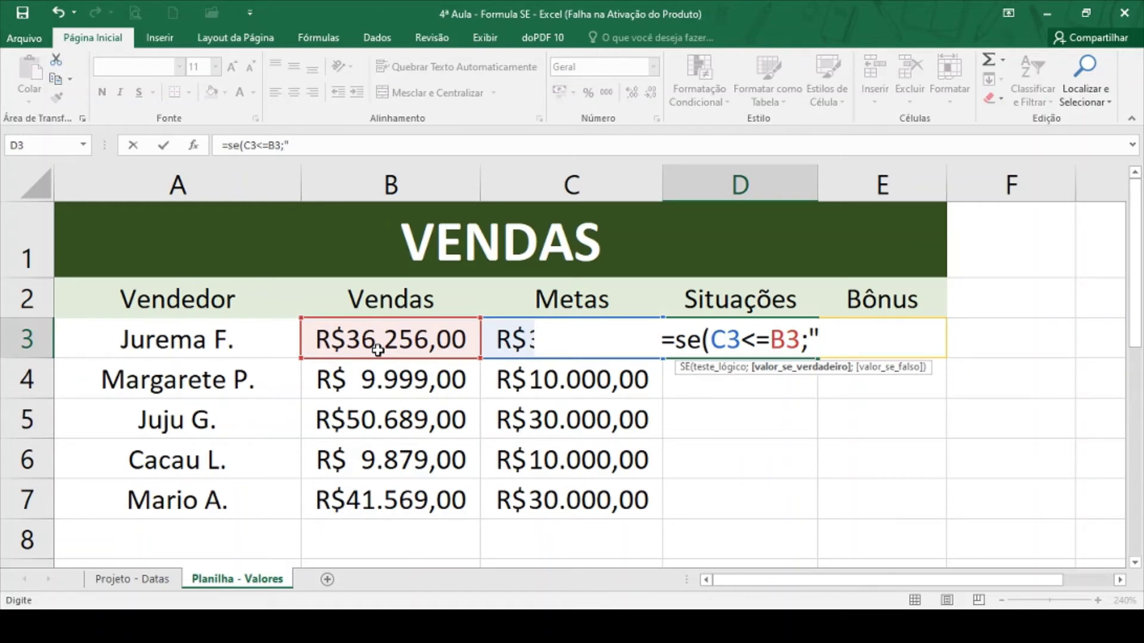
pyautogui.write('Bônus')
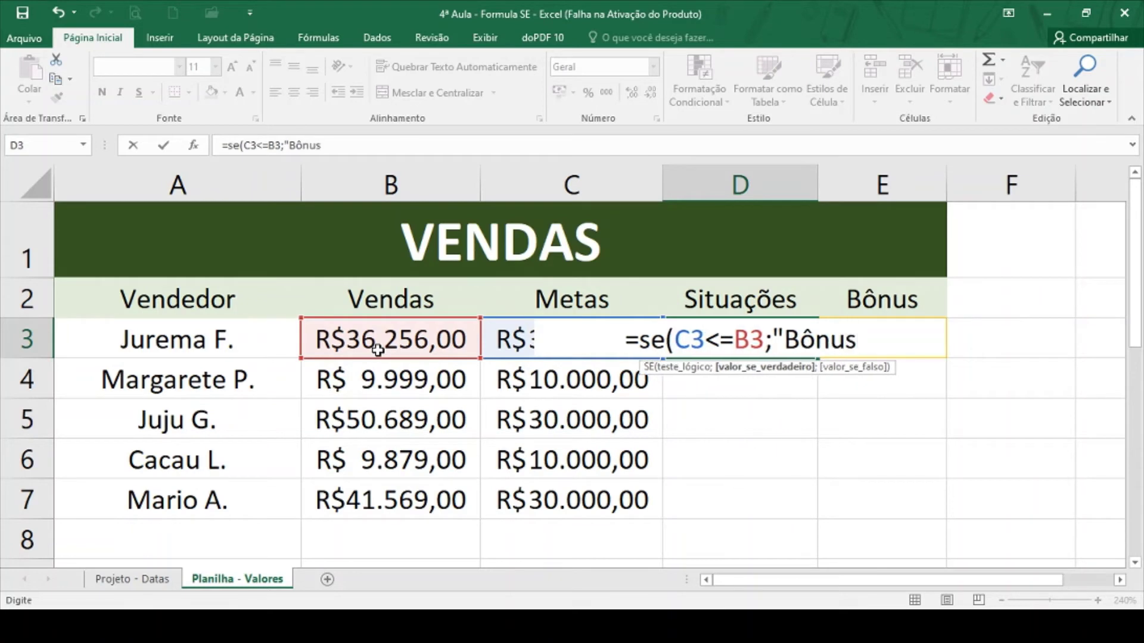
pyautogui.write('";')
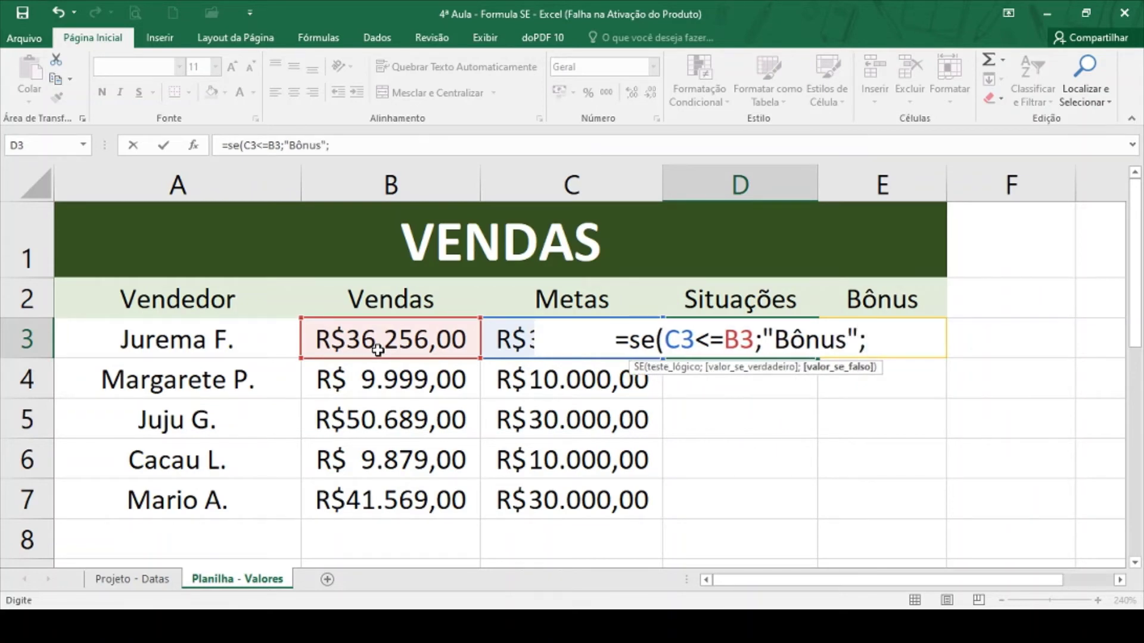
pyautogui.write('"Sem b')
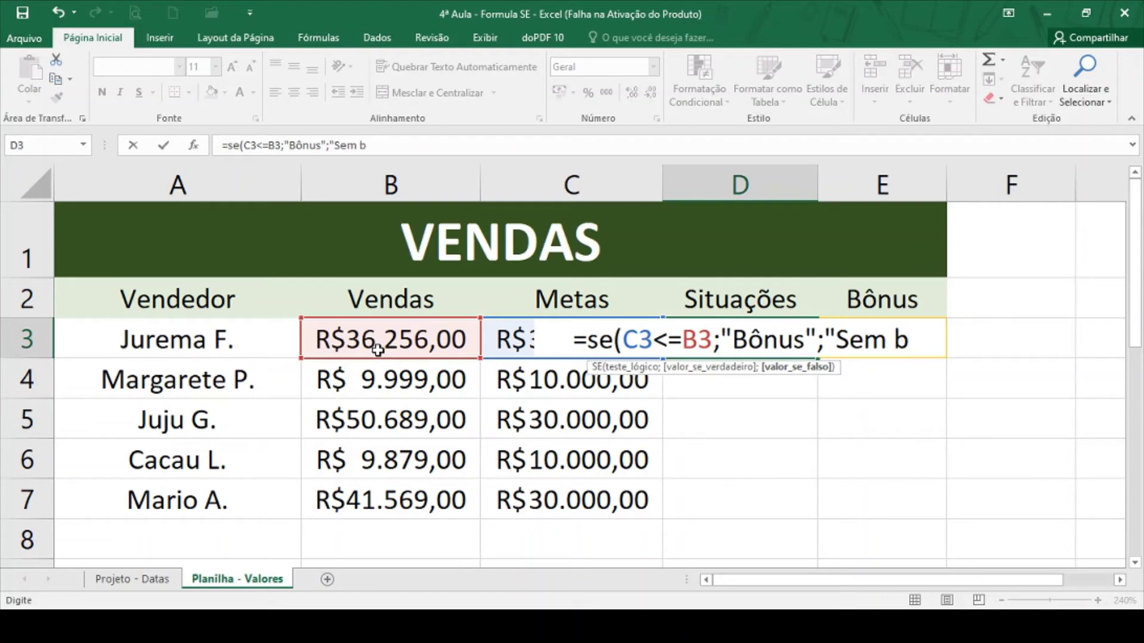
pyautogui.write('ônus')
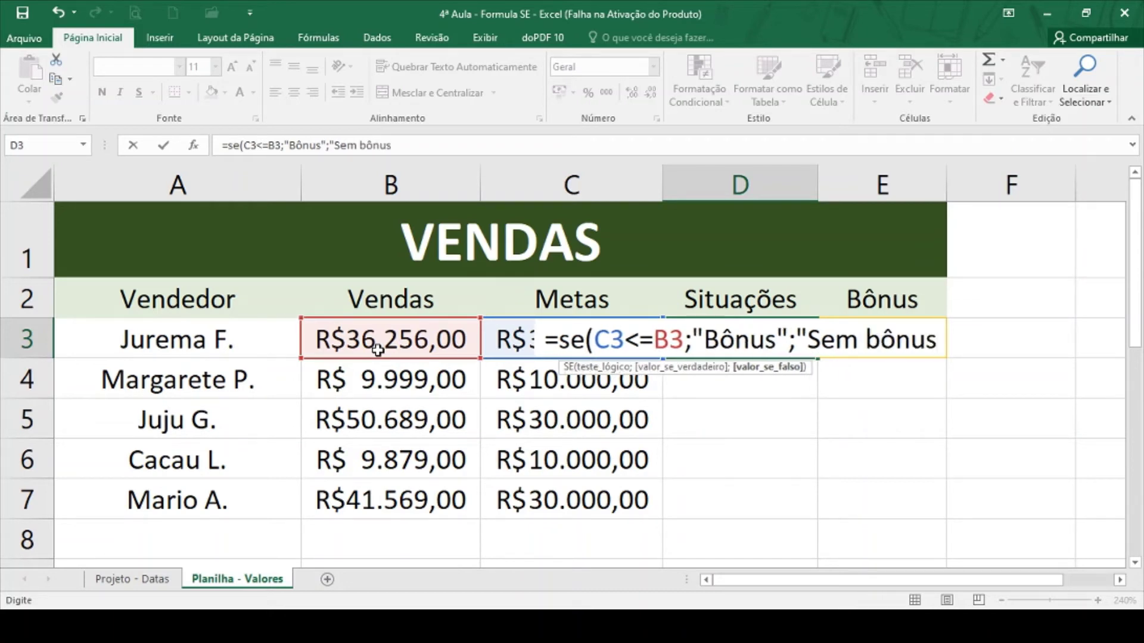
pyautogui.write('")')
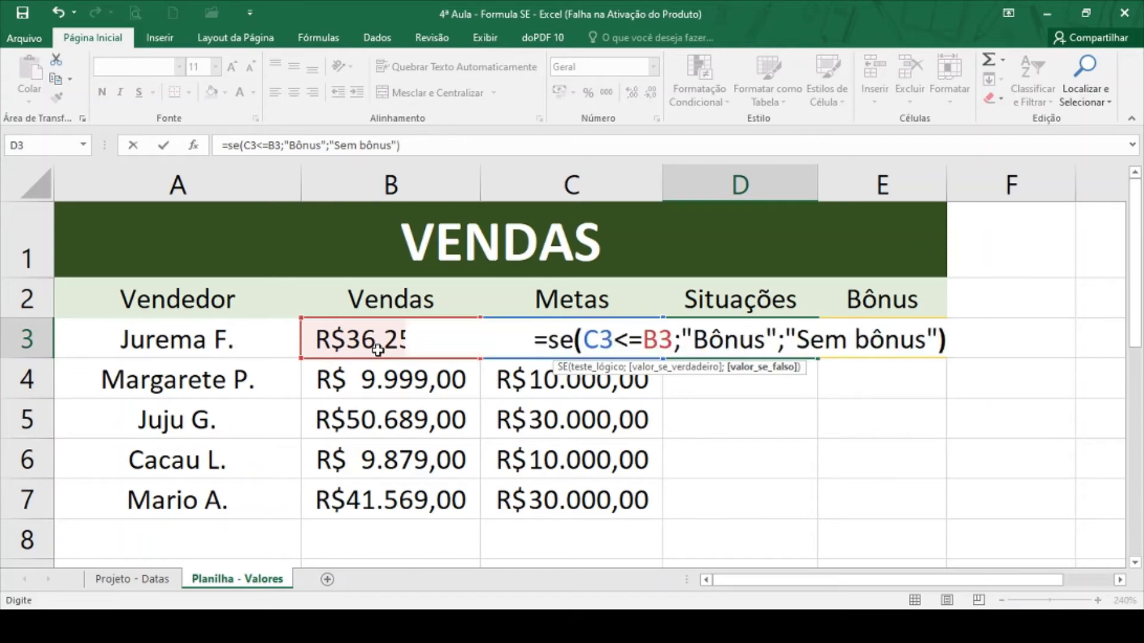
pyautogui.press('Return')
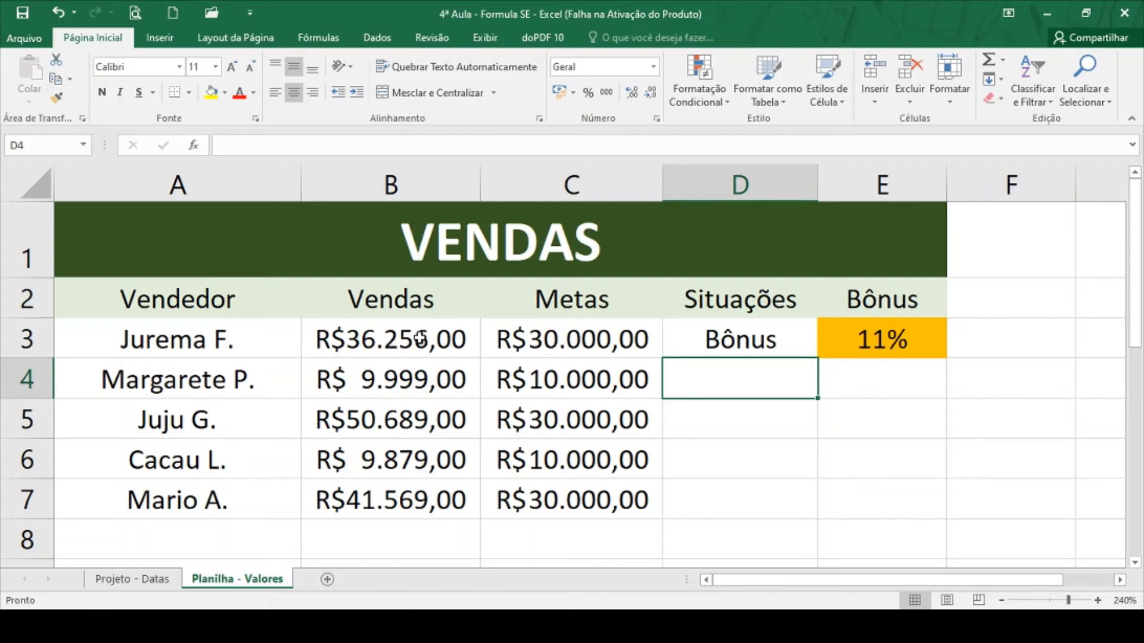
pyautogui.click(707, 344)
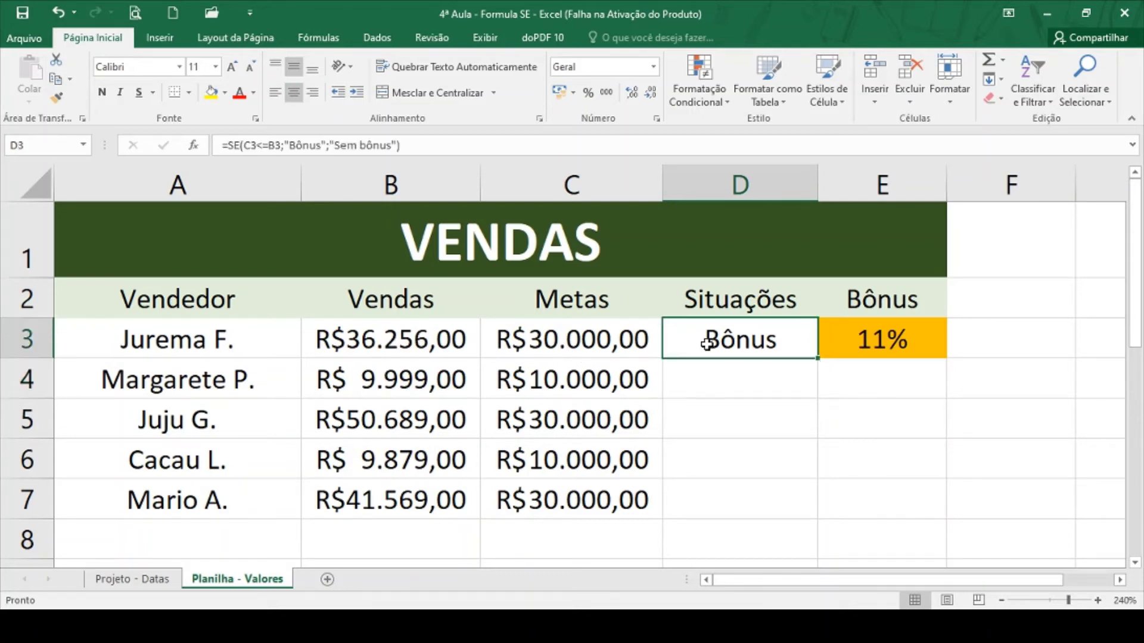
# Start an SE formula in D4 with the logical test C4<=B4, comparing the second seller's target with the sales
pyautogui.click(713, 365)
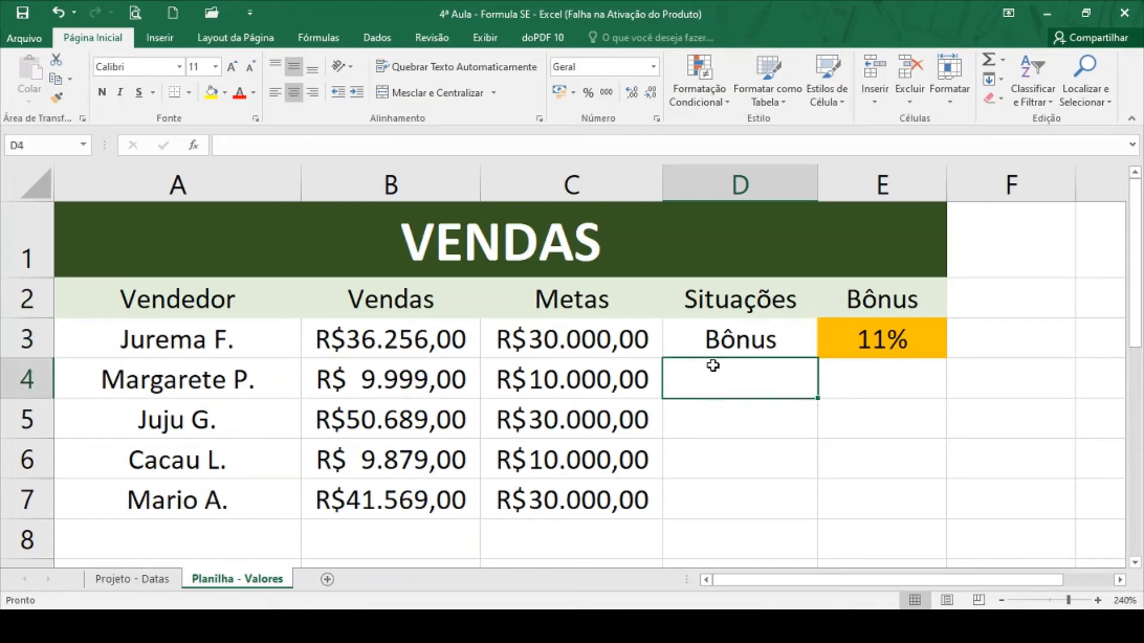
pyautogui.write('=')
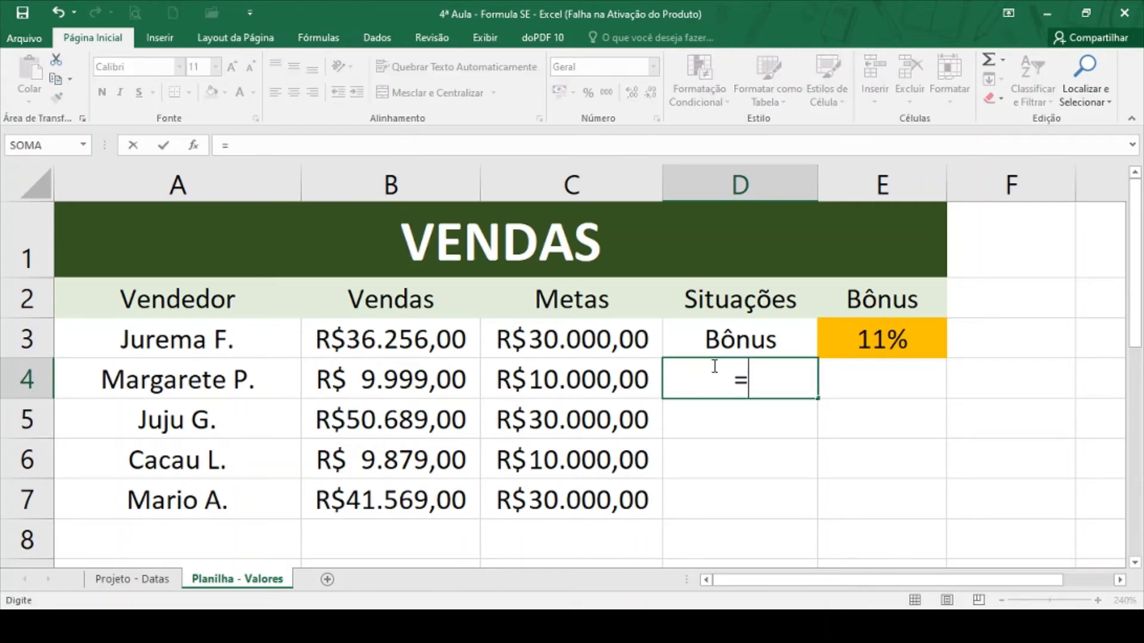
pyautogui.write('bonu')
pyautogui.press('BackSpace')
pyautogui.press('BackSpace')
pyautogui.press('BackSpace')
pyautogui.press('BackSpace')
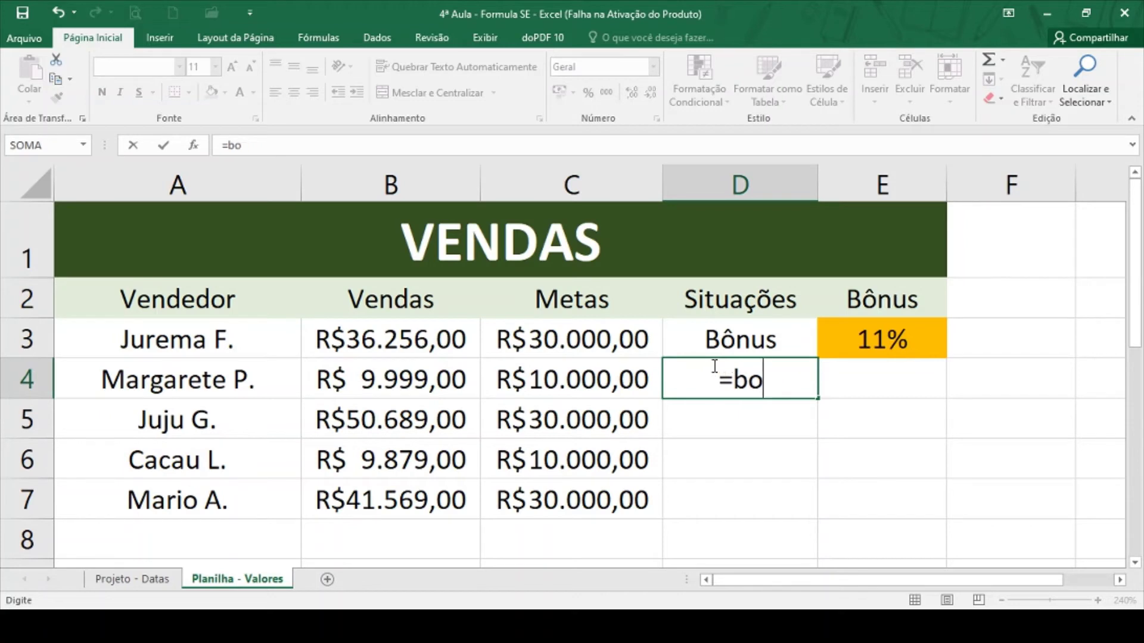
pyautogui.write('se')
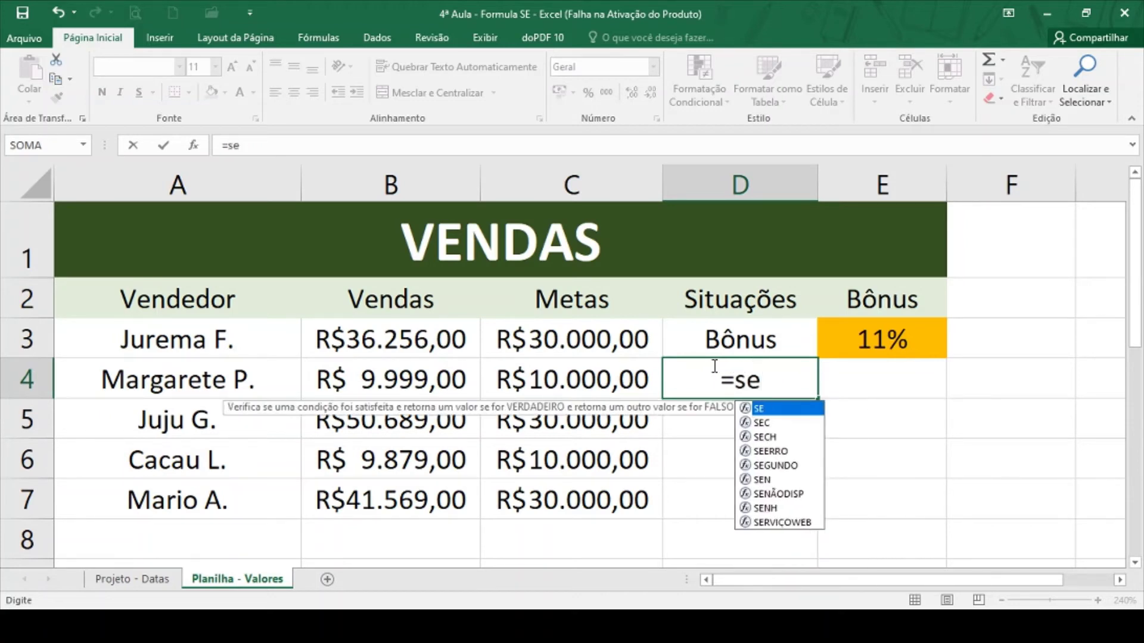
pyautogui.press('Tab')
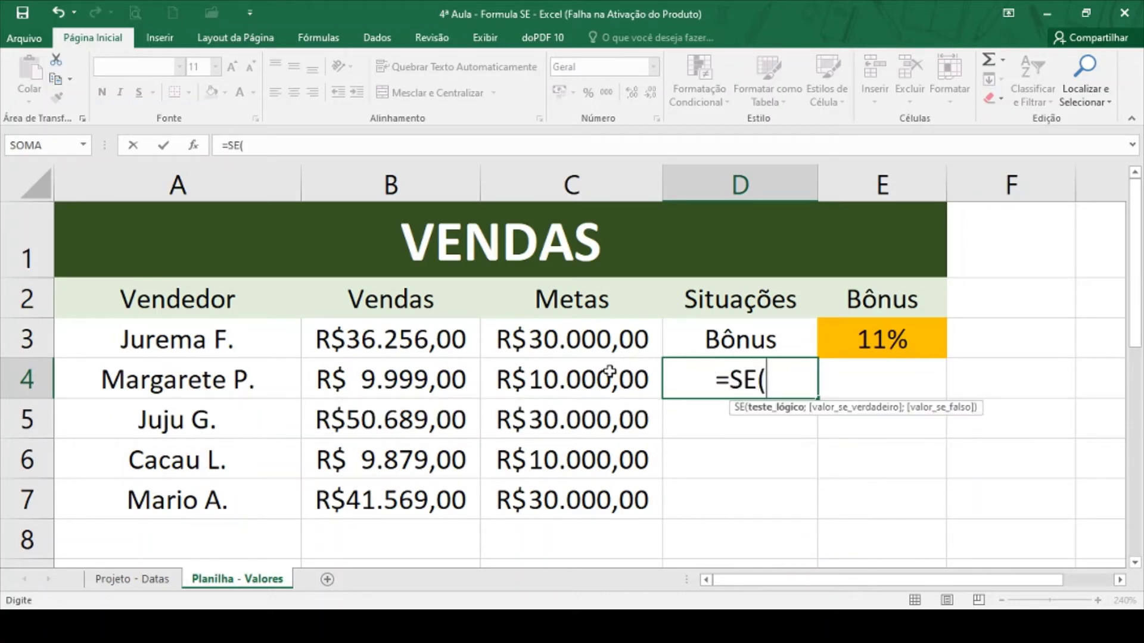
pyautogui.click(609, 374)
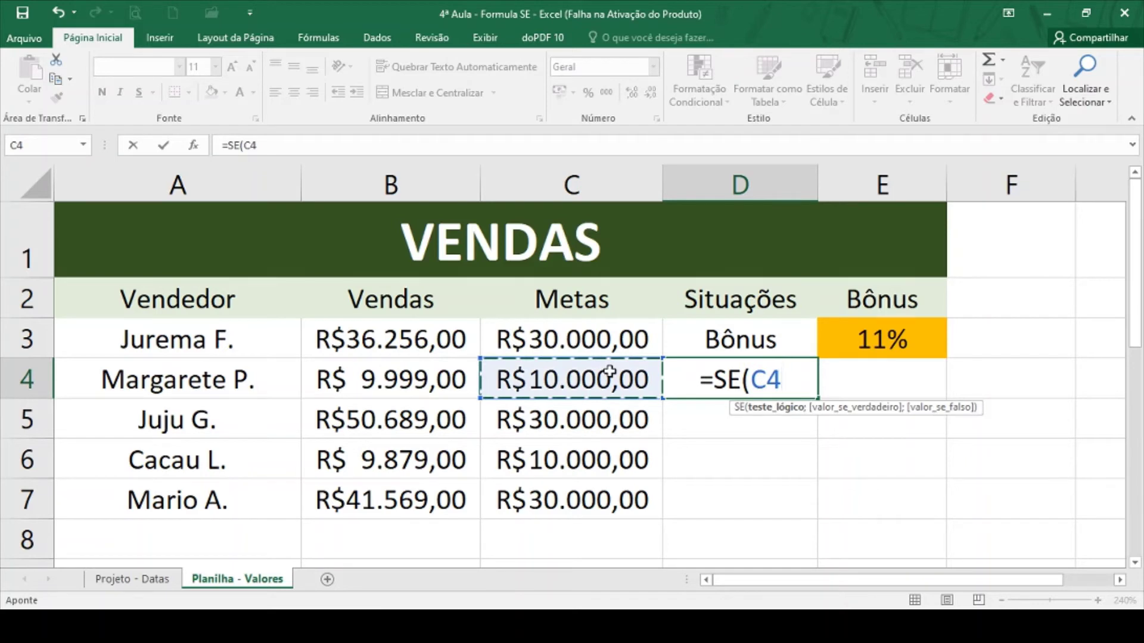
pyautogui.write('<')
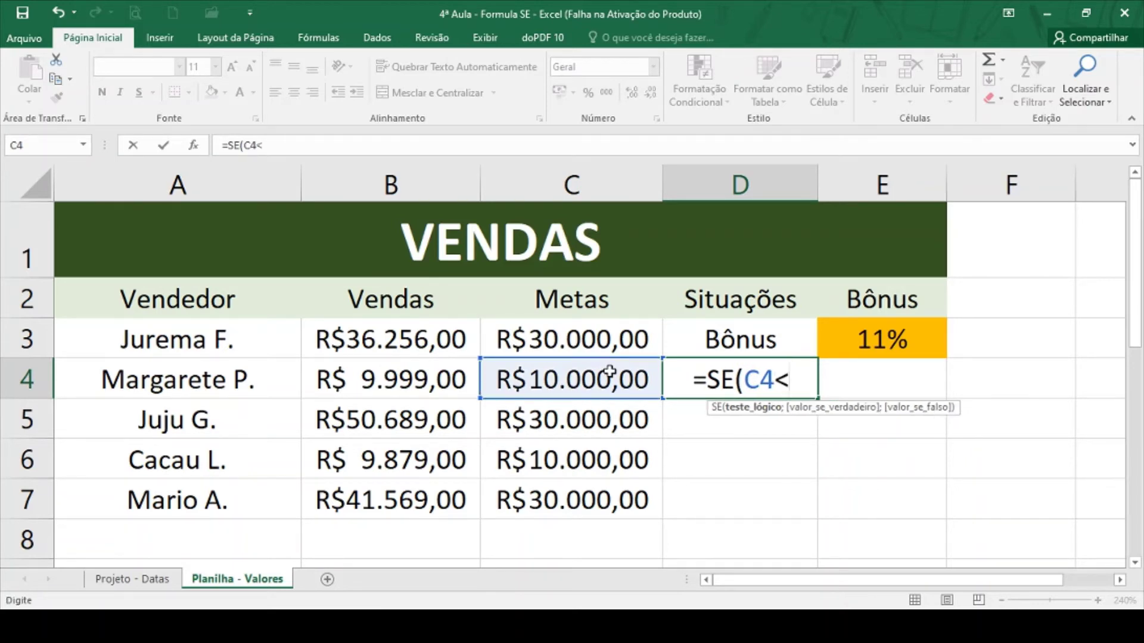
pyautogui.write('+')
pyautogui.press('BackSpace')
pyautogui.write('=')
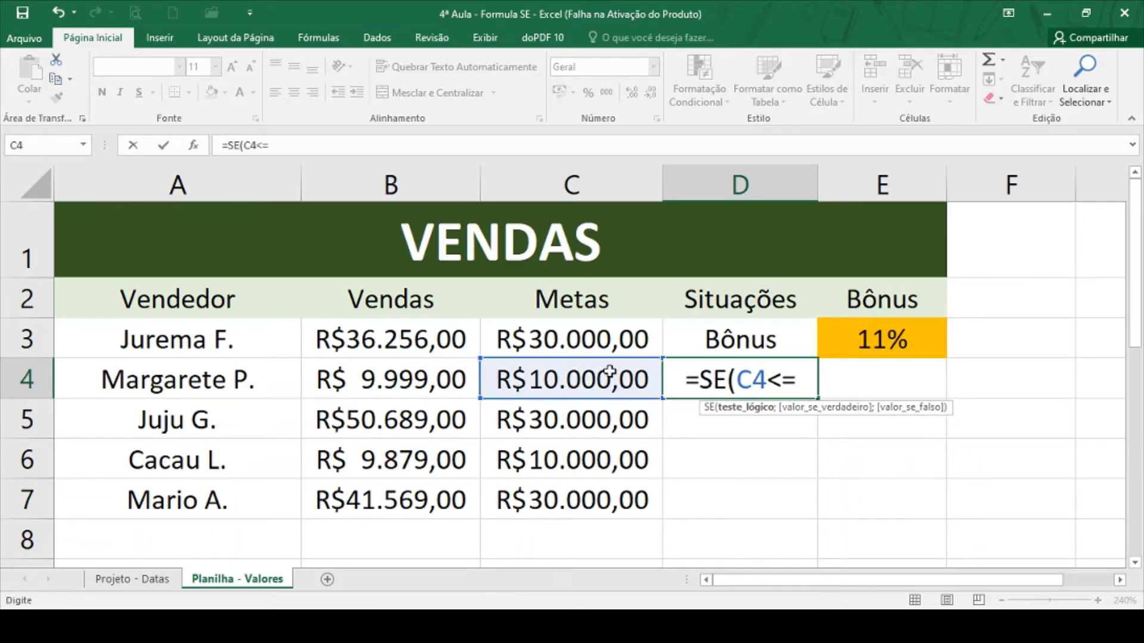
pyautogui.click(380, 374)
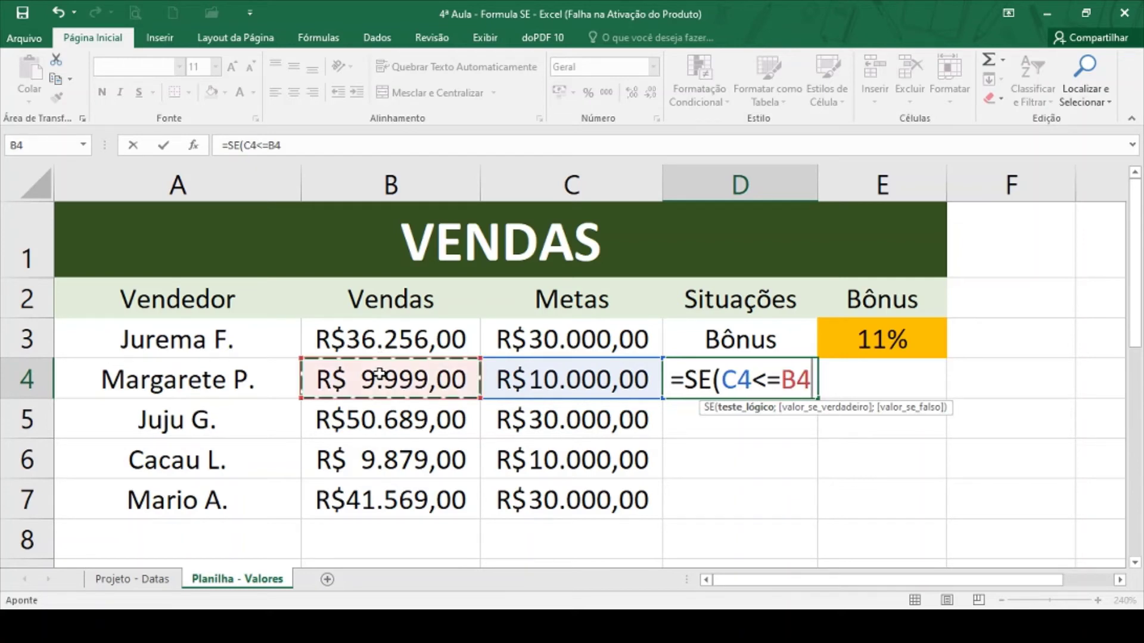
# Complete the SE formula in D4 with "Bônus" as the true value and "Sem bônus" as the false value
pyautogui.write(';')
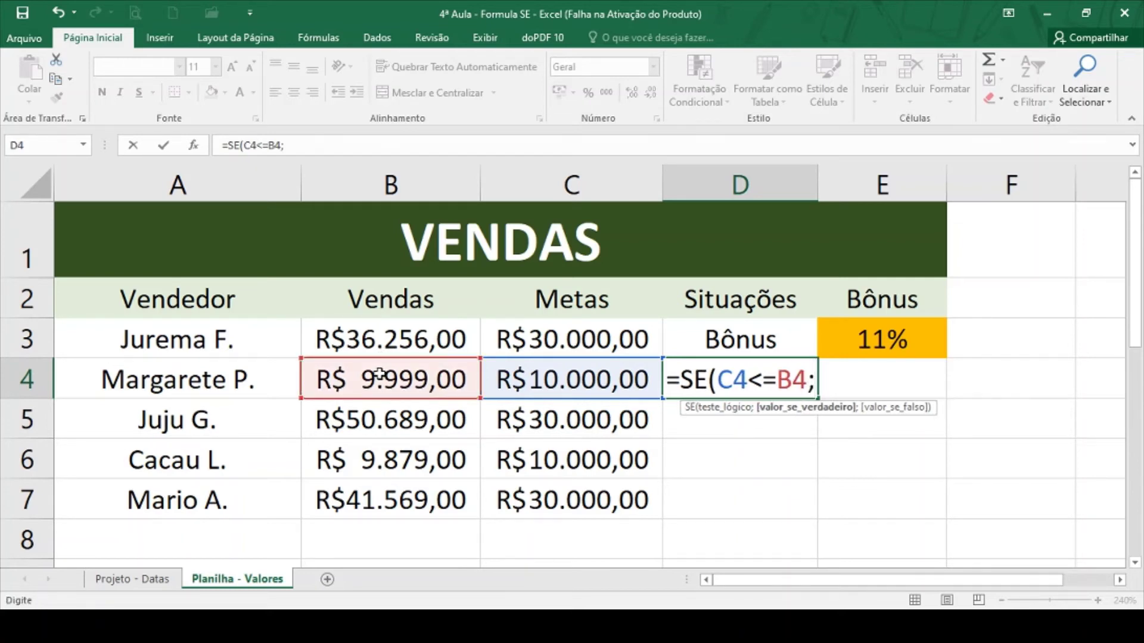
pyautogui.write('"B')
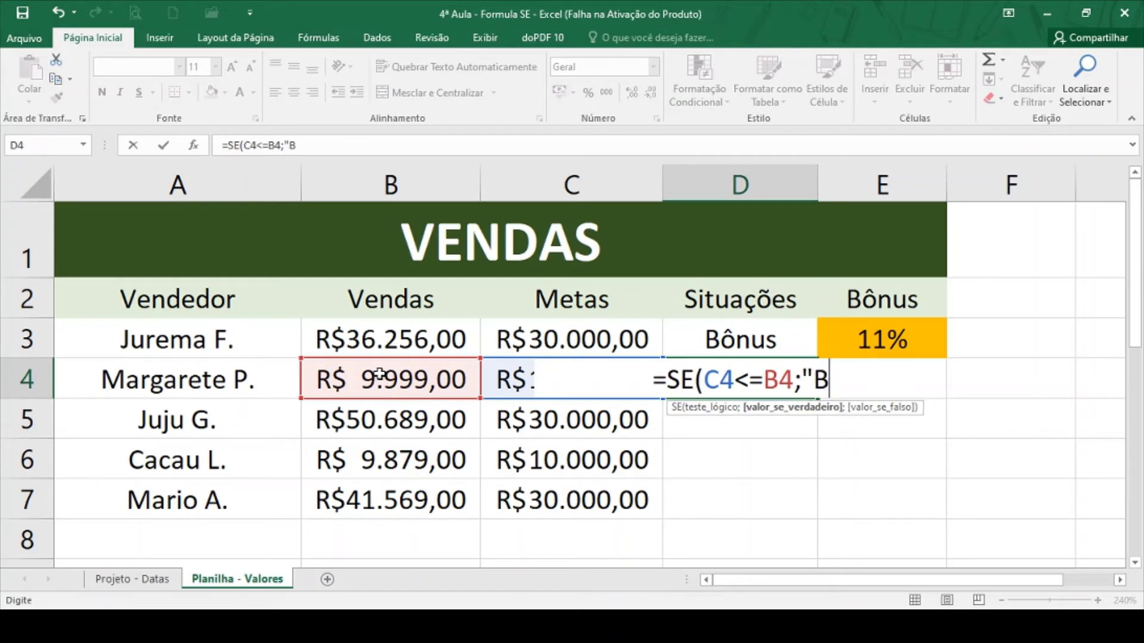
pyautogui.write('ônus"')
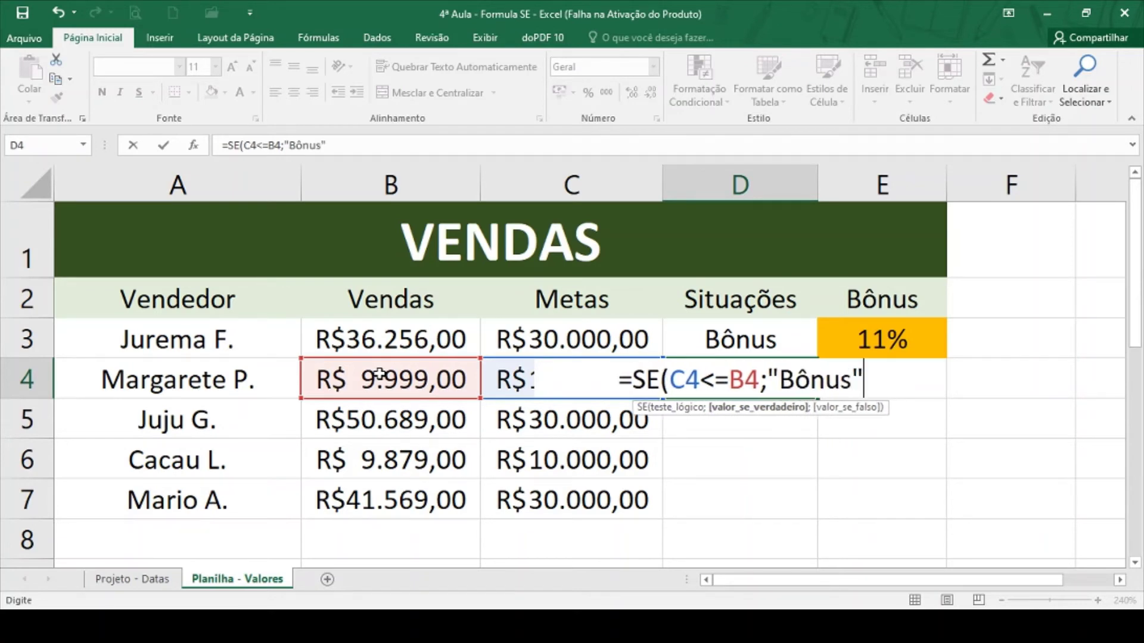
pyautogui.write(';')
pyautogui.press('BackSpace')
pyautogui.write(';"')
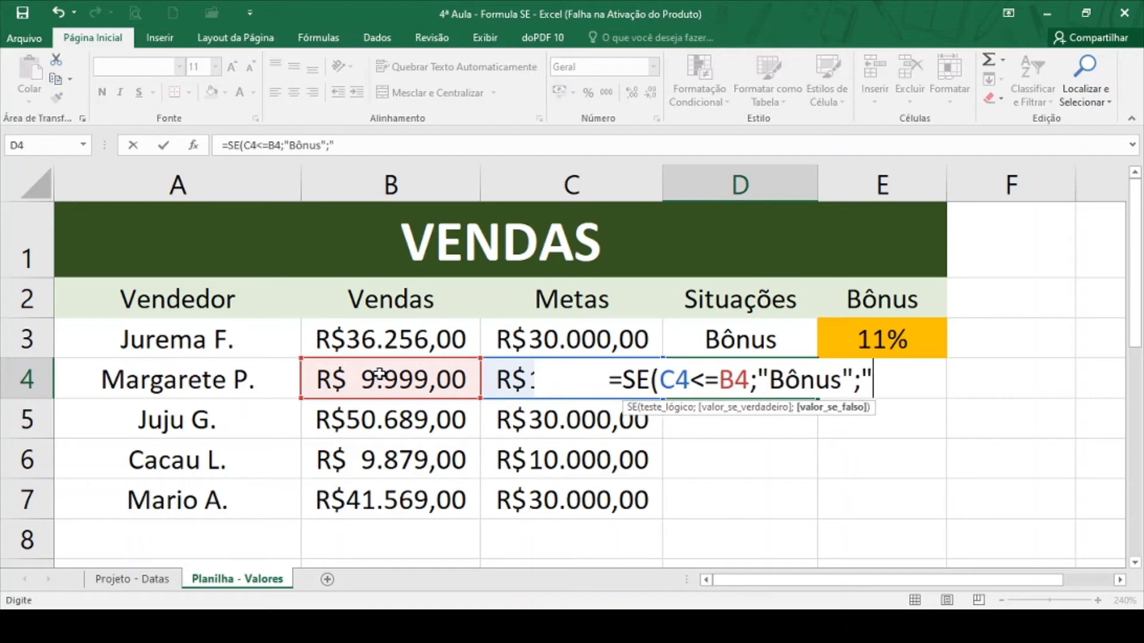
pyautogui.write('S')
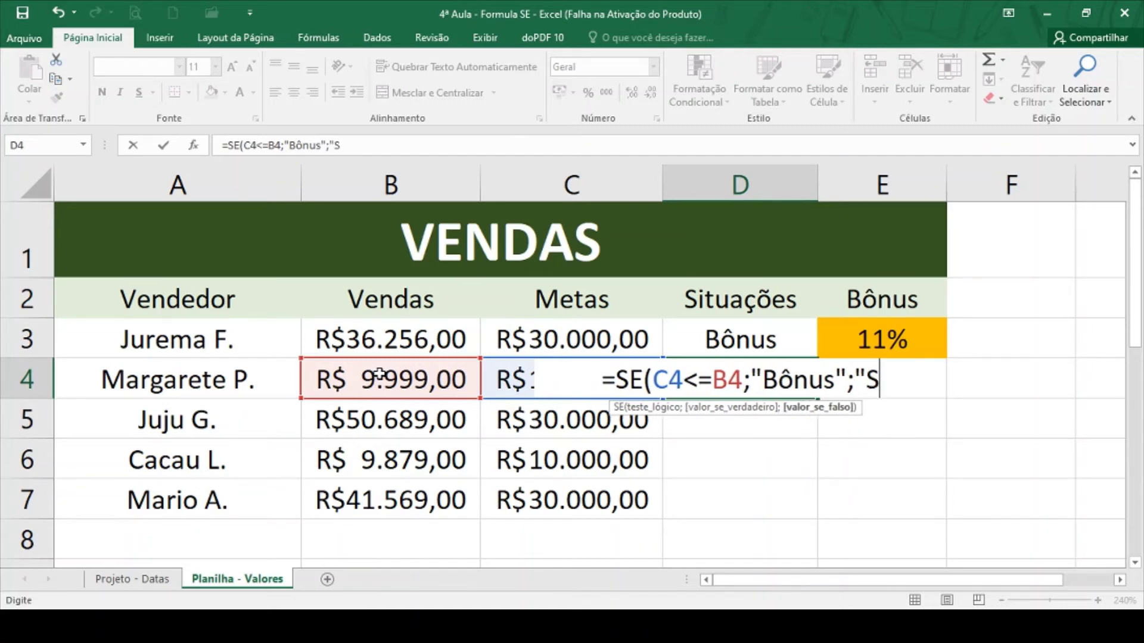
pyautogui.write('em b')
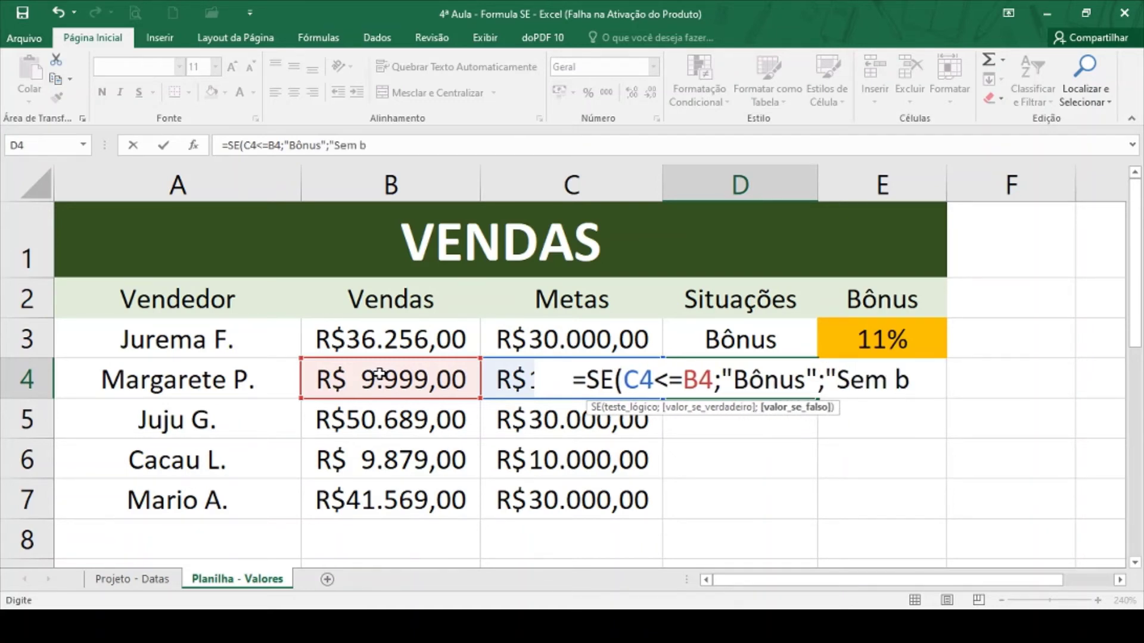
pyautogui.write('ônus"')
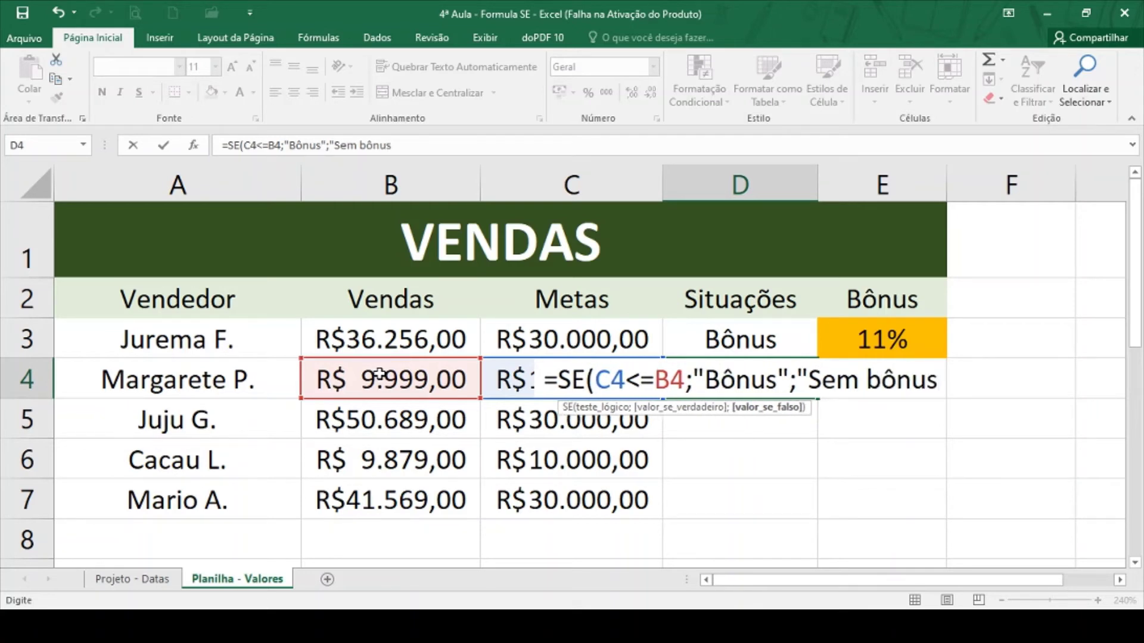
pyautogui.write(')')
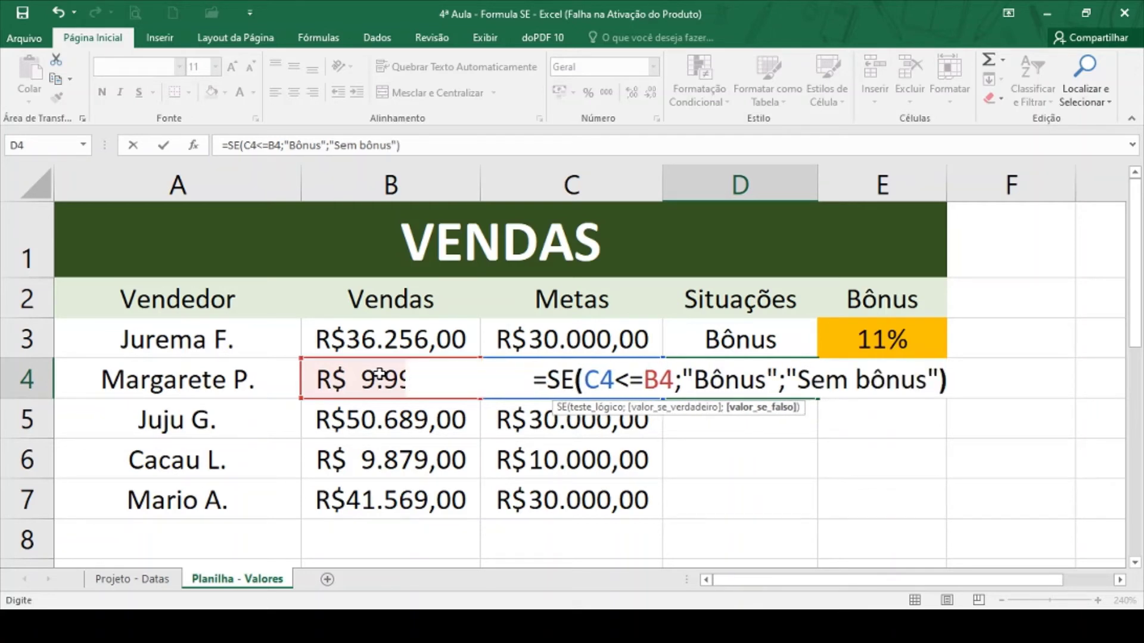
pyautogui.press('Return')
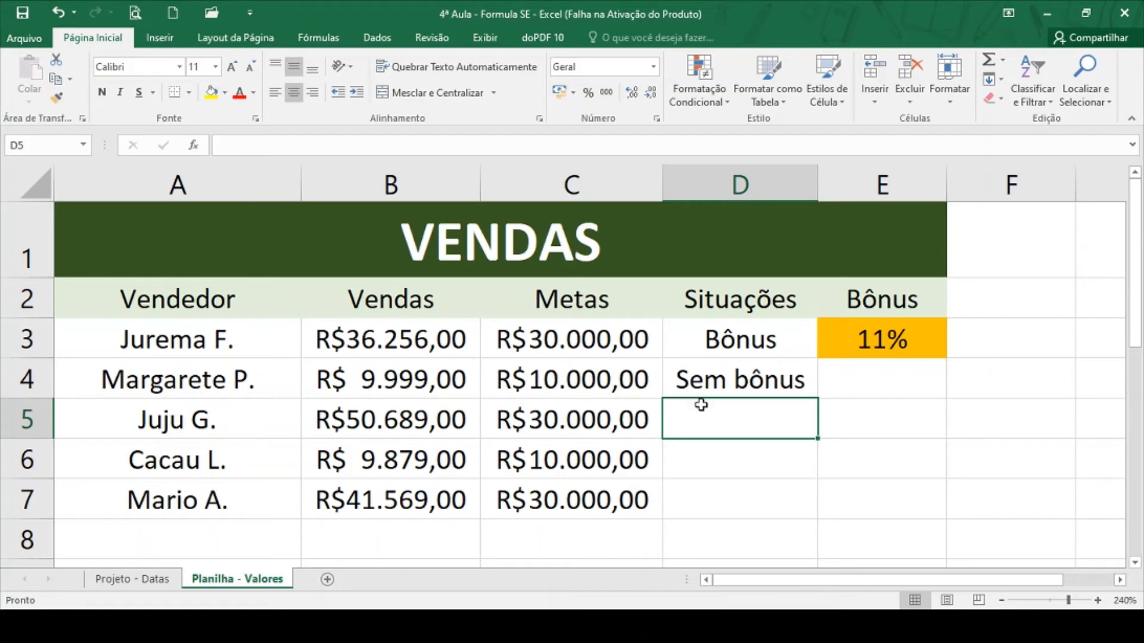
# Fill the D4 formula down the Situações column through D7
pyautogui.click(697, 385)
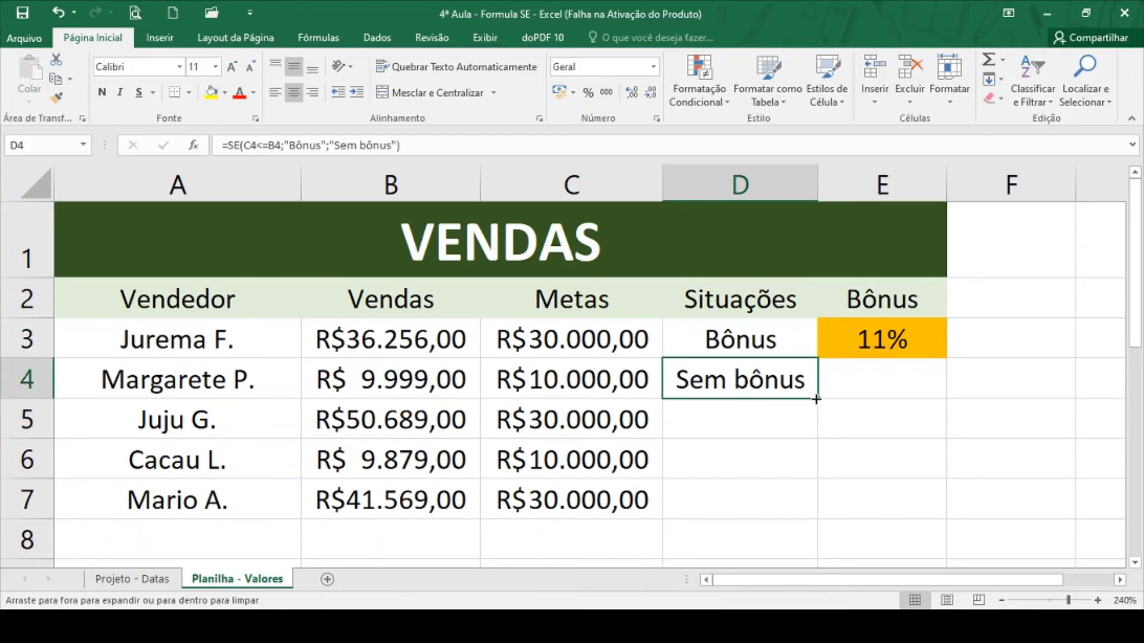
pyautogui.doubleClick(816, 399)
pyautogui.click(729, 374)
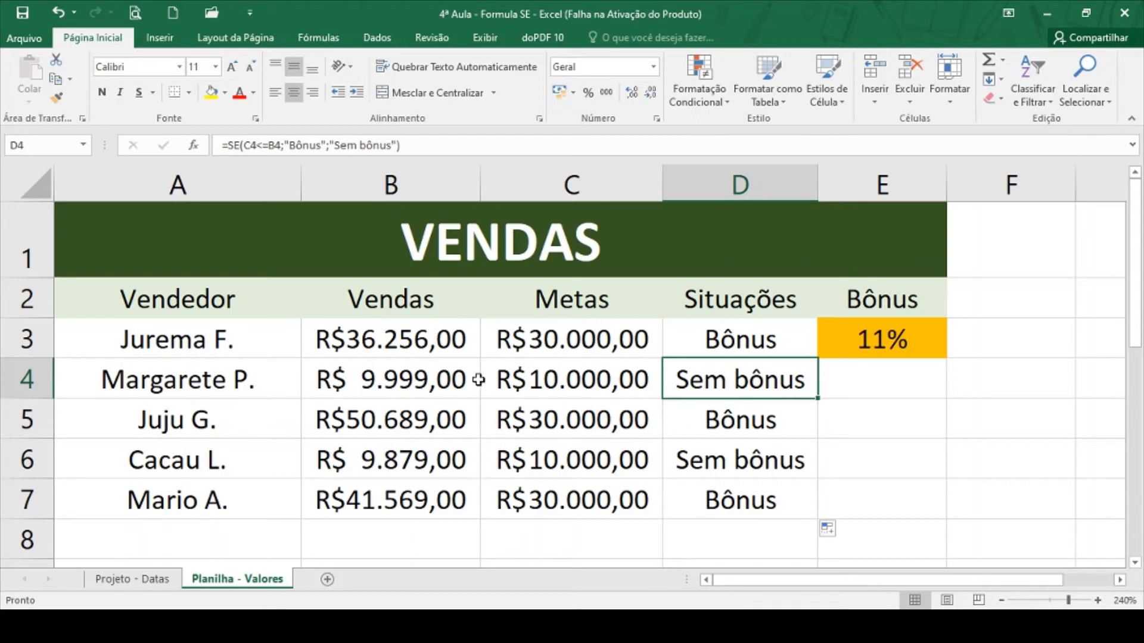
# Change the second seller's sales value in B4 to 10568
pyautogui.click(427, 376)
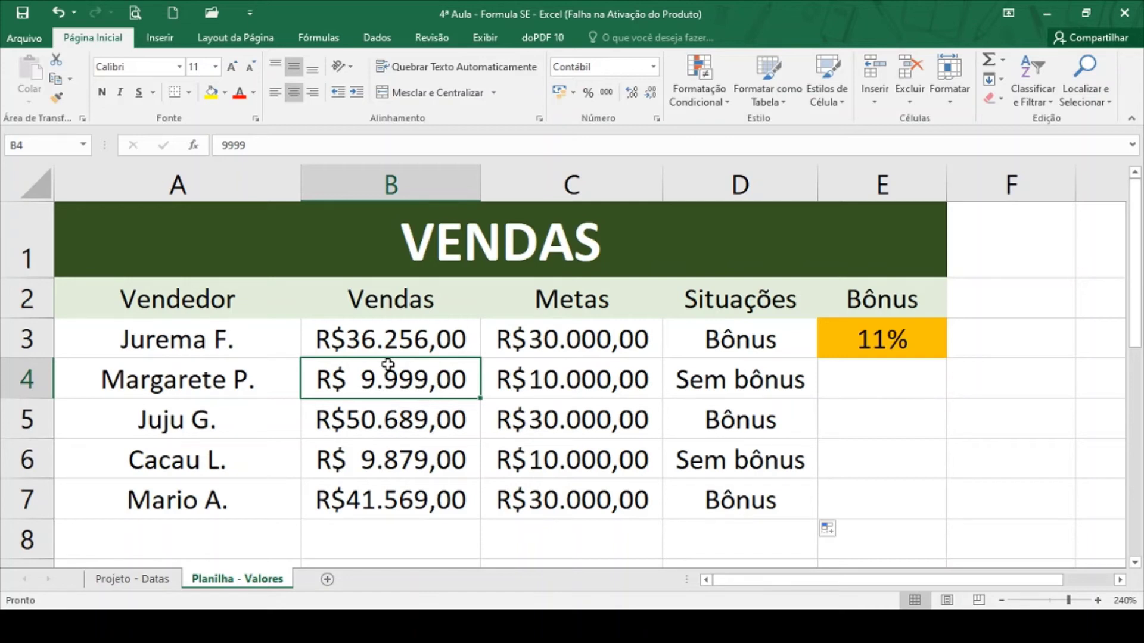
pyautogui.write('10.56')
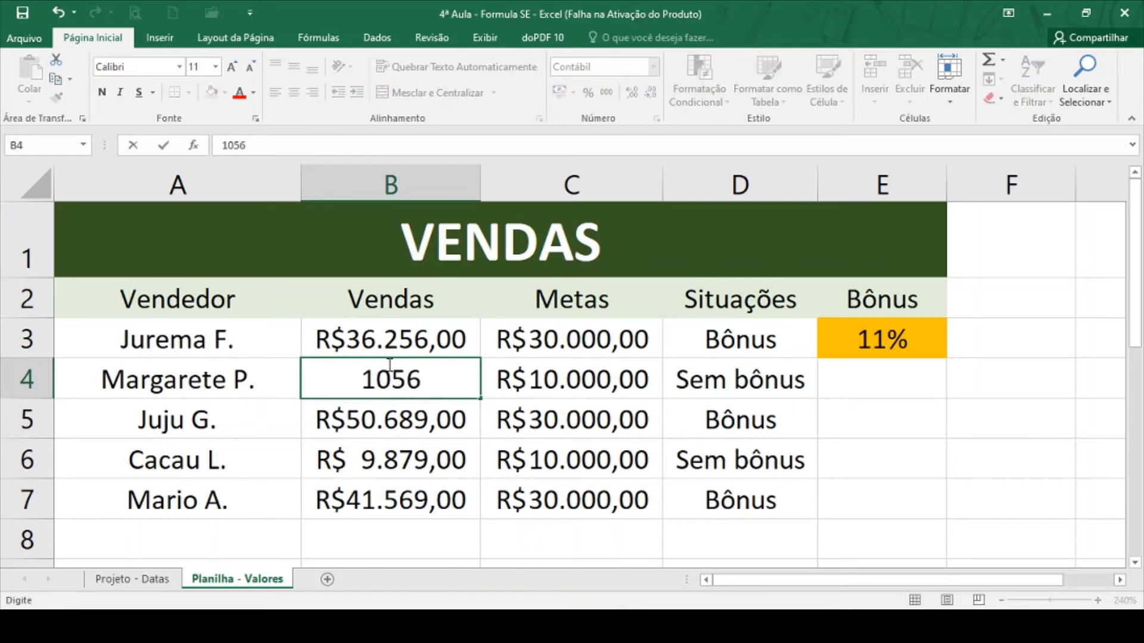
pyautogui.write('8')
pyautogui.press('Return')
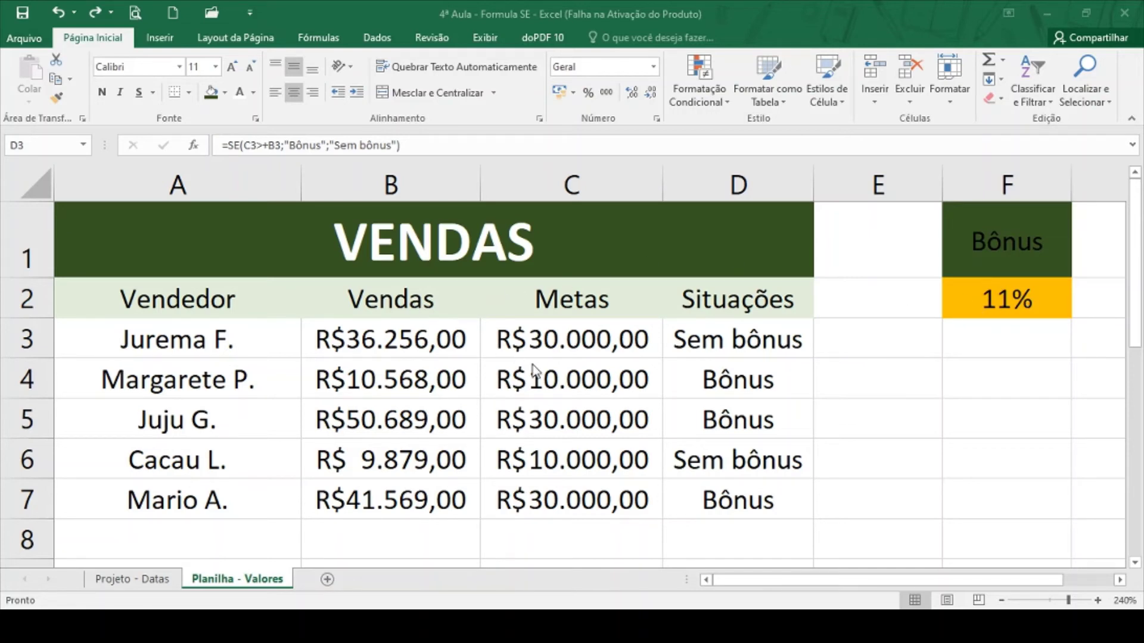
# Replace the logical test of the SE formula in D3 with B3>=C3, comparing the first seller's sales with the target
pyautogui.click(770, 343)
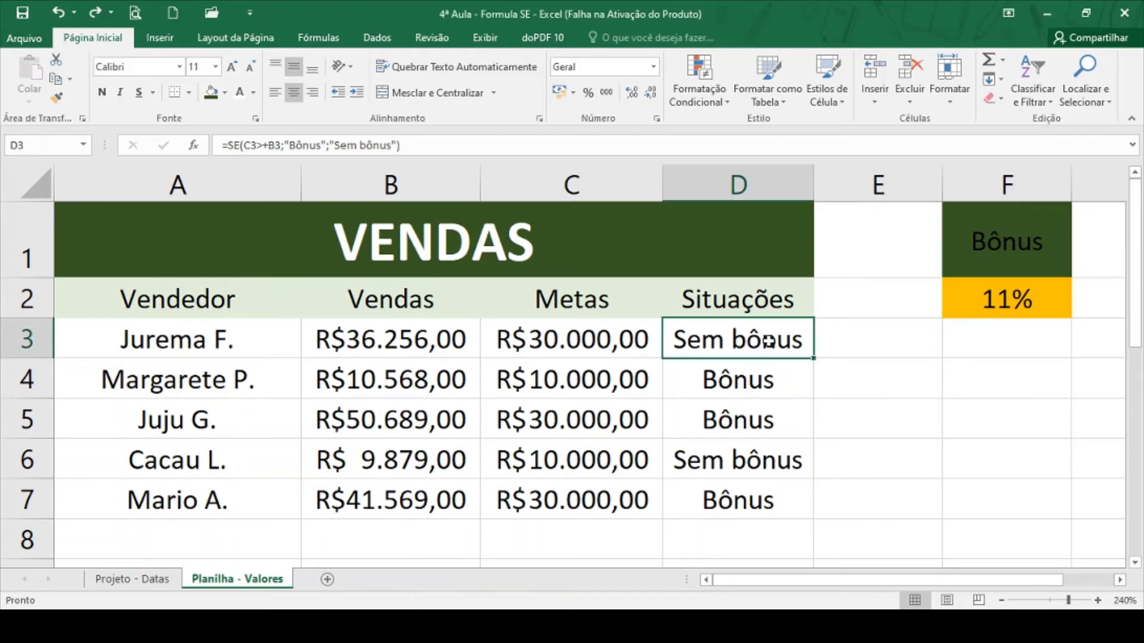
pyautogui.press('F2')
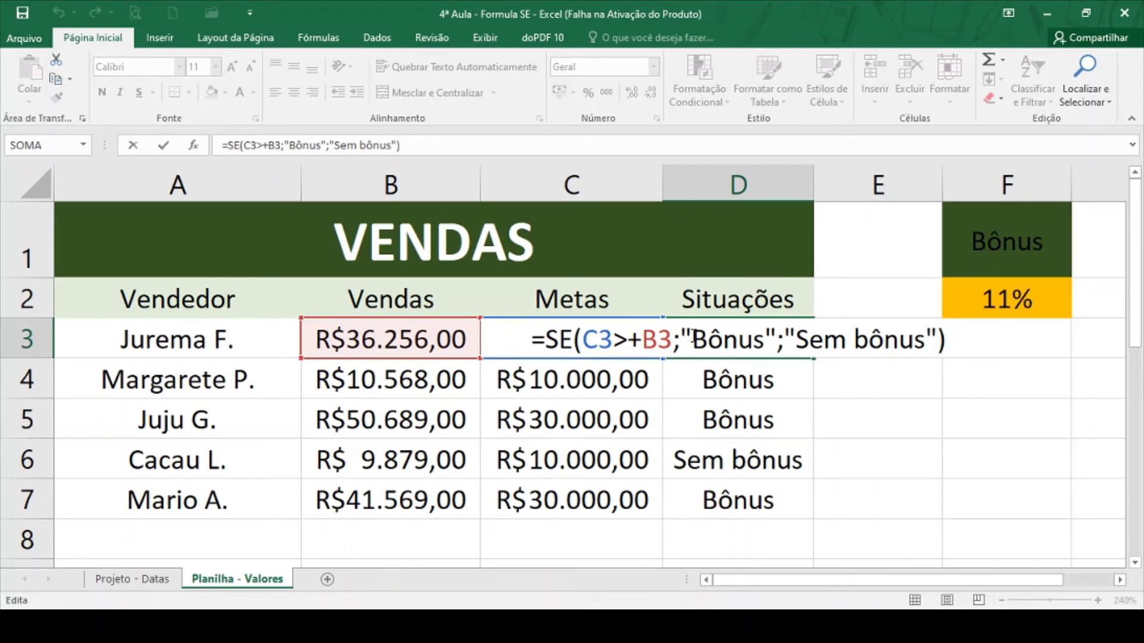
pyautogui.click(673, 335)
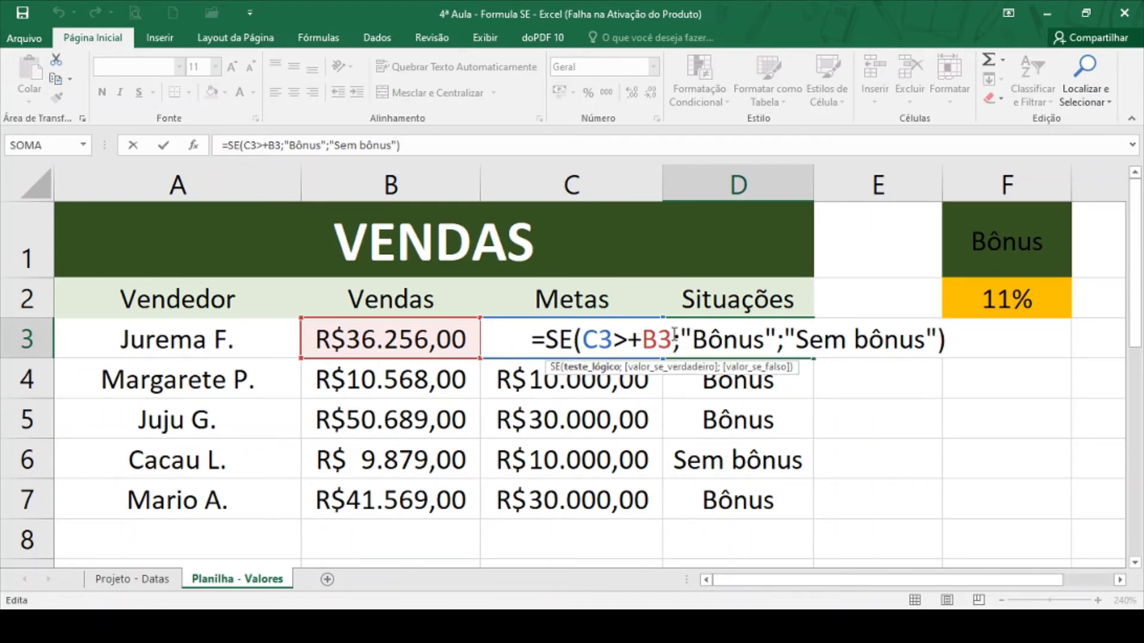
pyautogui.press('BackSpace')
pyautogui.press('BackSpace')
pyautogui.press('BackSpace')
pyautogui.press('BackSpace')
pyautogui.press('BackSpace')
pyautogui.press('BackSpace')
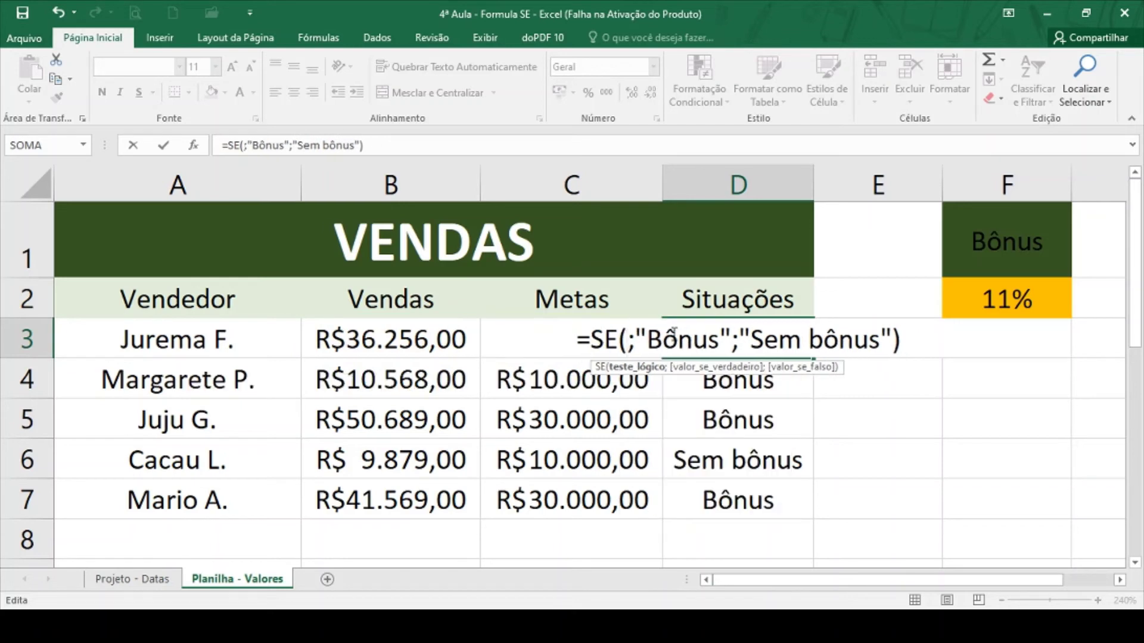
pyautogui.click(390, 333)
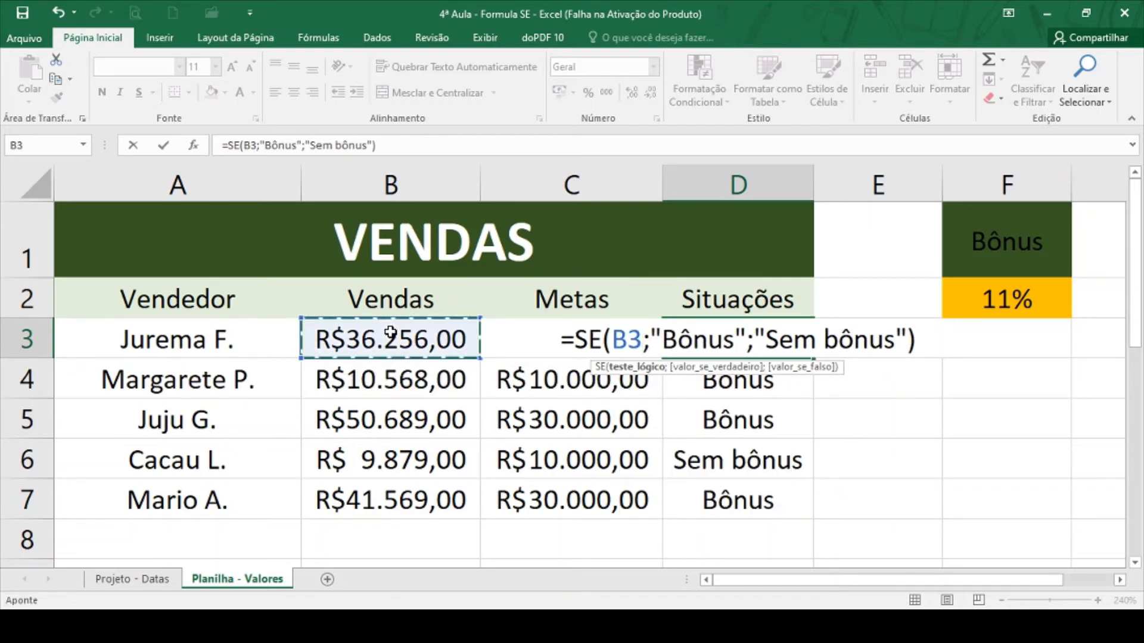
pyautogui.write('>')
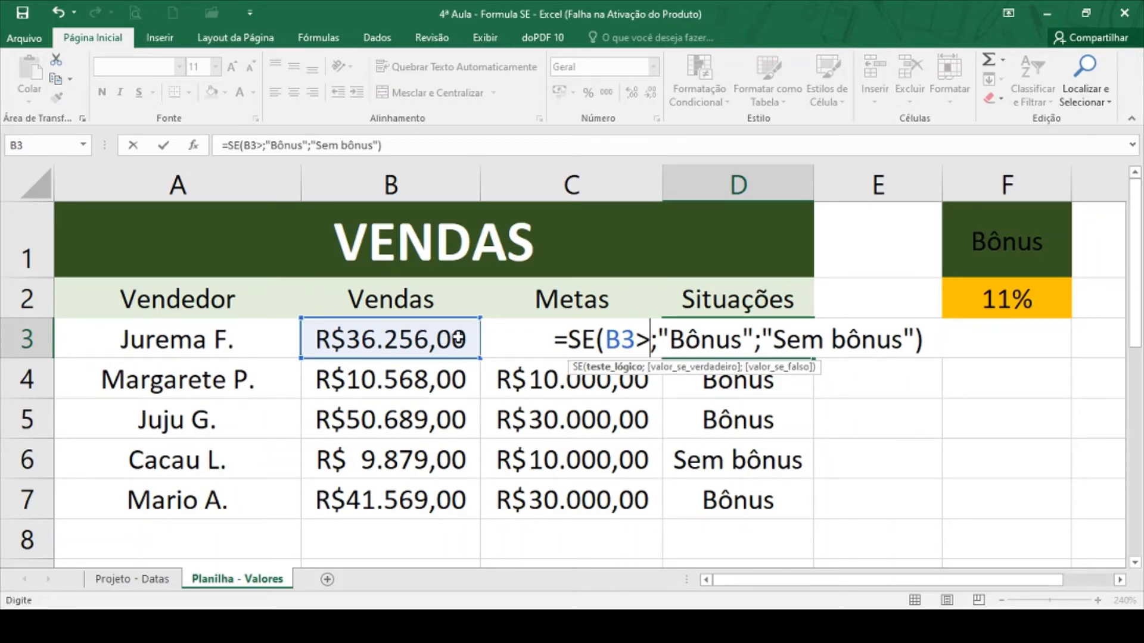
pyautogui.write('=')
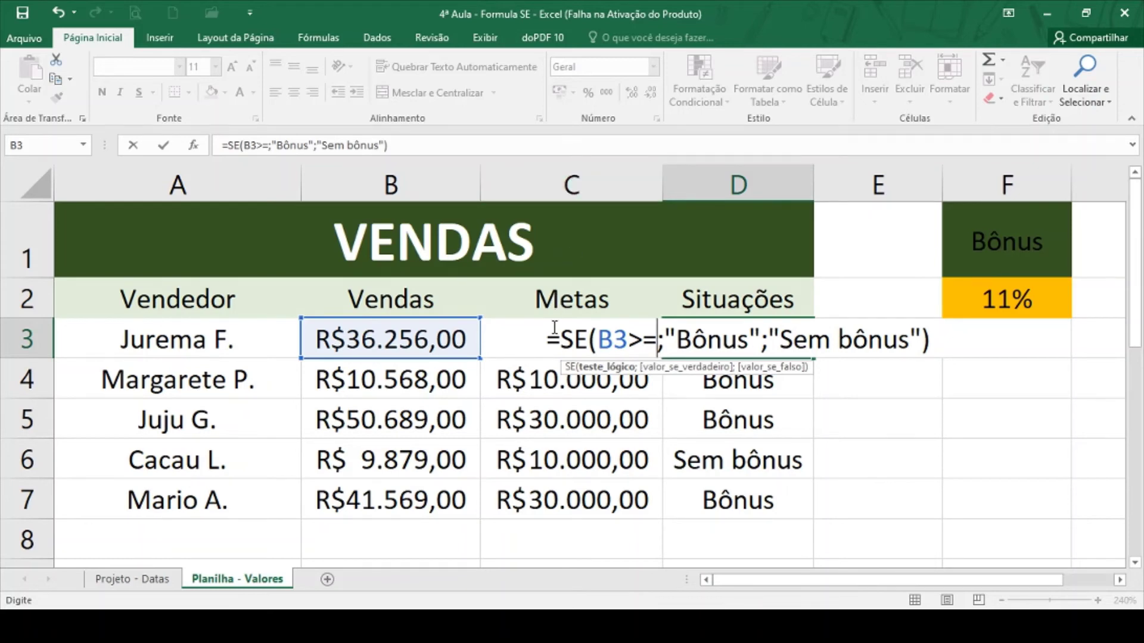
pyautogui.write('c')
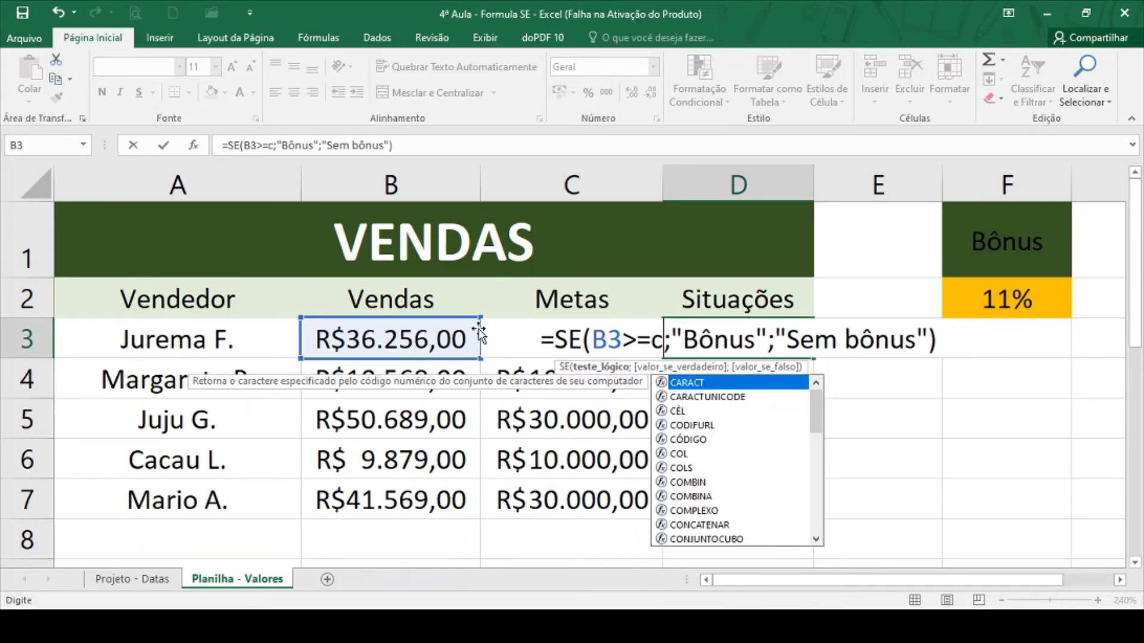
pyautogui.write('3')
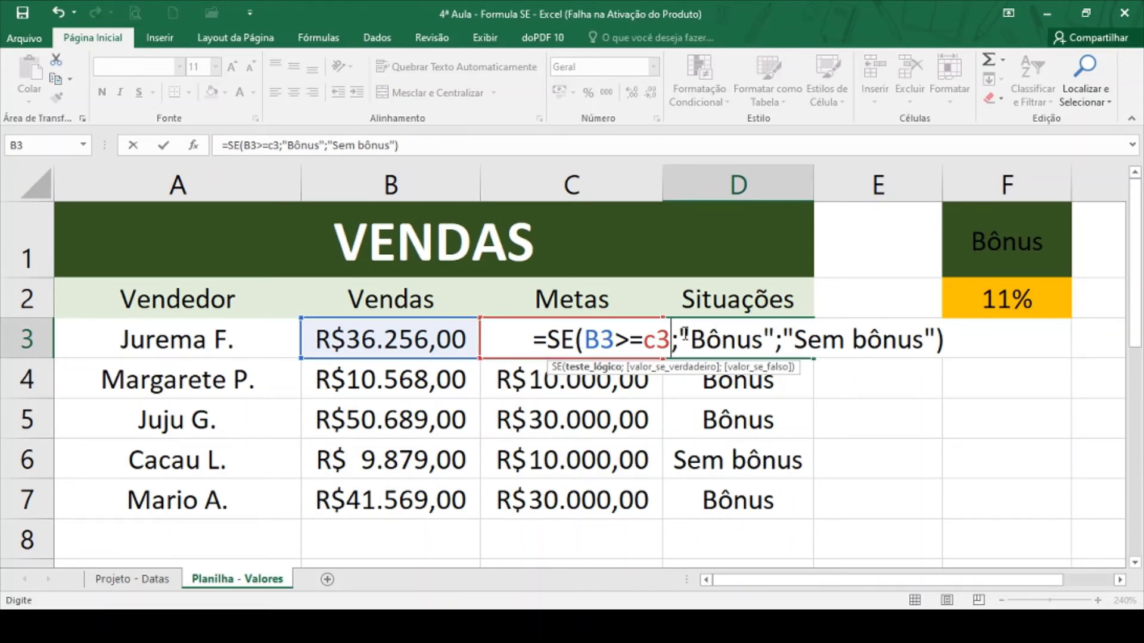
# Replace the "Bônus" true value in the D3 formula with B3*F2, the sales multiplied by the bonus percentage
pyautogui.moveTo(684, 335); pyautogui.dragTo(774, 342)
pyautogui.press('Delete')
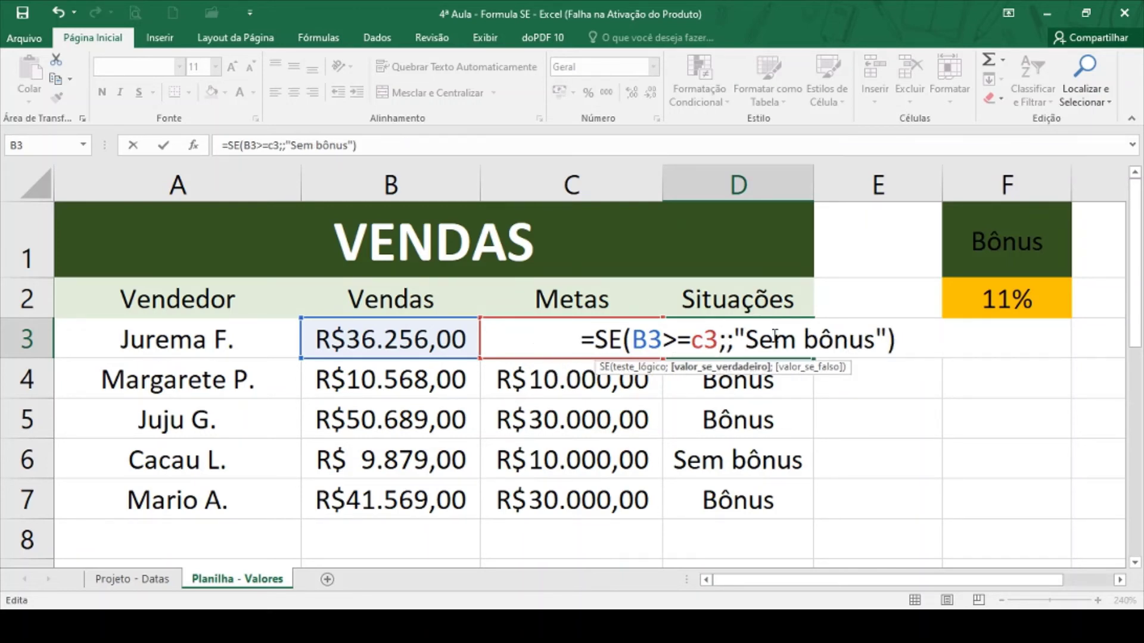
pyautogui.click(365, 337)
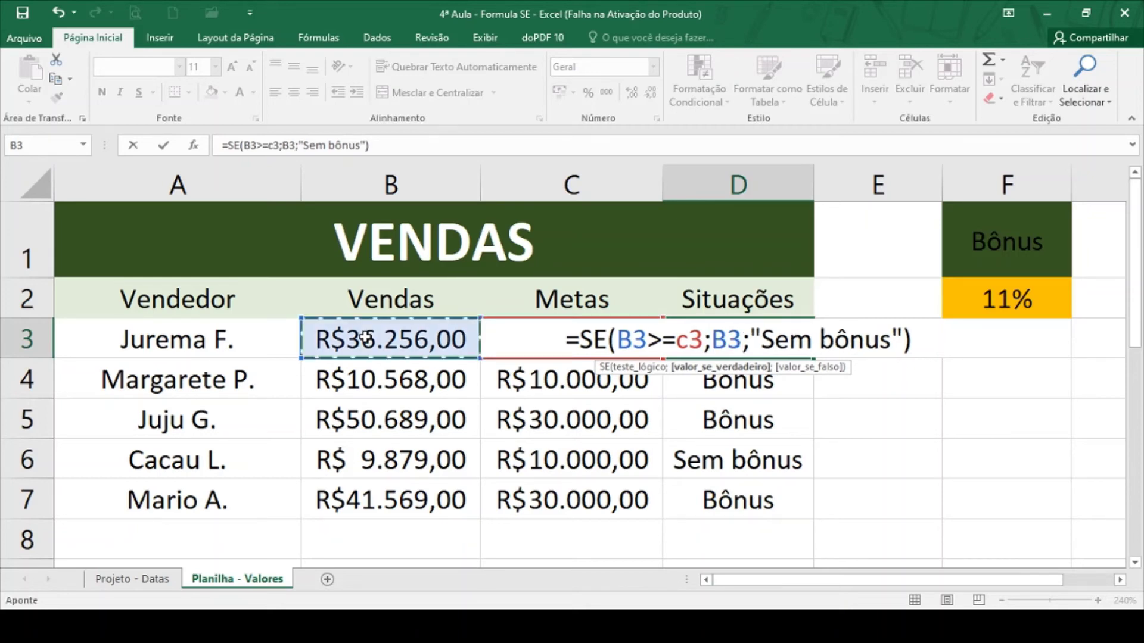
pyautogui.write('*')
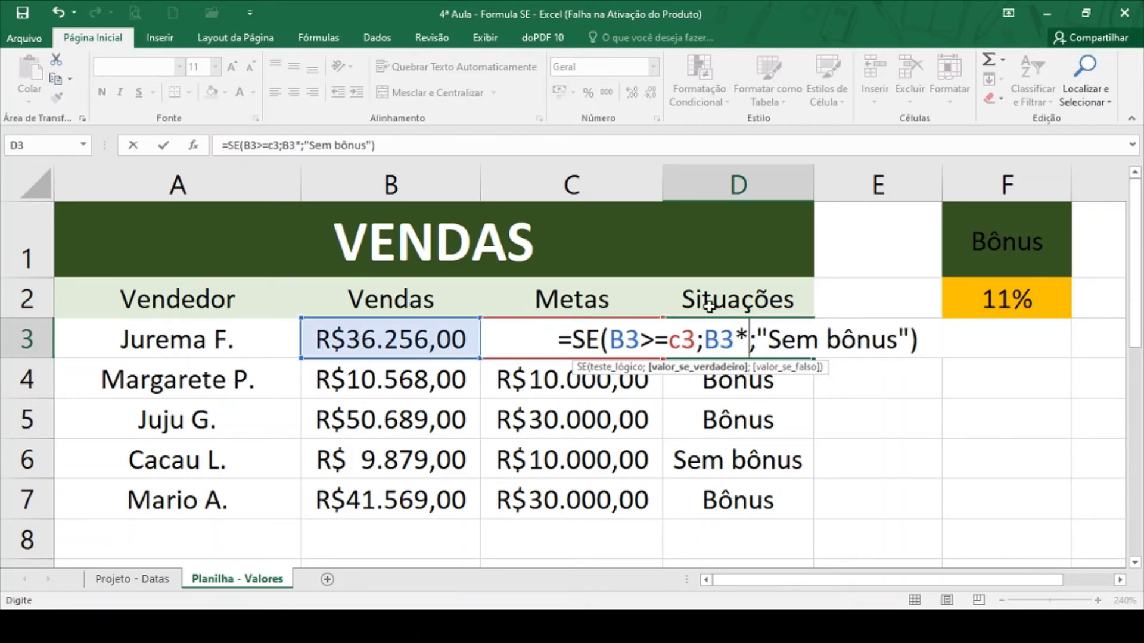
pyautogui.click(992, 295)
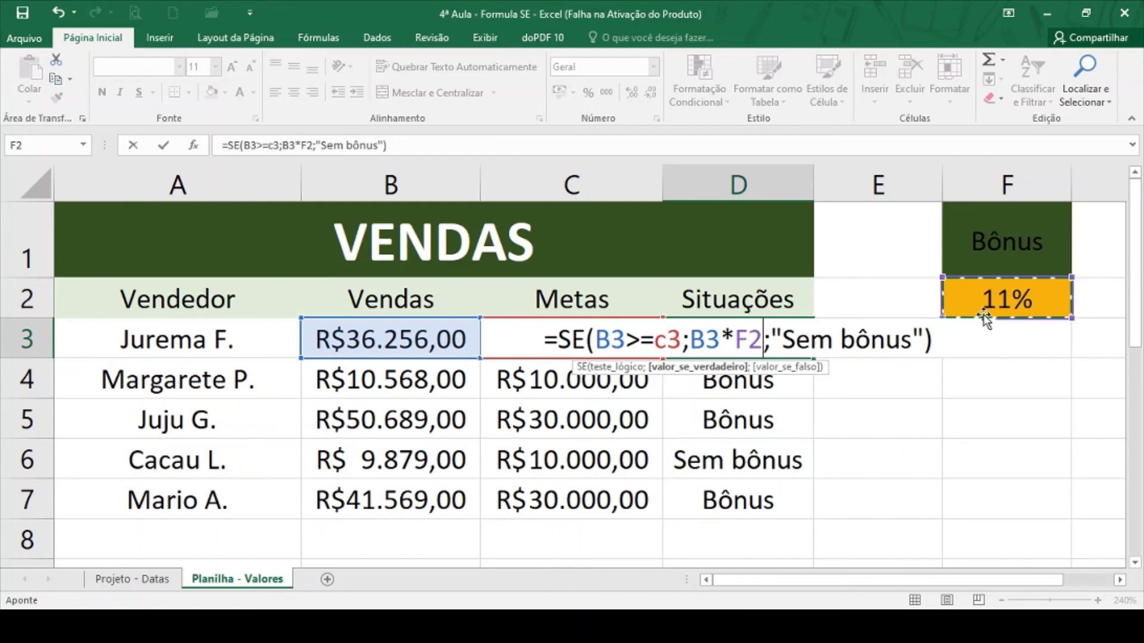
pyautogui.click(718, 366)
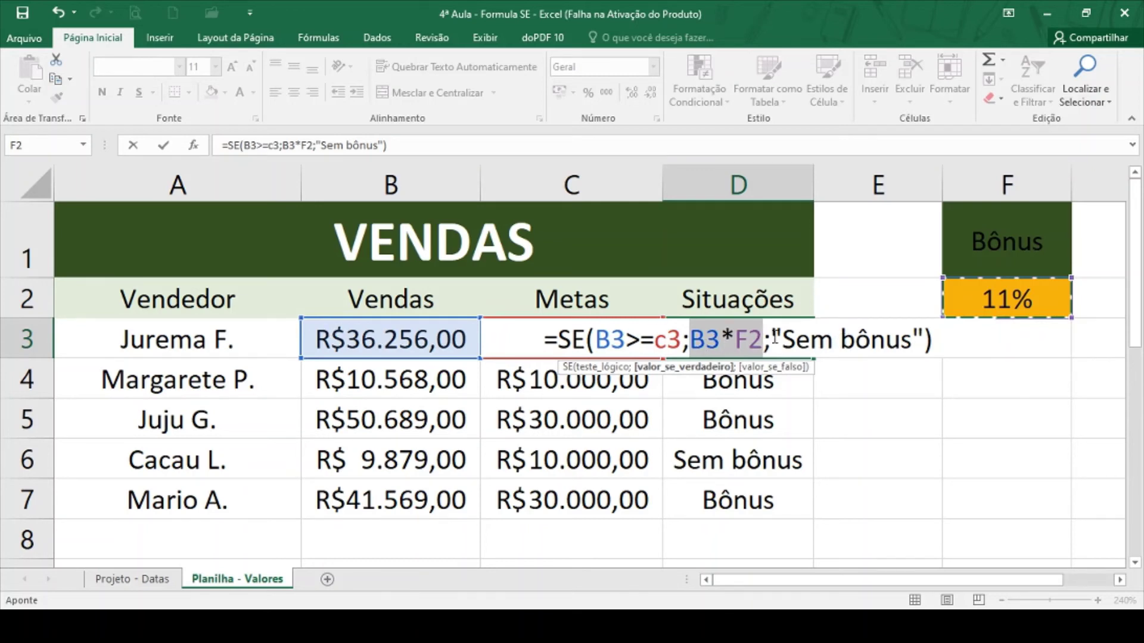
pyautogui.press('Return')
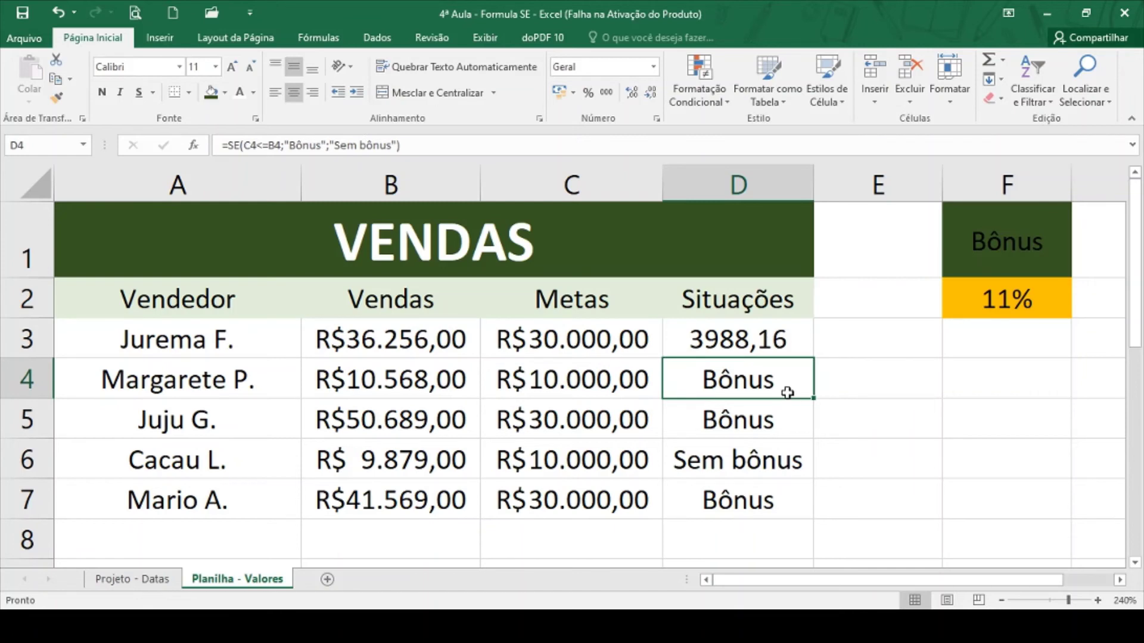
# Format D3 as Moeda and fill its formula down the Situações column through D7
pyautogui.click(743, 338)
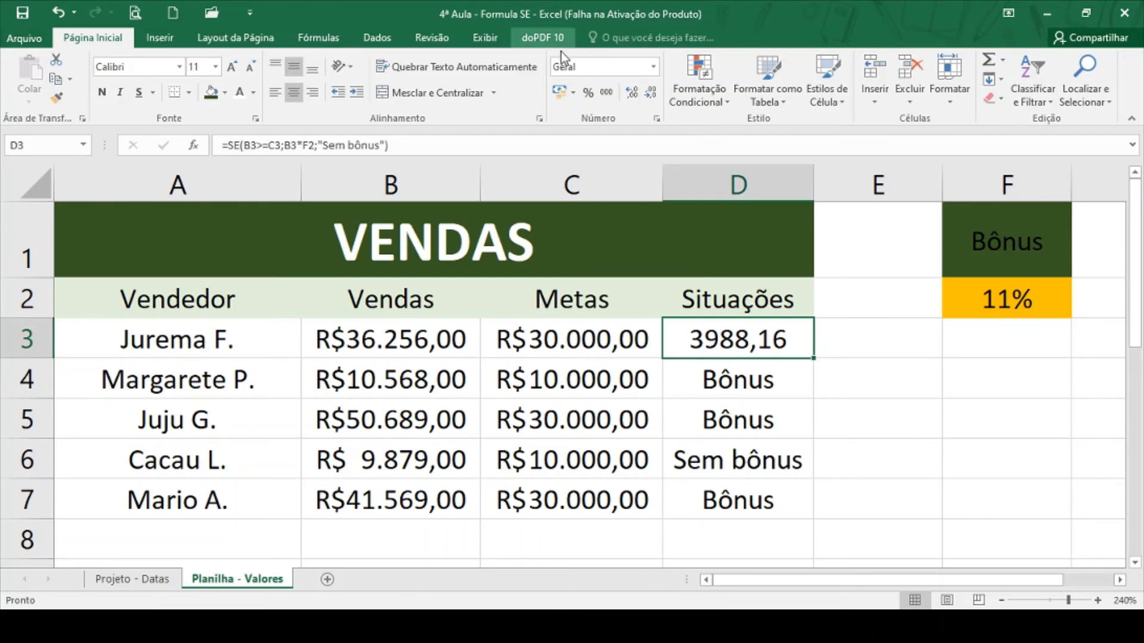
pyautogui.click(654, 67)
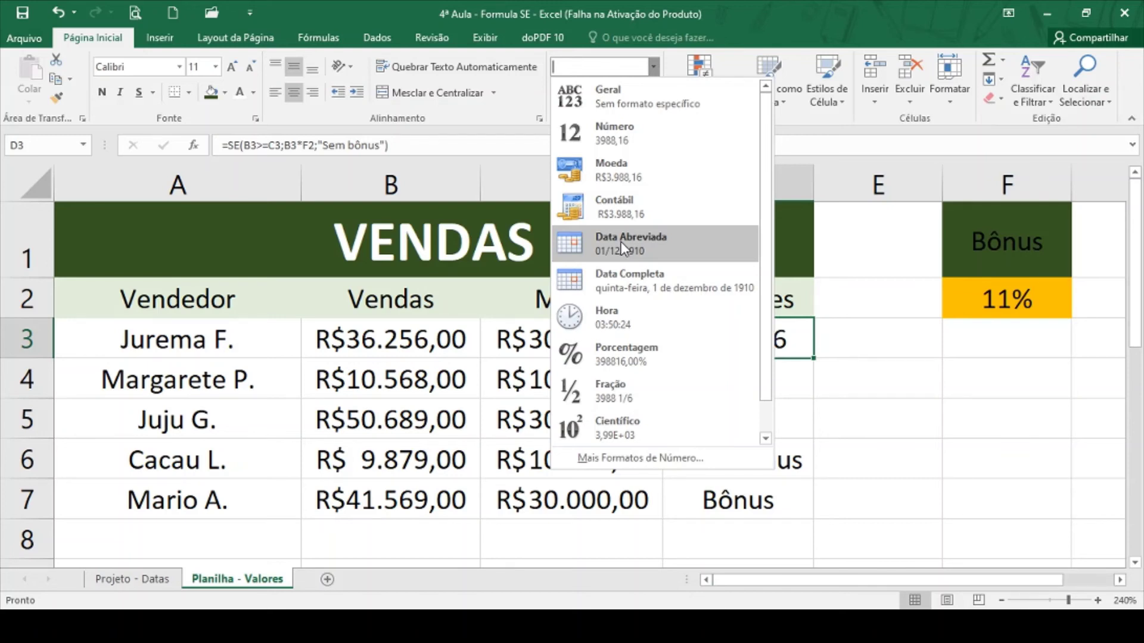
pyautogui.click(635, 175)
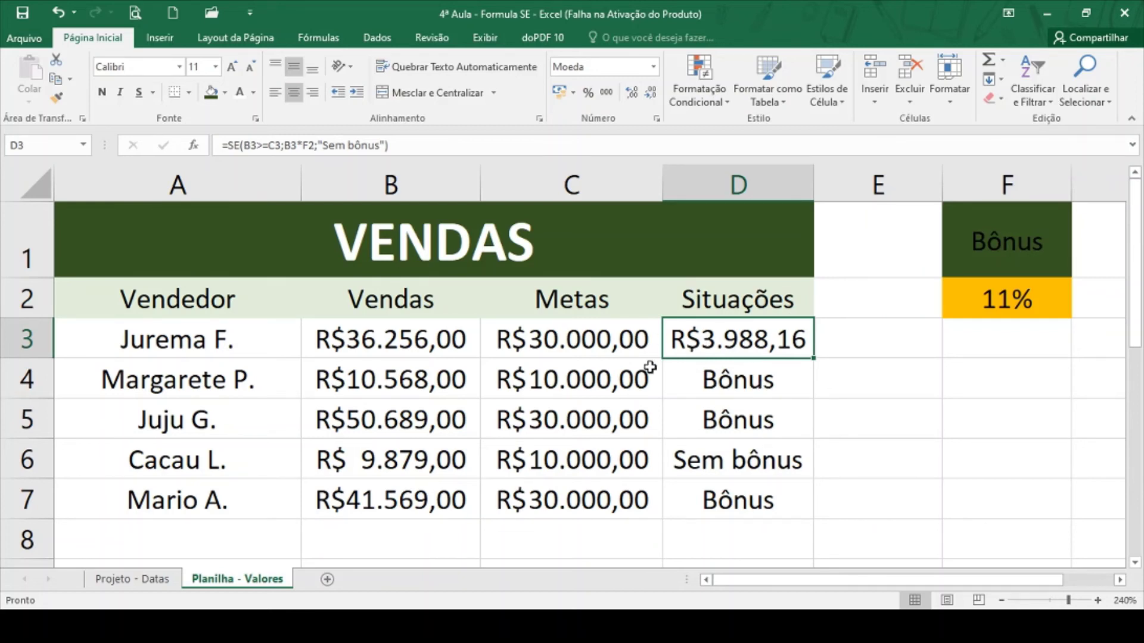
pyautogui.doubleClick(812, 359)
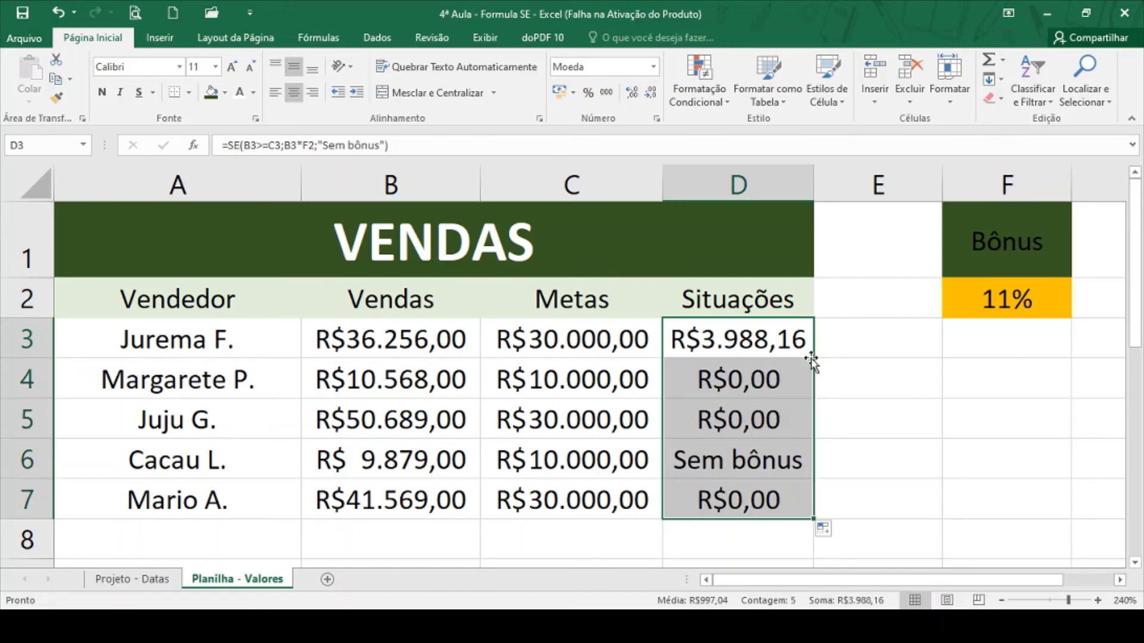
# Correct the D4 formula so the true value multiplies B4 by the absolute reference $F$2
pyautogui.click(745, 383)
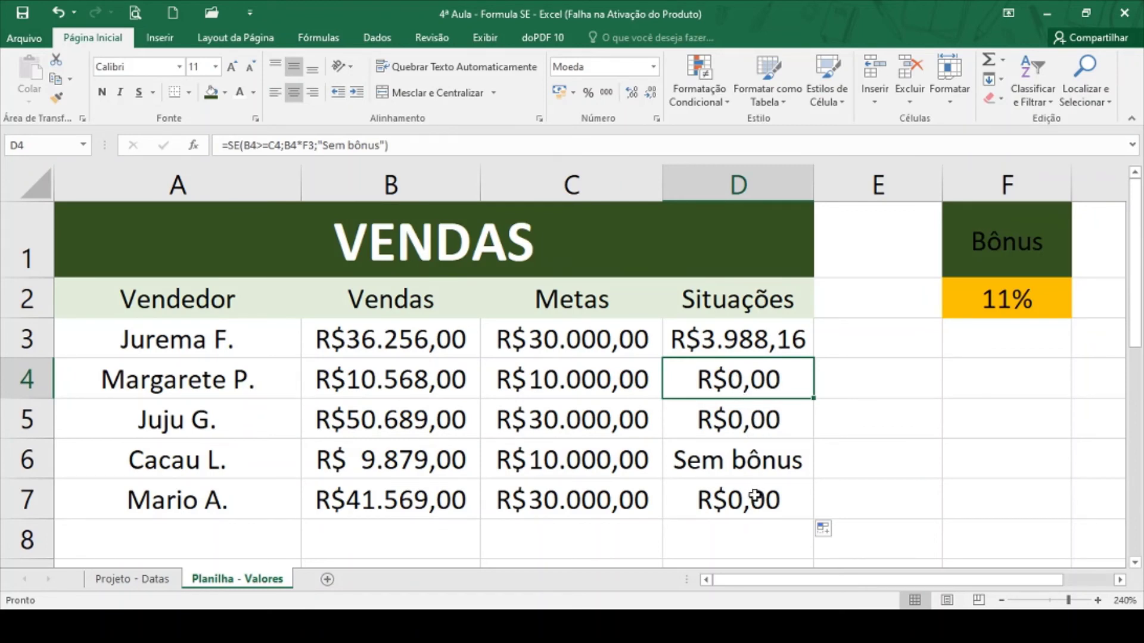
pyautogui.doubleClick(752, 382)
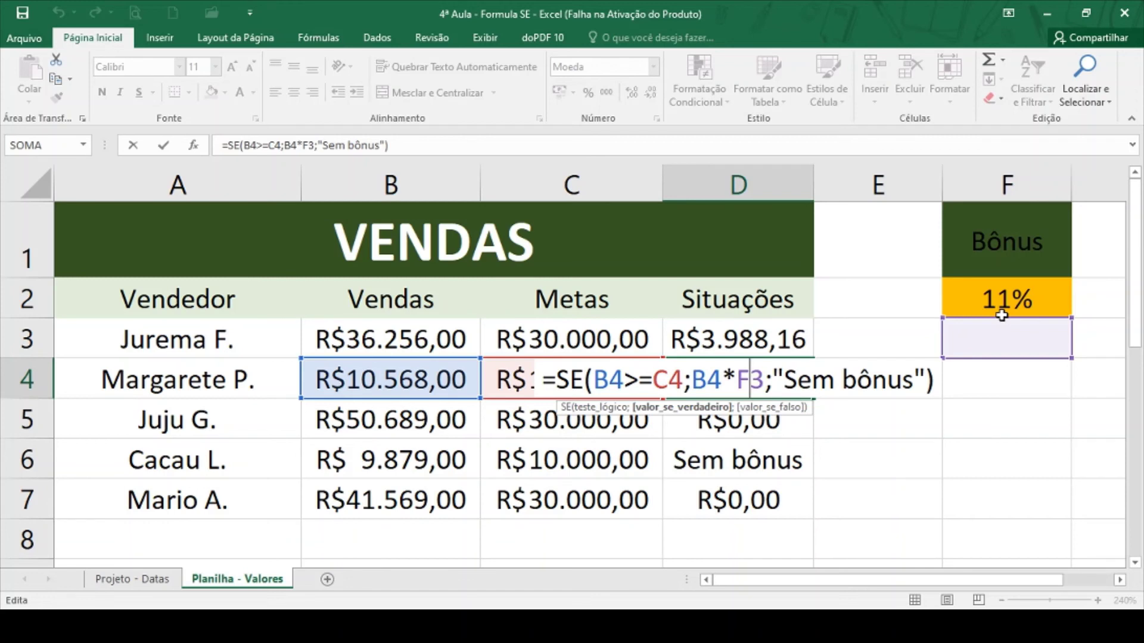
pyautogui.press('F4')
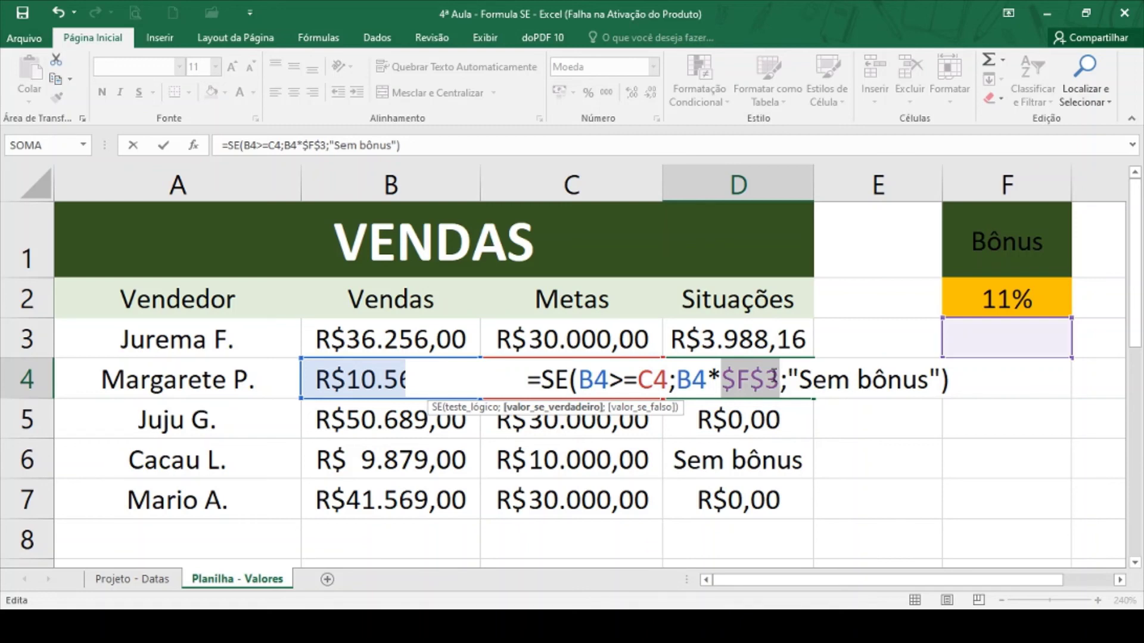
pyautogui.press('BackSpace')
pyautogui.write('2')
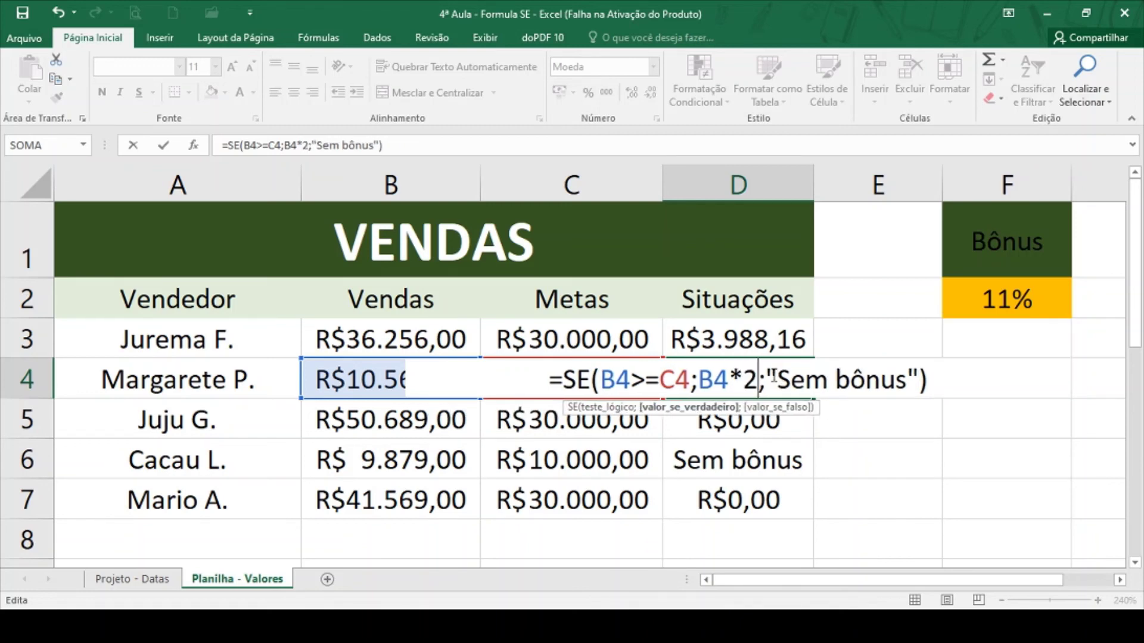
pyautogui.press('BackSpace')
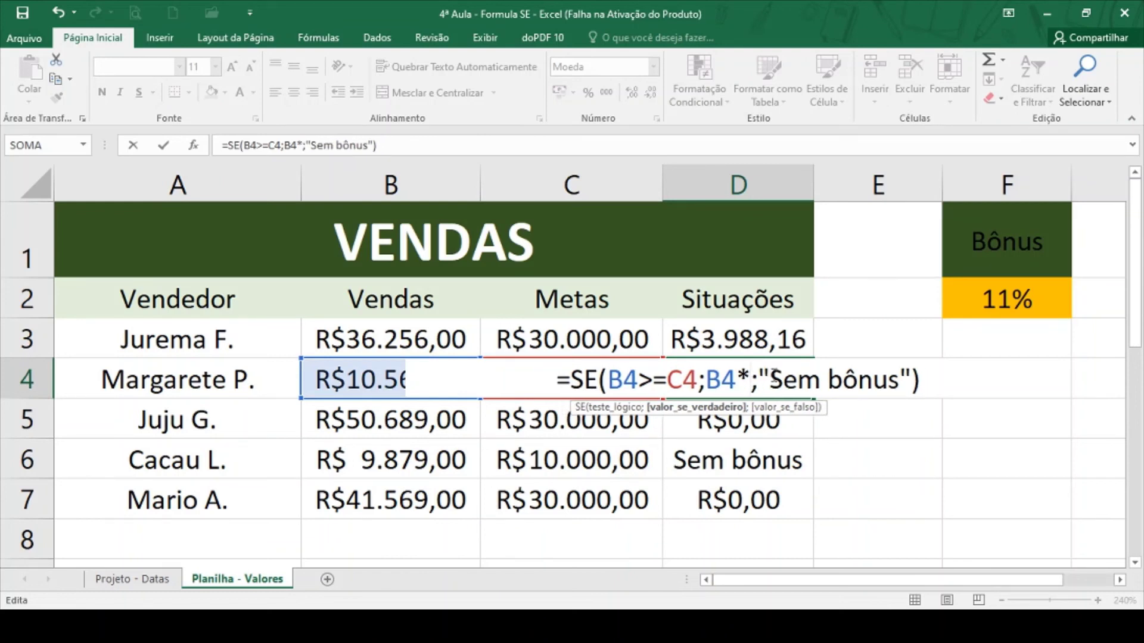
pyautogui.click(1002, 305)
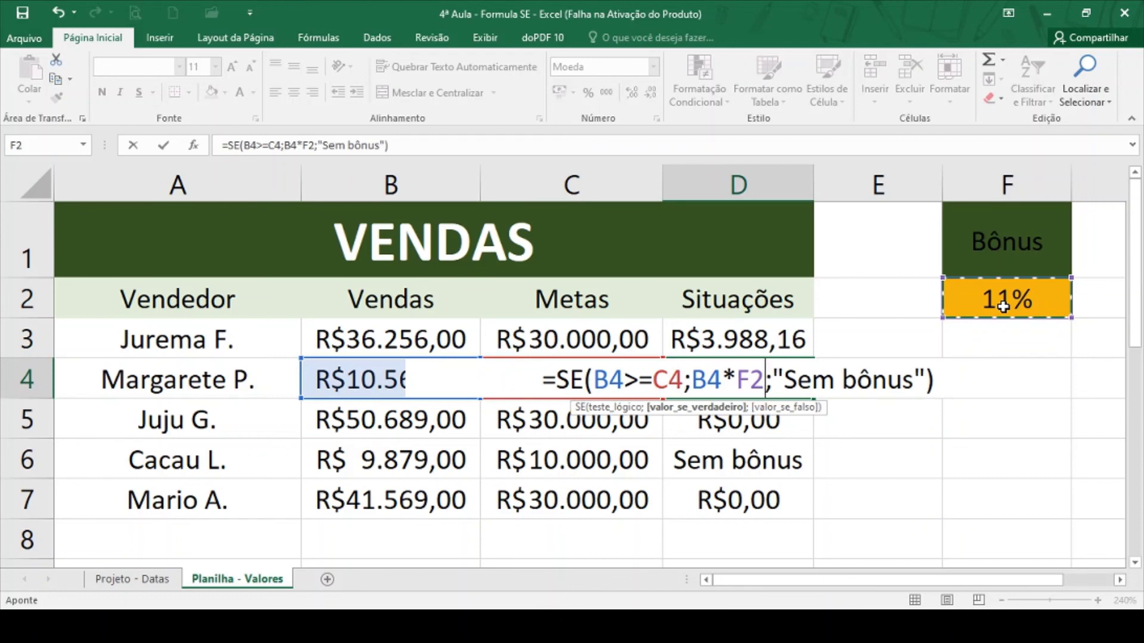
pyautogui.press('F4')
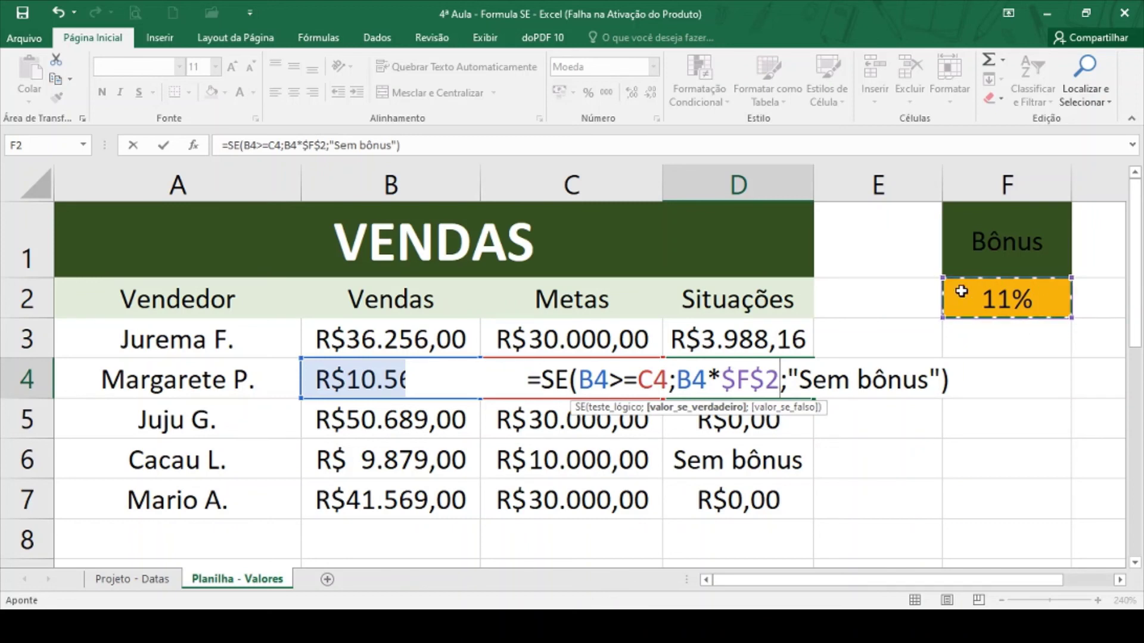
pyautogui.press('Return')
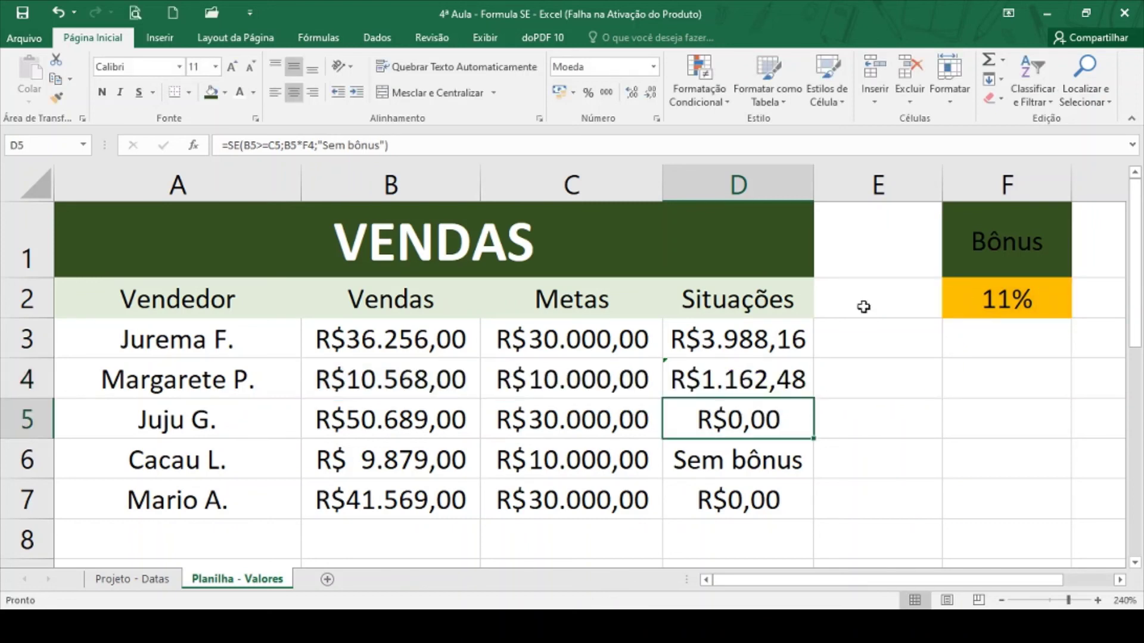
# Fill the D4 formula down through D7 and slightly widen the Situações column
pyautogui.click(751, 379)
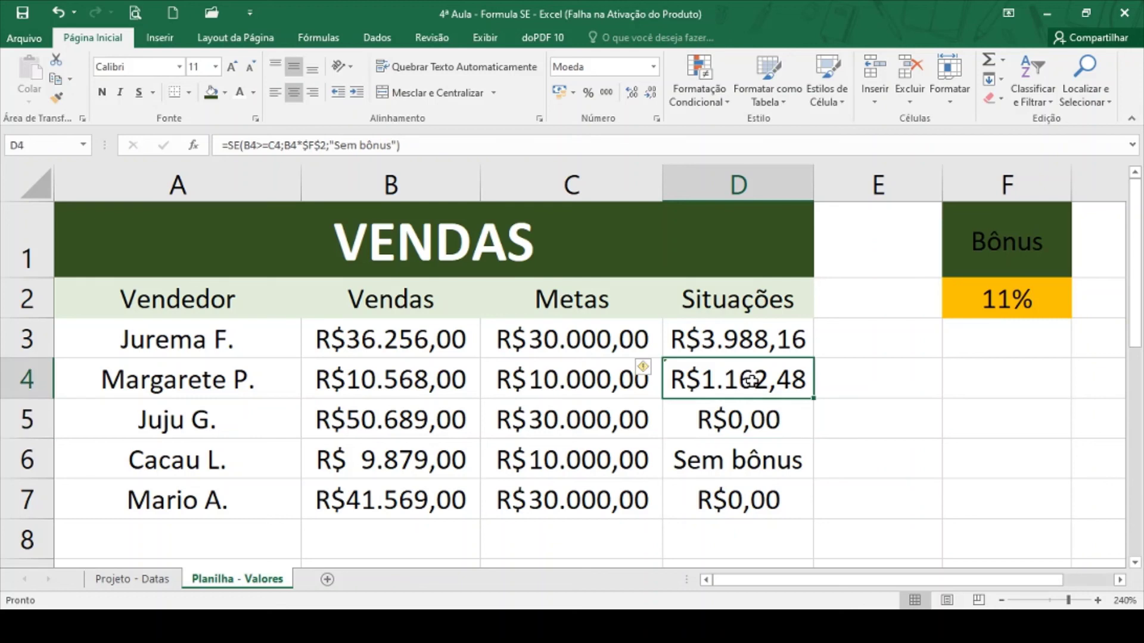
pyautogui.doubleClick(813, 398)
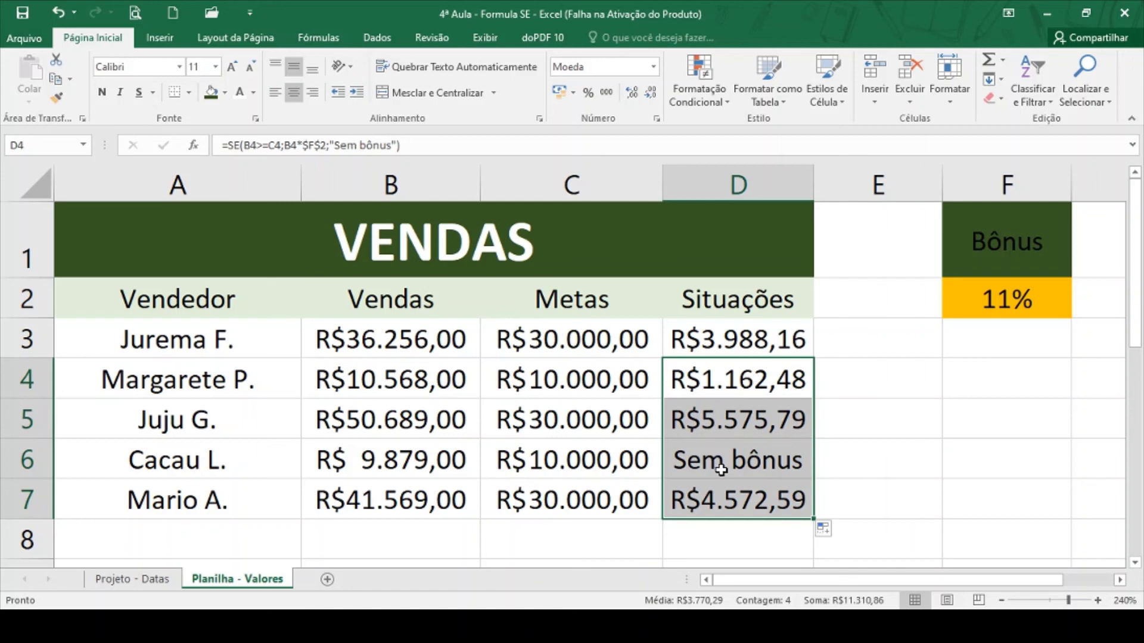
pyautogui.click(768, 488)
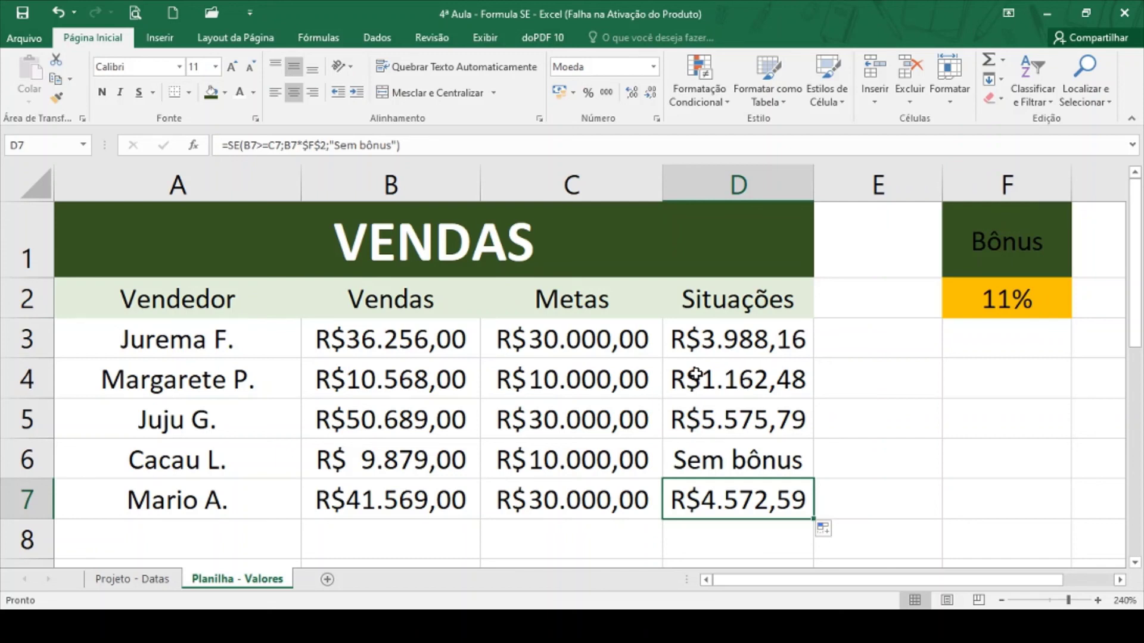
pyautogui.moveTo(814, 175); pyautogui.dragTo(833, 176)
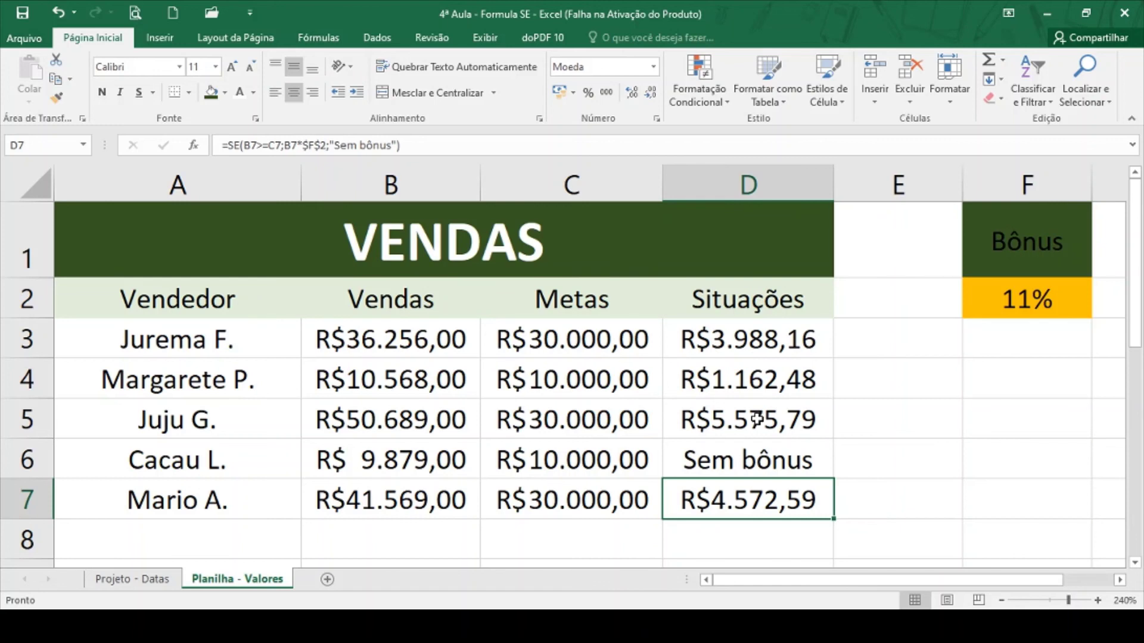
# Set the second seller's sales value in B4 to 8546
pyautogui.click(410, 383)
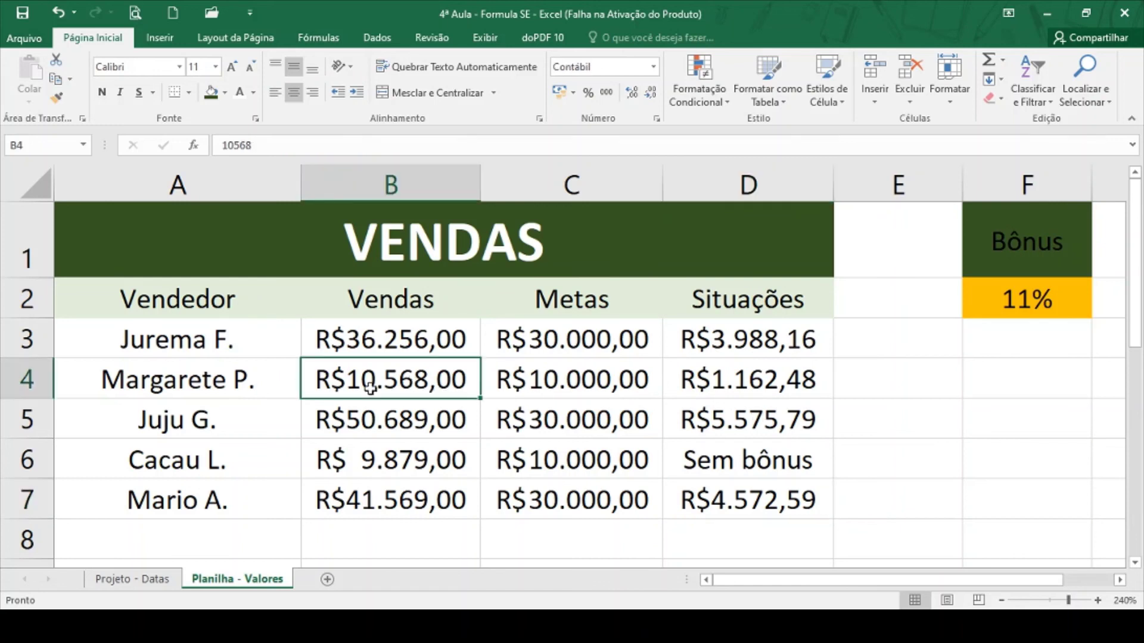
pyautogui.write('85')
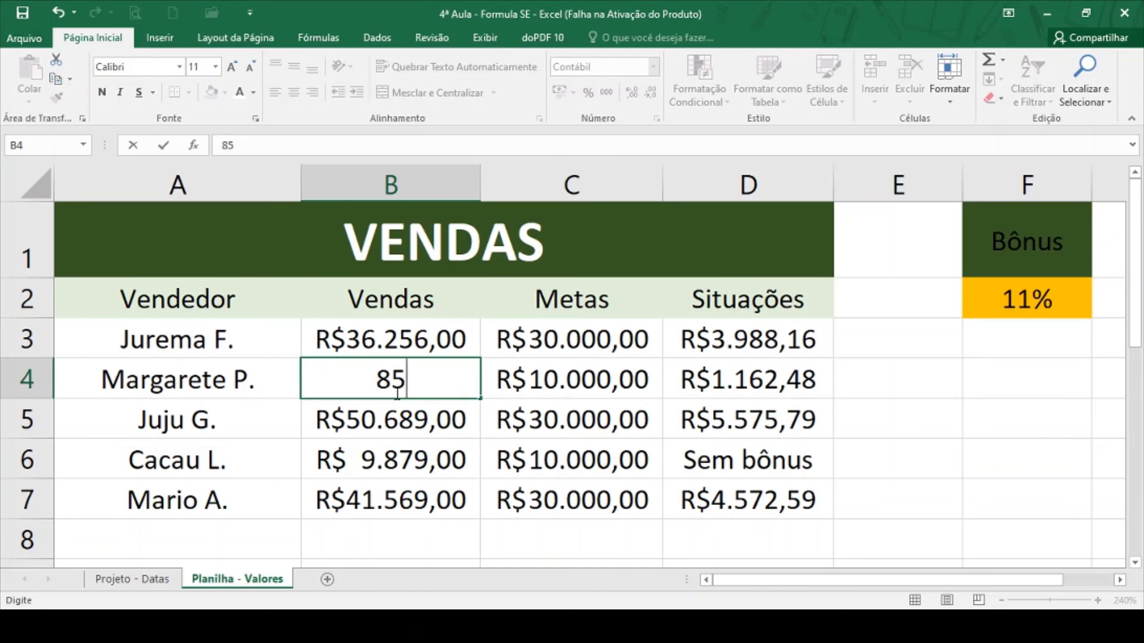
pyautogui.write('46')
pyautogui.press('Return')
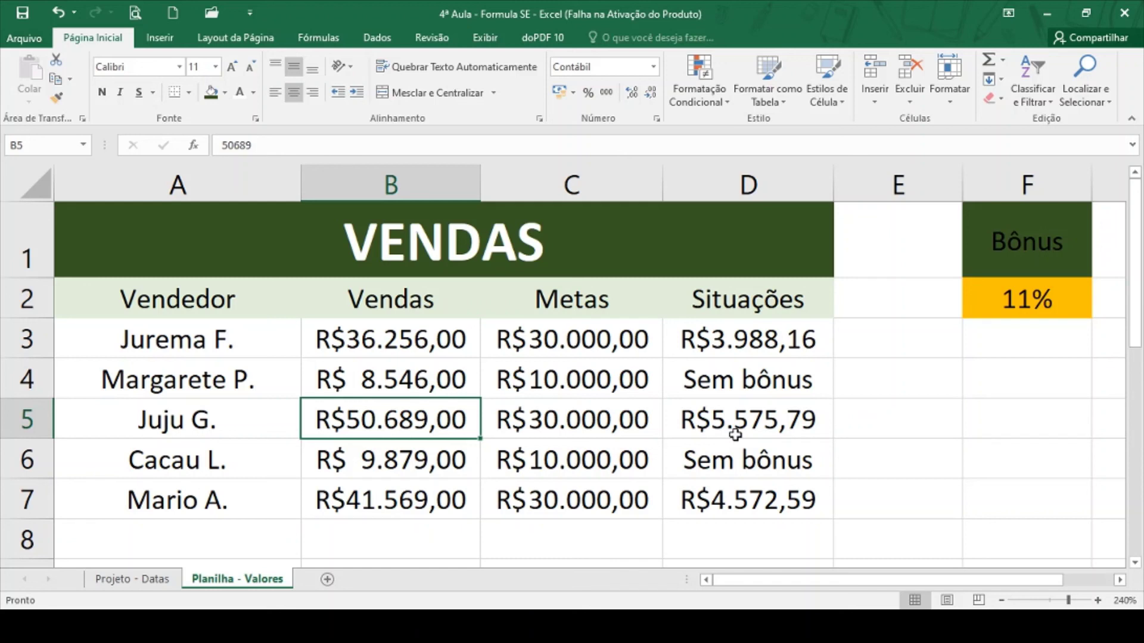
# Inspect the SE formula in D4 and the cells it references, leaving the formula as it is
pyautogui.doubleClick(773, 372)
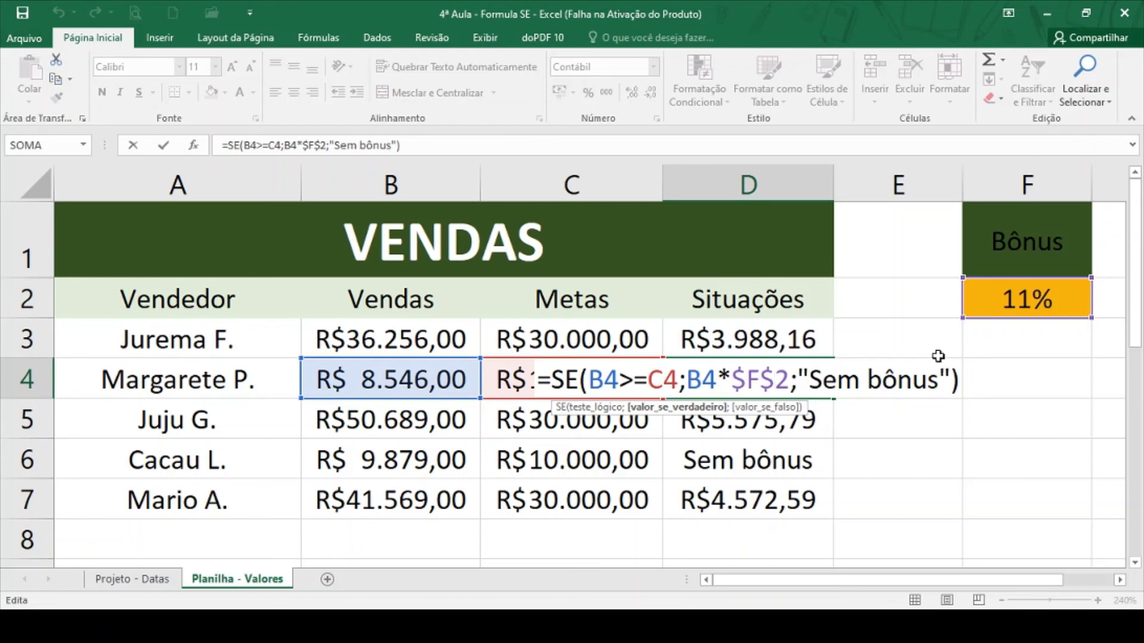
pyautogui.press('Return')
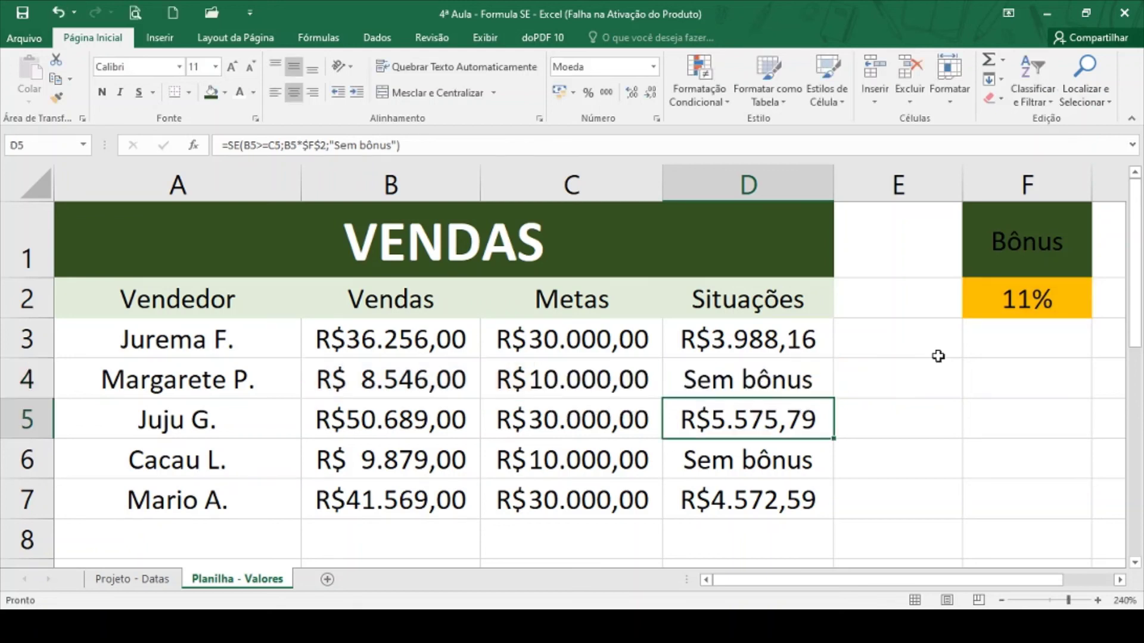
# Set the bonus percentage in F2 to 22% so the Situações column recalculates
pyautogui.click(1035, 300)
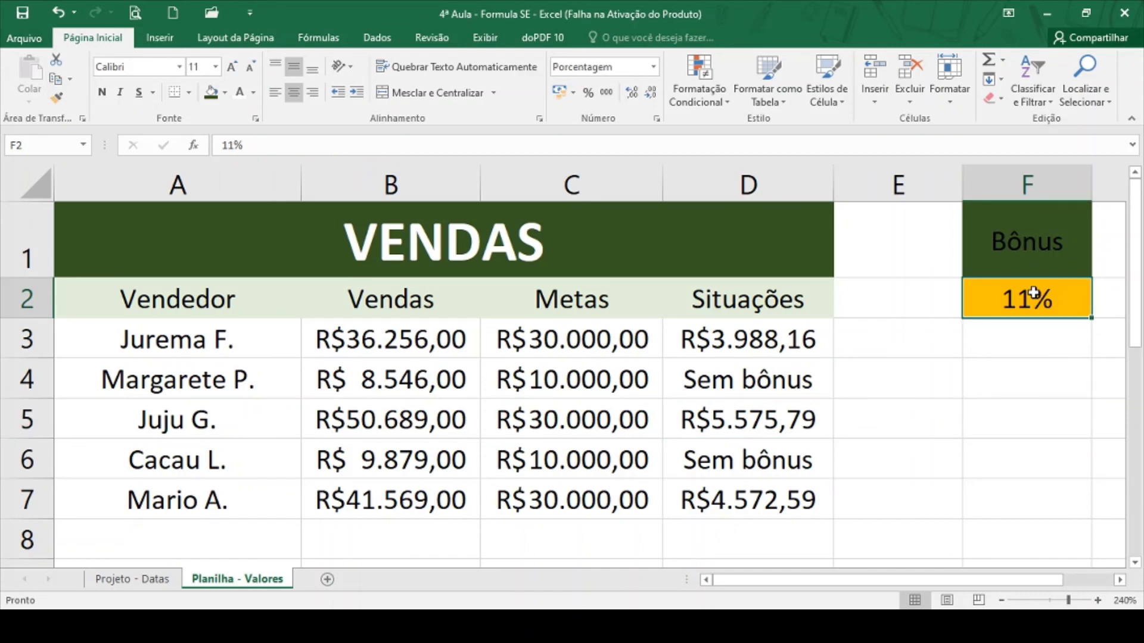
pyautogui.write('22')
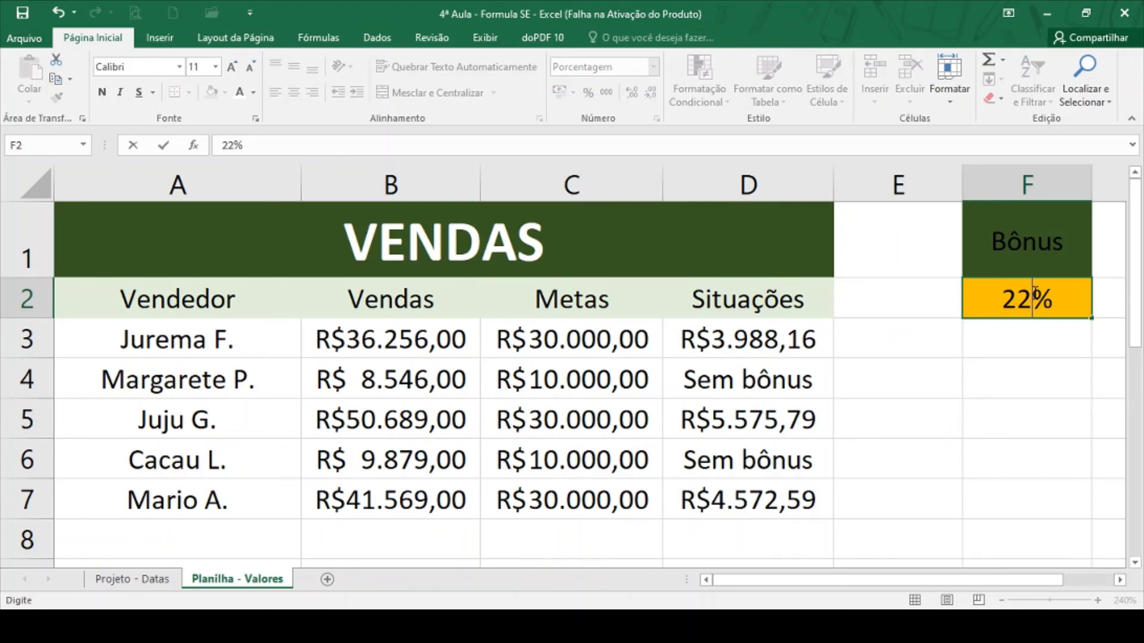
pyautogui.press('Return')
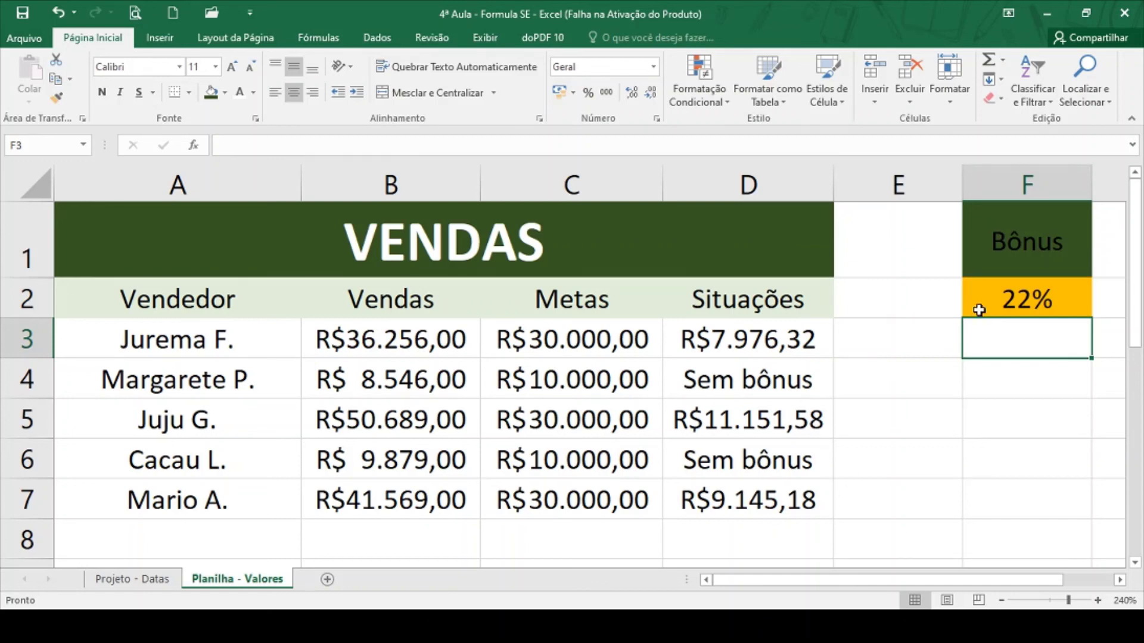
pyautogui.click(1022, 306)
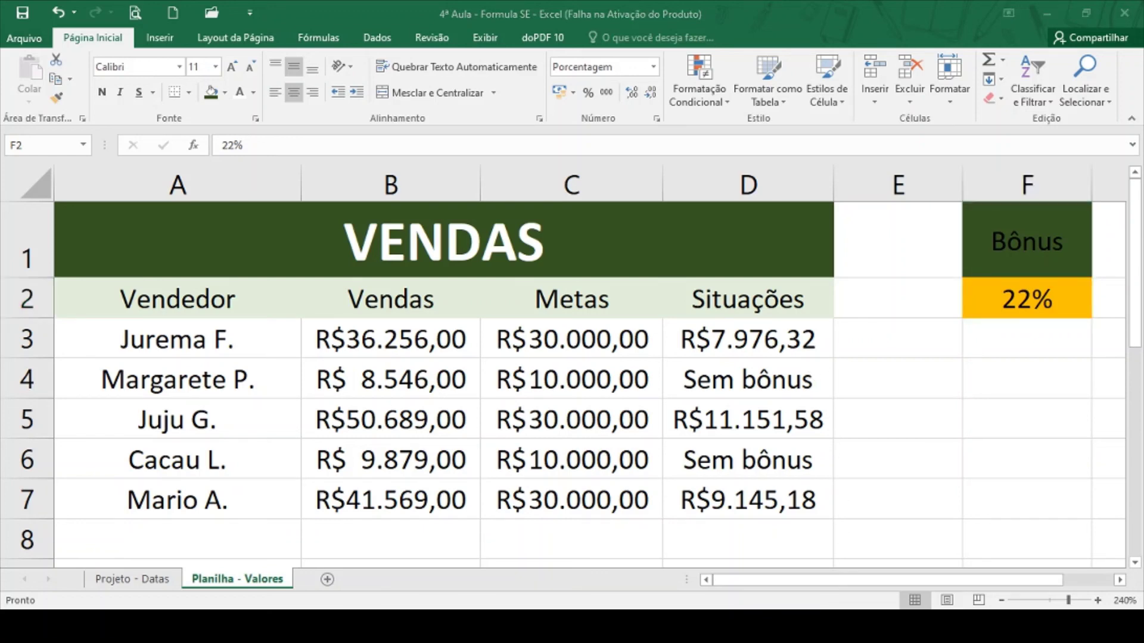
pyautogui.hotkey('alt', 'Tab')
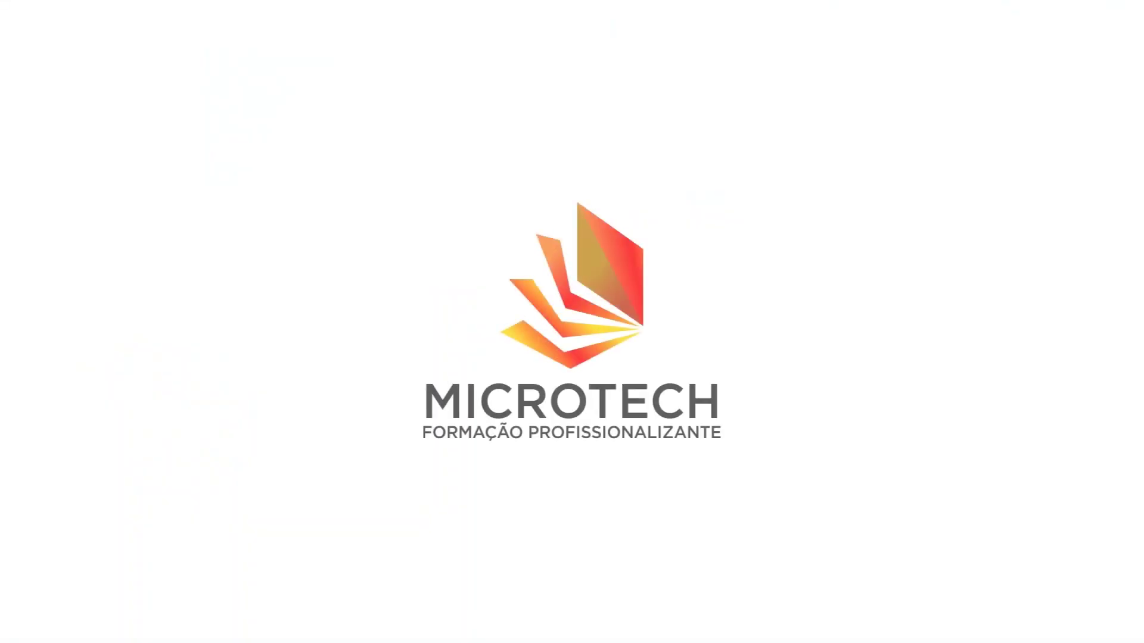